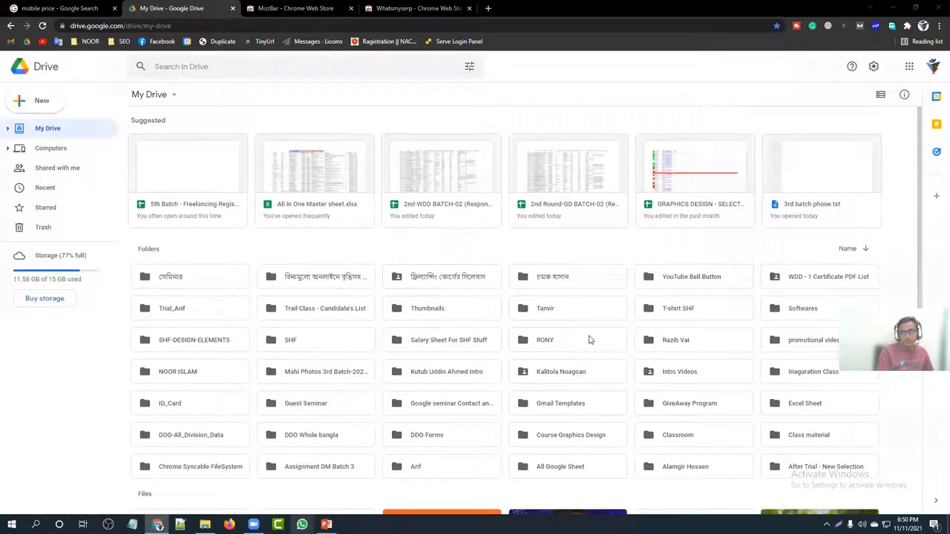
# Step: Start signing in with a different Google account from the Drive profile menu
pyautogui.click(931, 67)
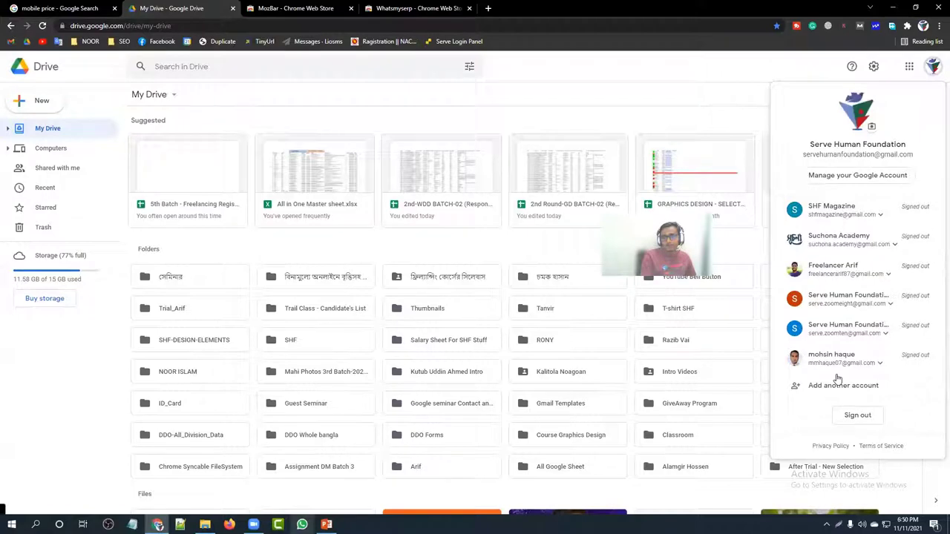
pyautogui.click(838, 383)
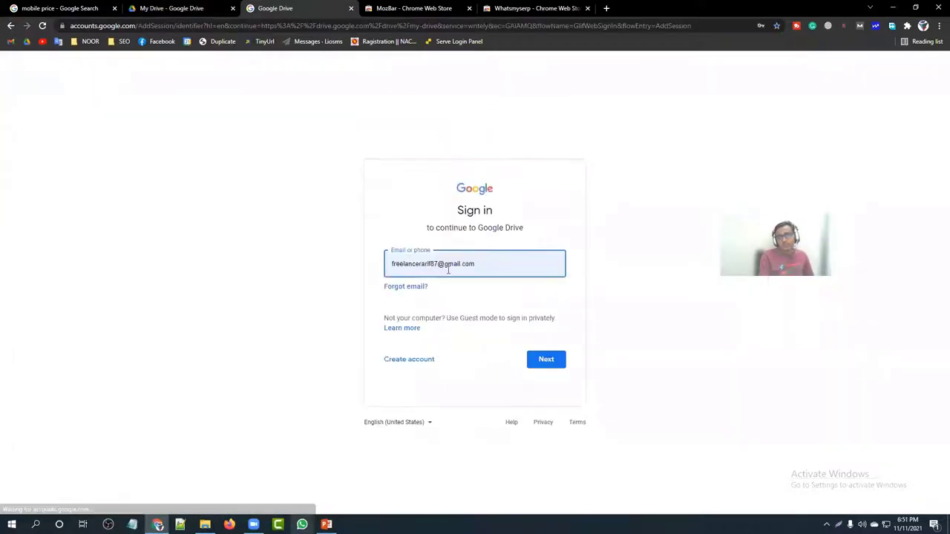
pyautogui.click(42, 25)
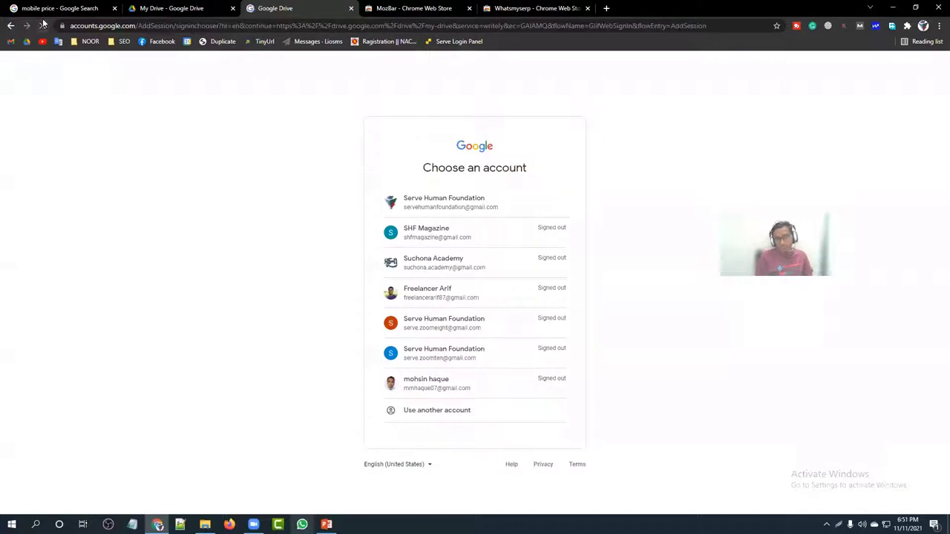
pyautogui.click(447, 417)
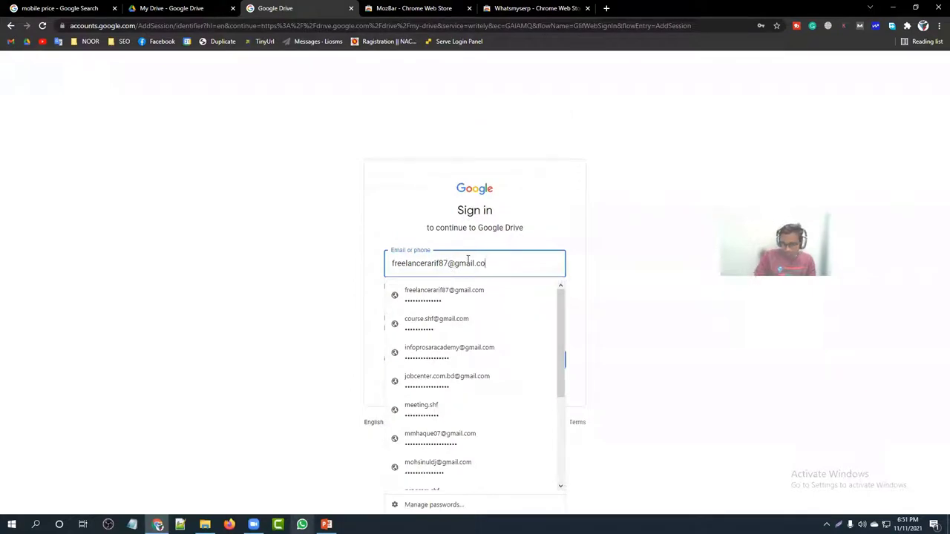
# Step: Enter the second account's e-mail, fix a typo in it, and submit the account password
pyautogui.write('m')
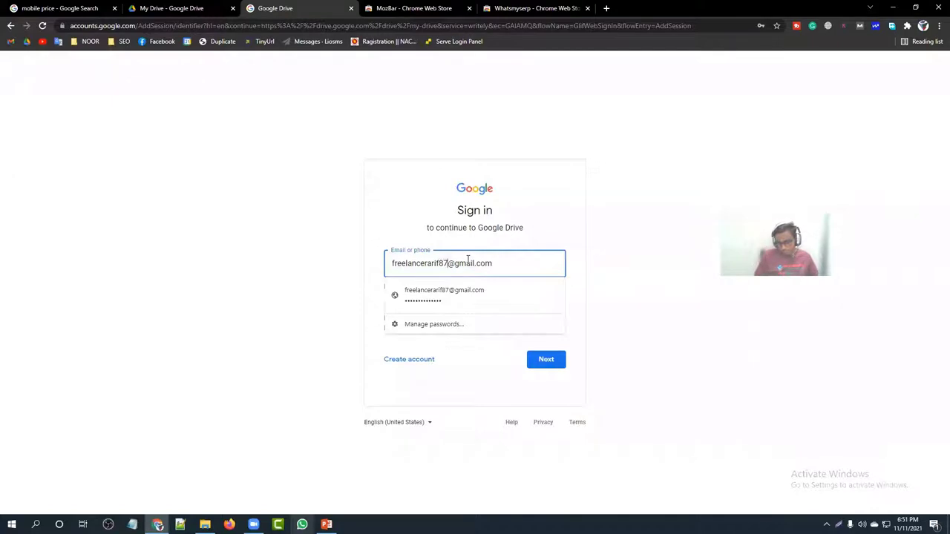
pyautogui.press('BackSpace')
pyautogui.press('BackSpace')
pyautogui.press('BackSpace')
pyautogui.press('BackSpace')
pyautogui.press('BackSpace')
pyautogui.press('BackSpace')
pyautogui.press('BackSpace')
pyautogui.press('BackSpace')
pyautogui.press('BackSpace')
pyautogui.press('BackSpace')
pyautogui.press('BackSpace')
pyautogui.press('BackSpace')
pyautogui.press('BackSpace')
pyautogui.press('BackSpace')
pyautogui.press('BackSpace')
pyautogui.press('BackSpace')
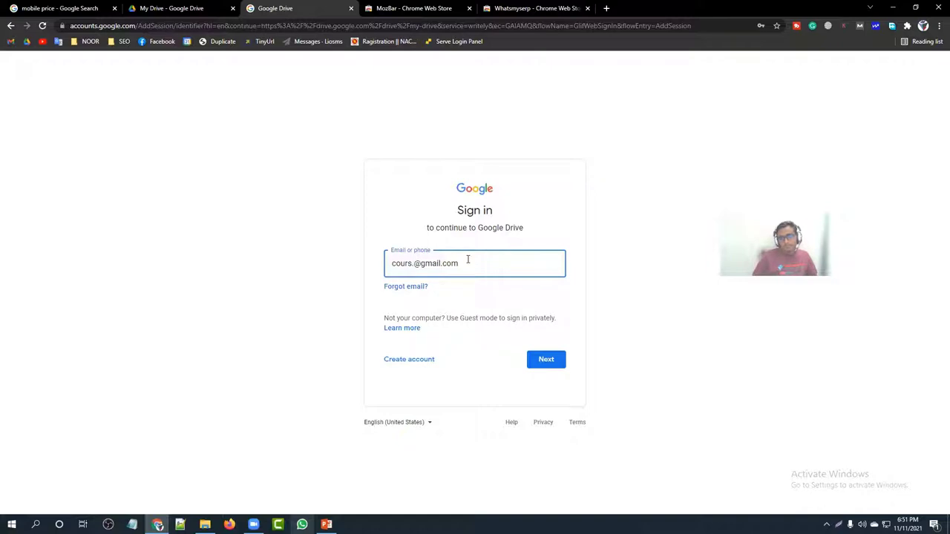
pyautogui.press('Return')
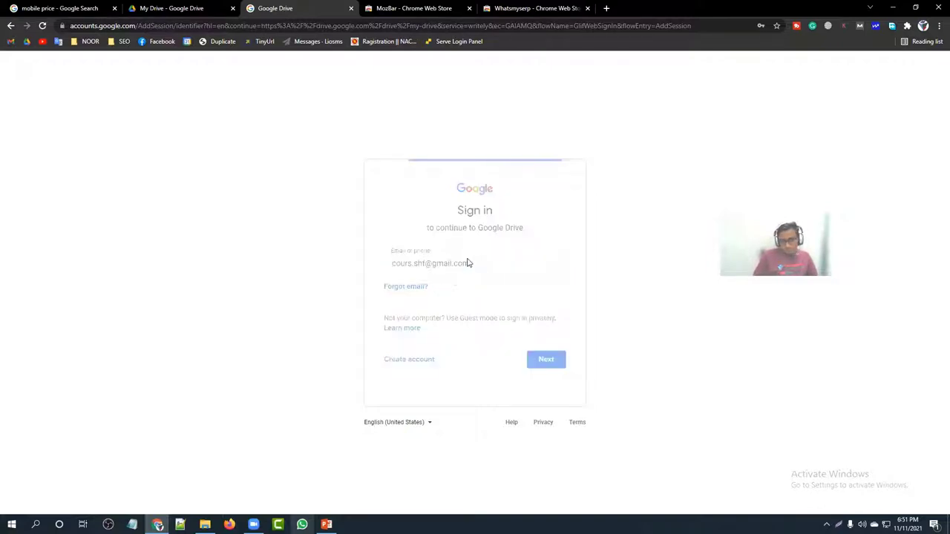
pyautogui.click(412, 262)
pyautogui.write('e')
pyautogui.click(547, 369)
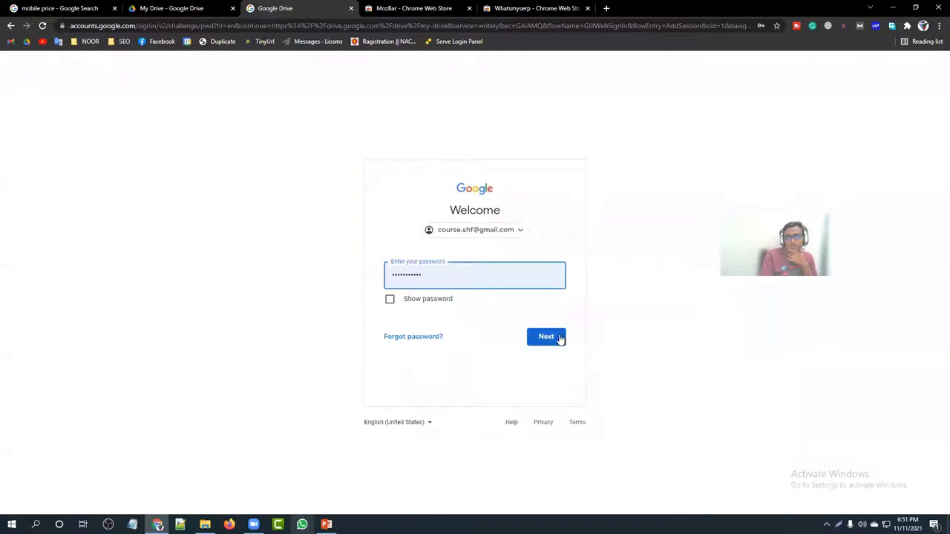
pyautogui.click(560, 338)
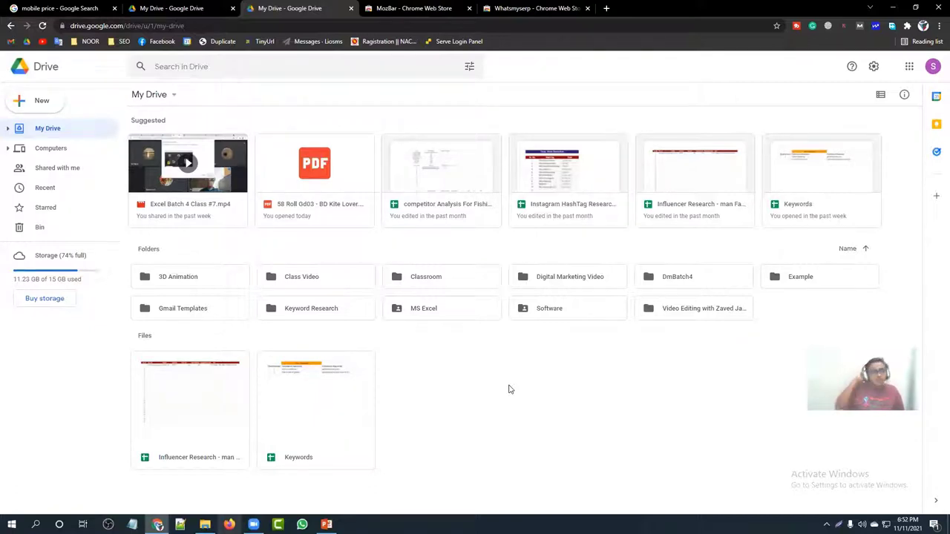
# Step: Add a new folder 'LGSP3 DEMO' in My Drive from the right-click menu and open it
pyautogui.click(909, 66)
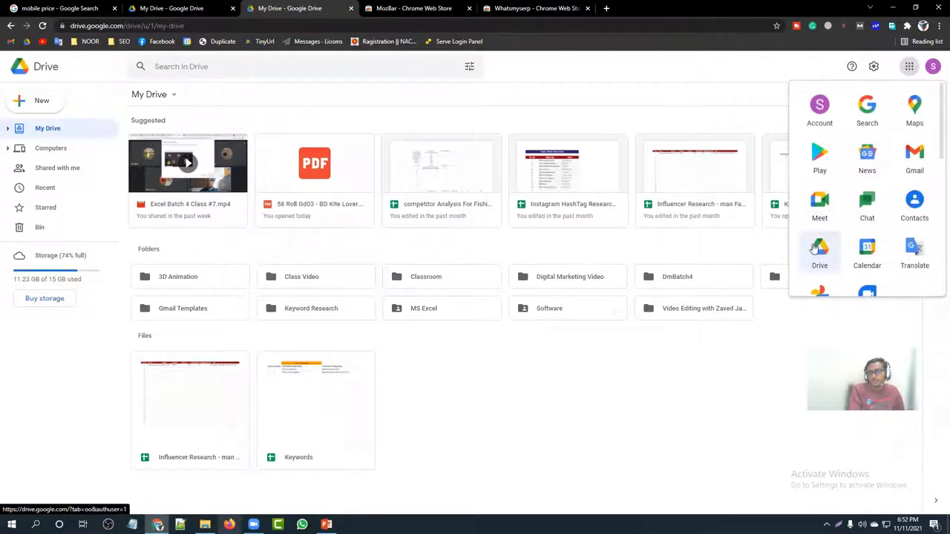
pyautogui.click(567, 381)
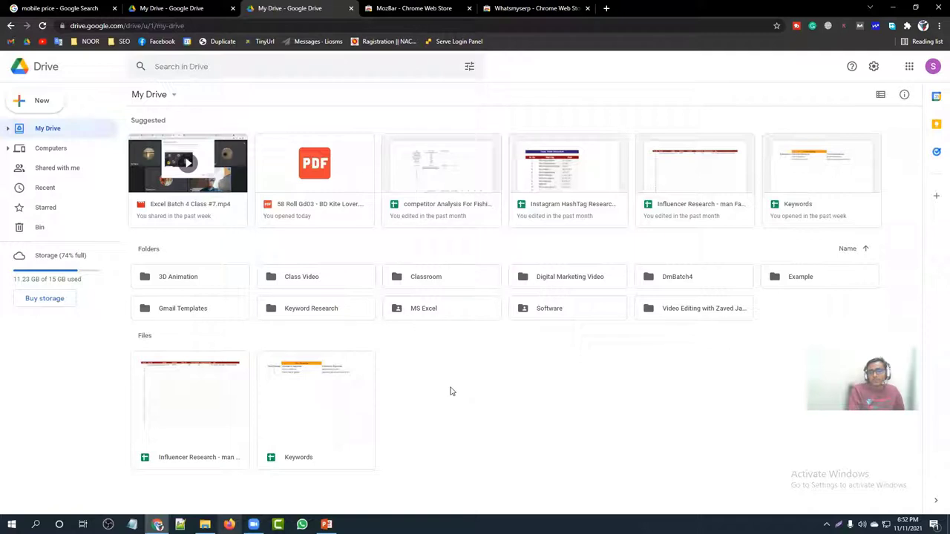
pyautogui.rightClick(457, 359)
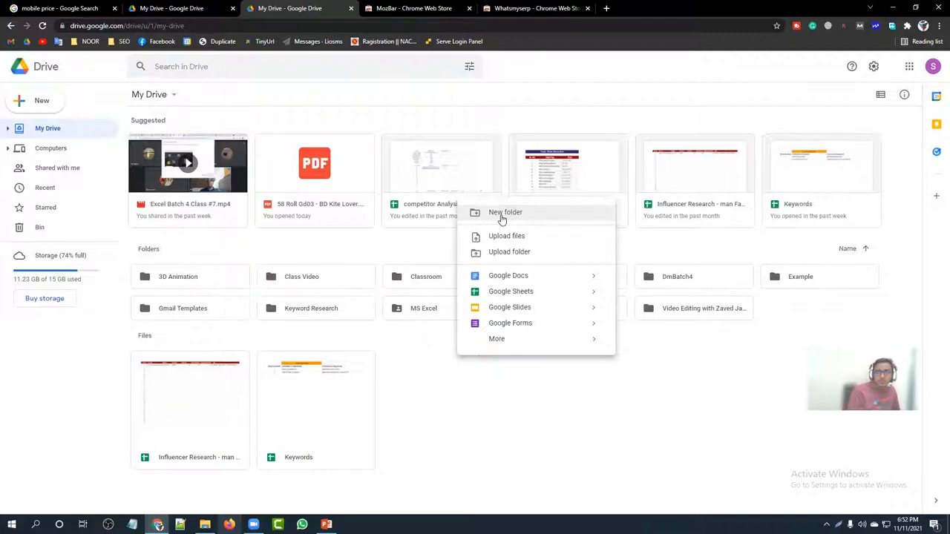
pyautogui.click(501, 215)
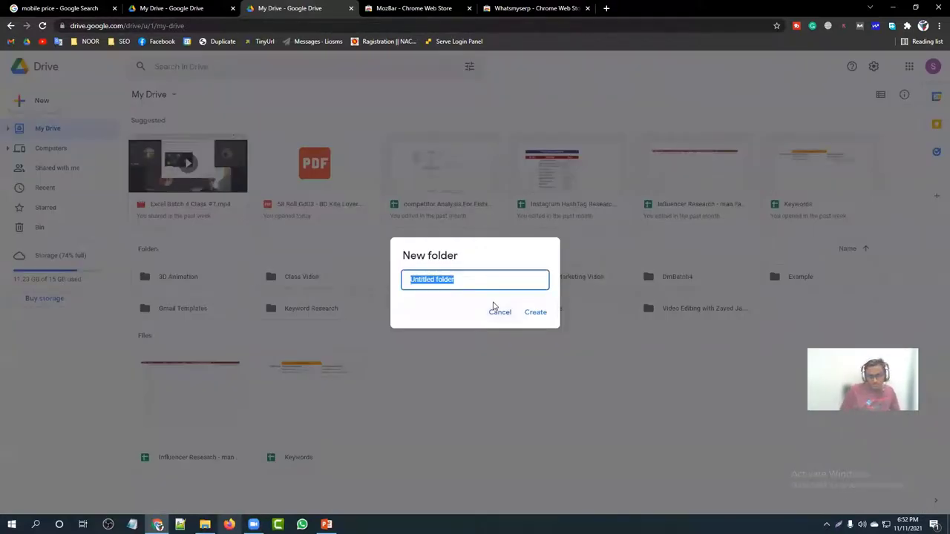
pyautogui.write('Ig')
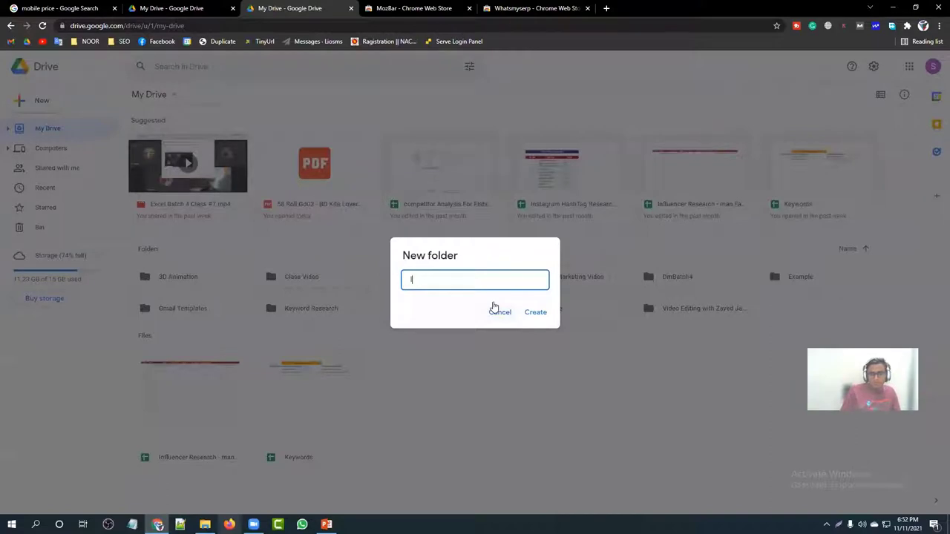
pyautogui.press('BackSpace')
pyautogui.write('LGSP')
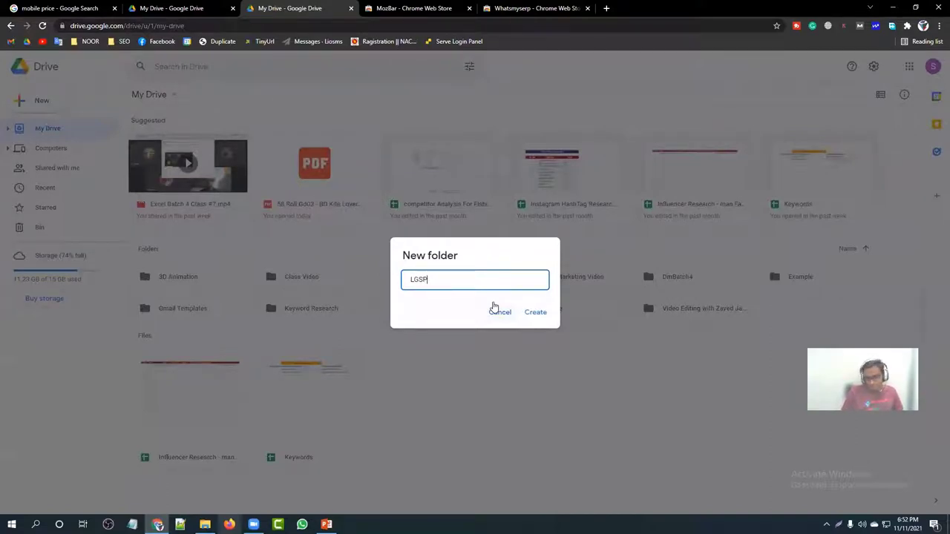
pyautogui.write('3 DEMO')
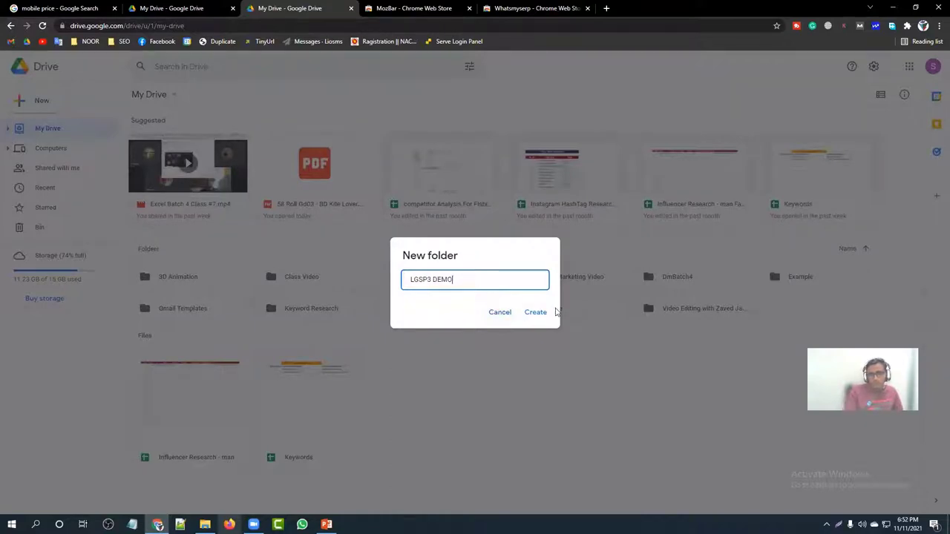
pyautogui.click(550, 315)
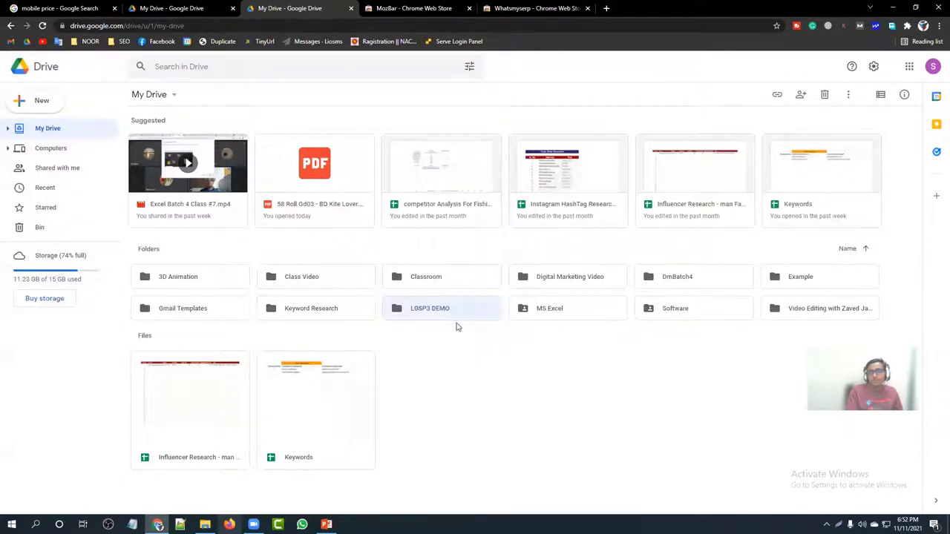
pyautogui.doubleClick(478, 308)
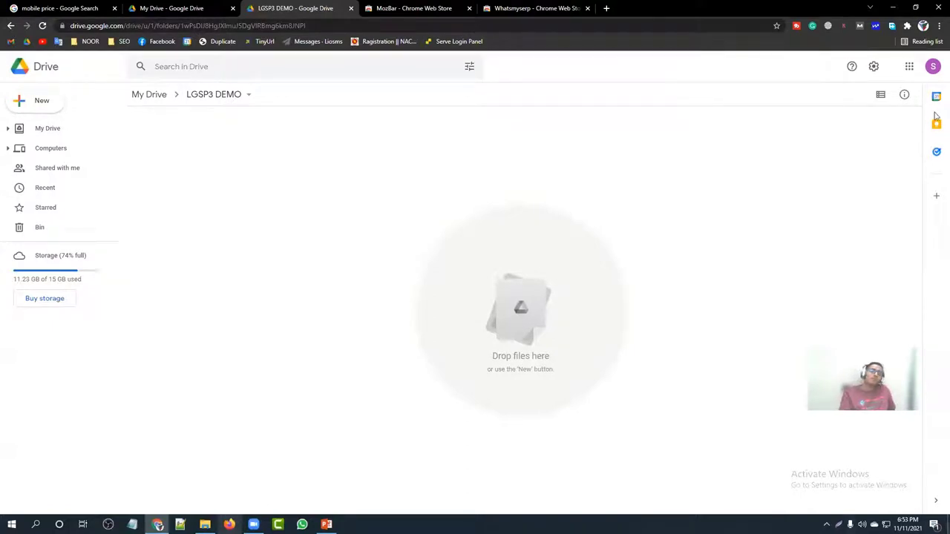
# Step: Create a blank Google Sheets file in the folder and title it 'LGSP 3 KEYWORD RESEARCH'
pyautogui.rightClick(300, 204)
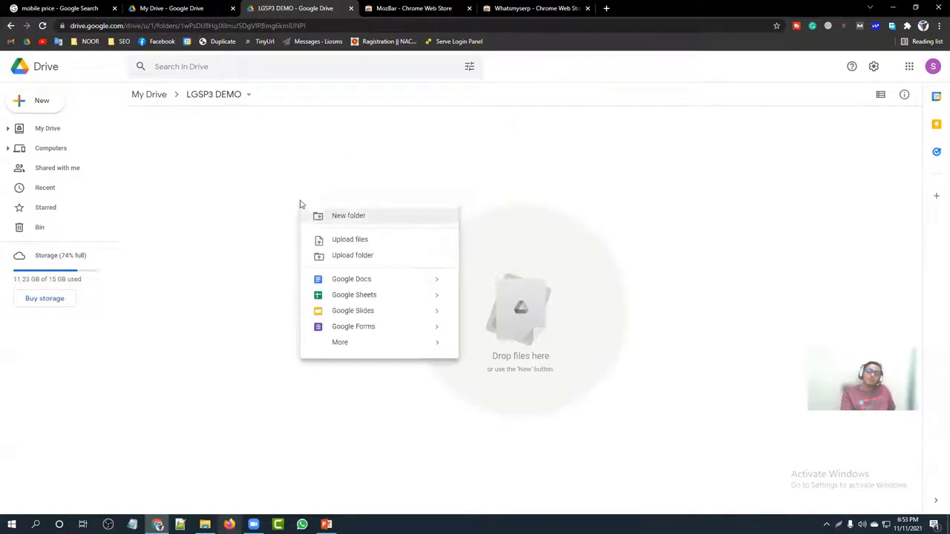
pyautogui.click(396, 299)
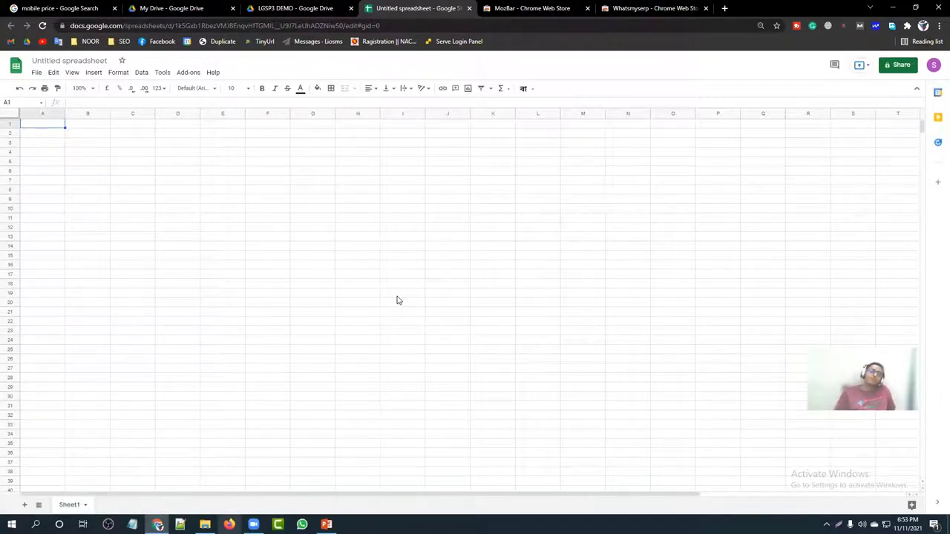
pyautogui.click(61, 61)
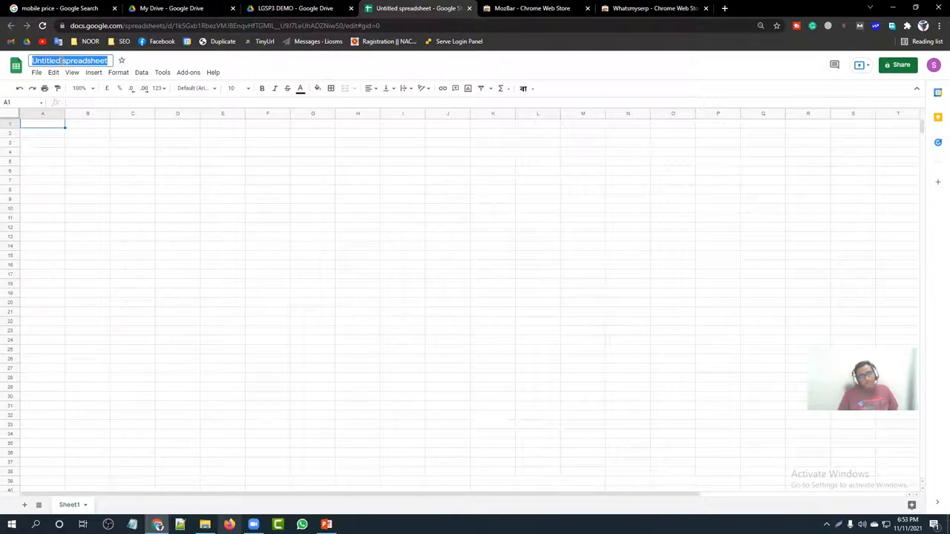
pyautogui.press('BackSpace')
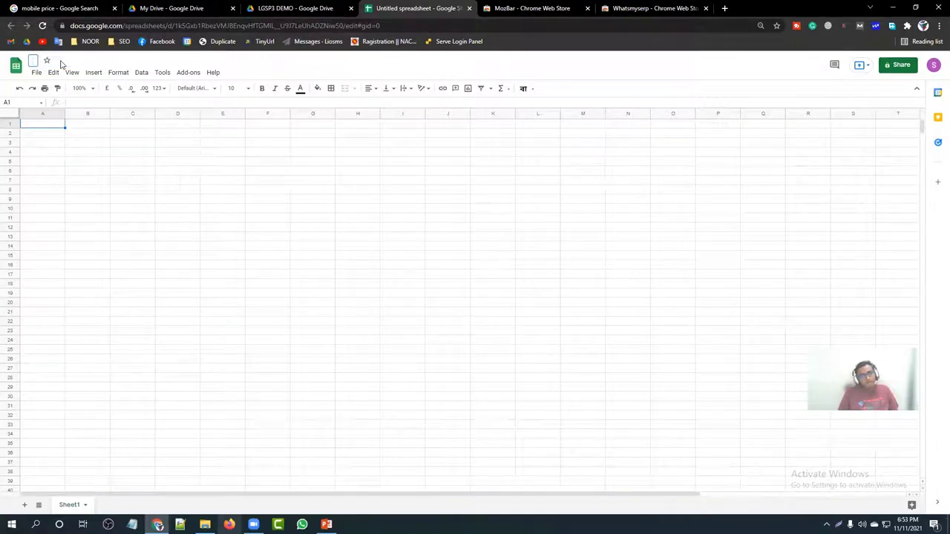
pyautogui.write('LGSP')
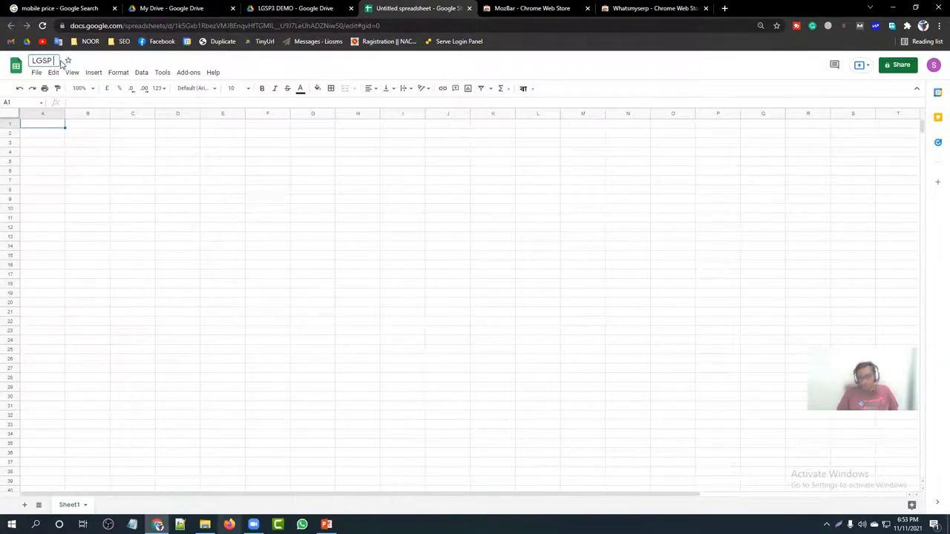
pyautogui.write(' 3 KEY')
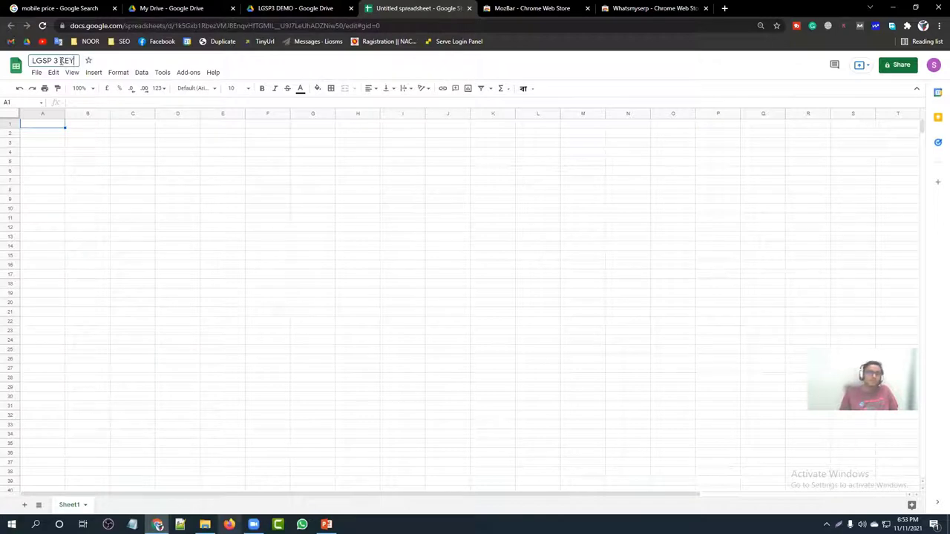
pyautogui.write('WORD ')
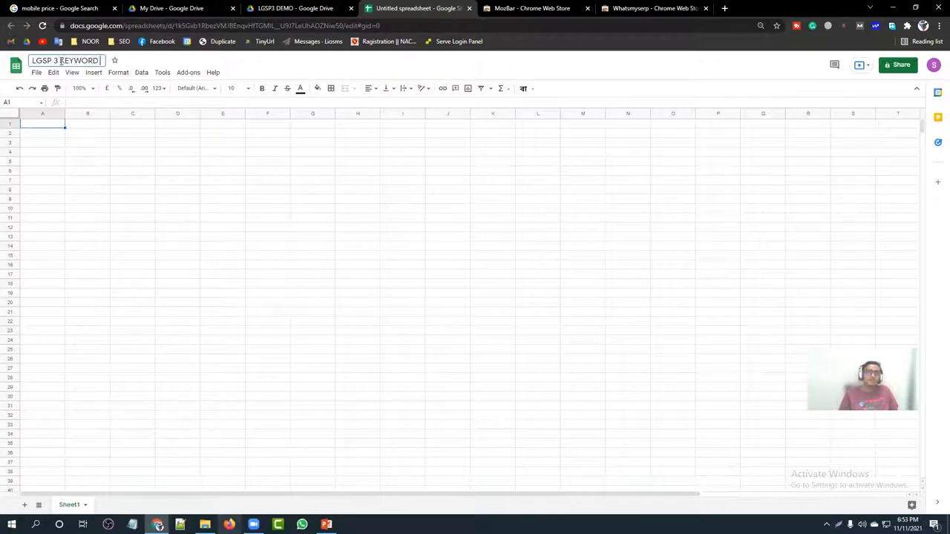
pyautogui.write('RESEARC')
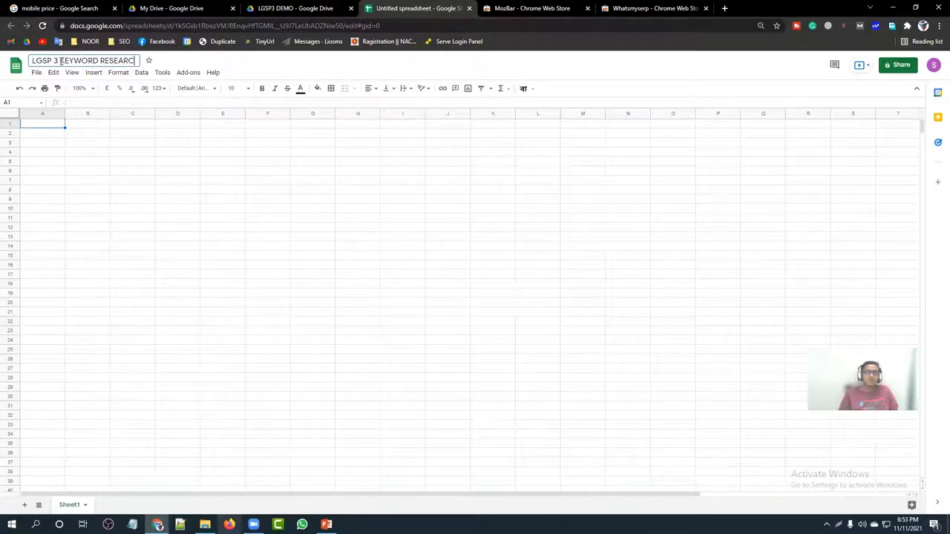
pyautogui.write('H - ')
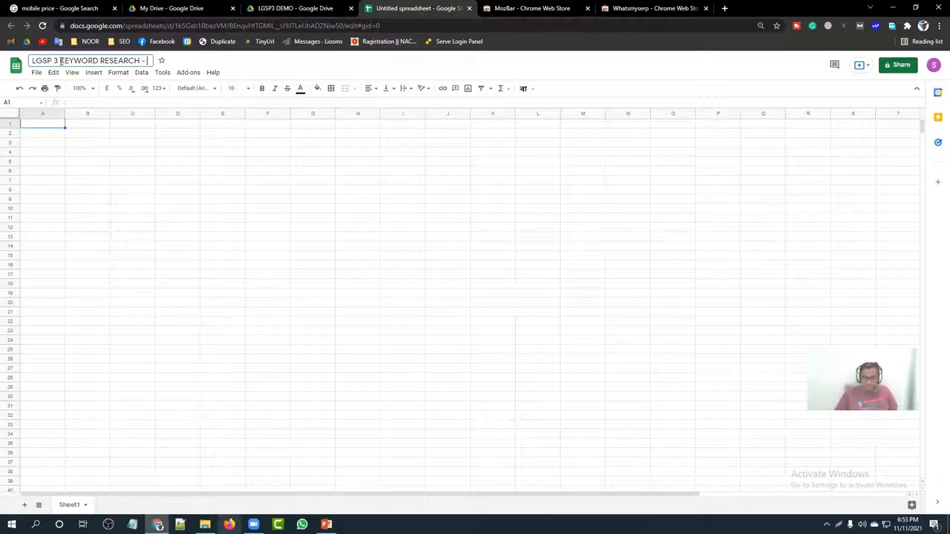
pyautogui.write('DEMO')
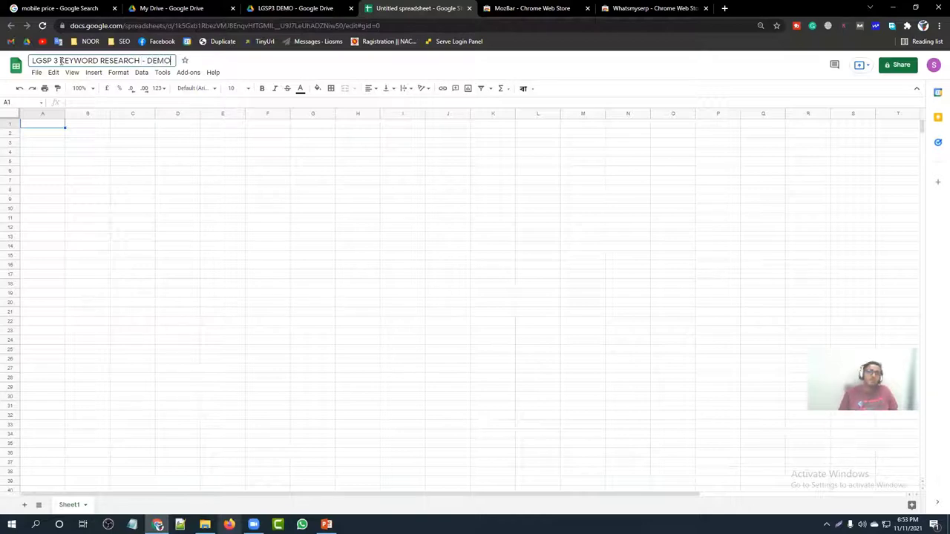
pyautogui.press('BackSpace')
pyautogui.press('BackSpace')
pyautogui.press('BackSpace')
pyautogui.press('BackSpace')
pyautogui.press('BackSpace')
pyautogui.press('BackSpace')
pyautogui.press('BackSpace')
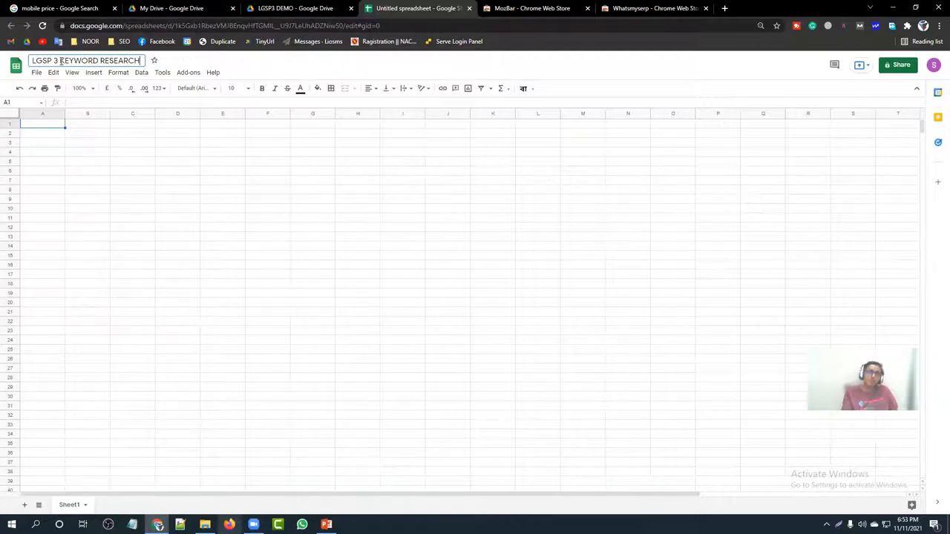
# Step: Enter the header 'SL NO' in A1 and centre it
pyautogui.click(87, 174)
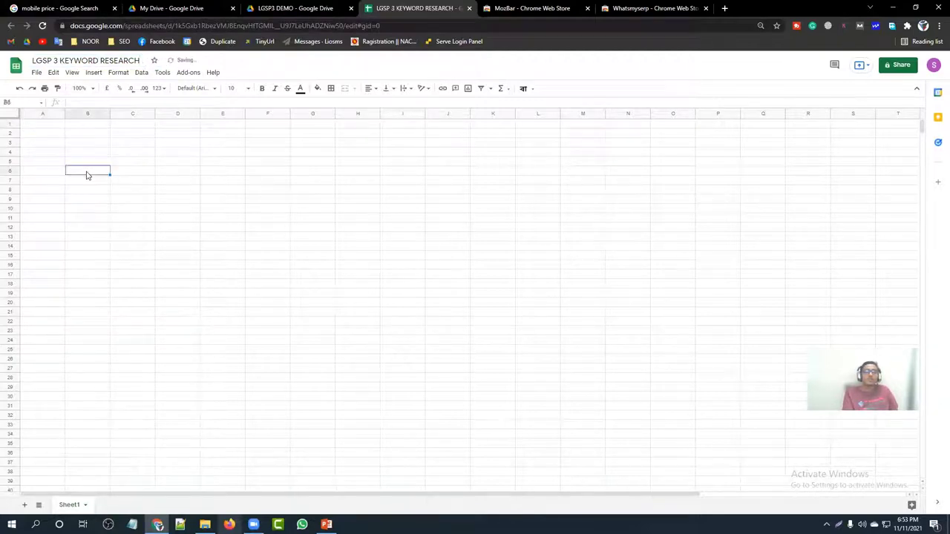
pyautogui.click(45, 135)
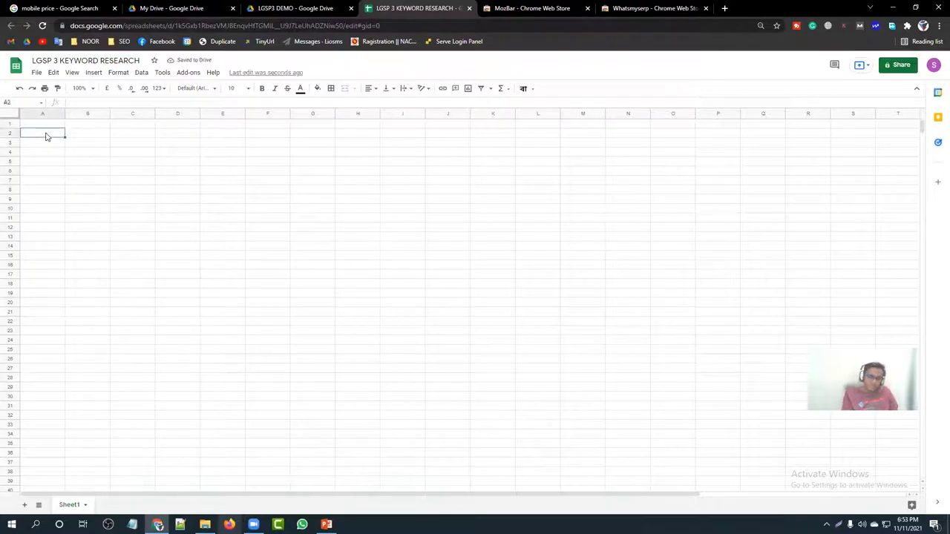
pyautogui.click(48, 124)
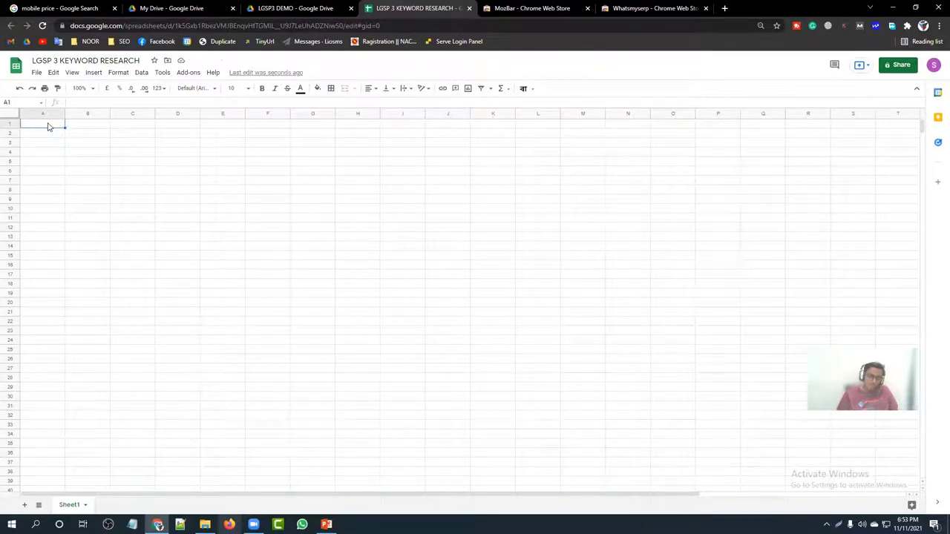
pyautogui.write('SE')
pyautogui.press('BackSpace')
pyautogui.press('BackSpace')
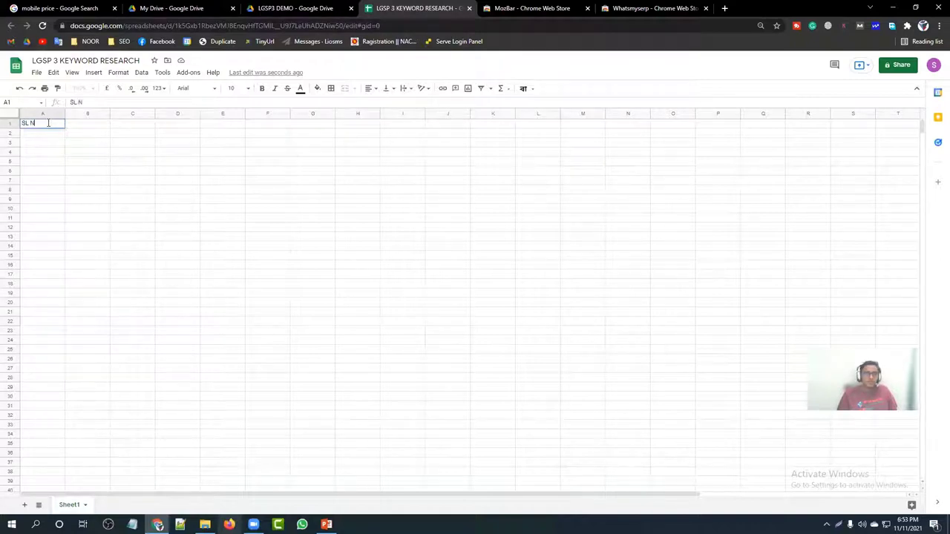
pyautogui.click(95, 161)
pyautogui.click(42, 125)
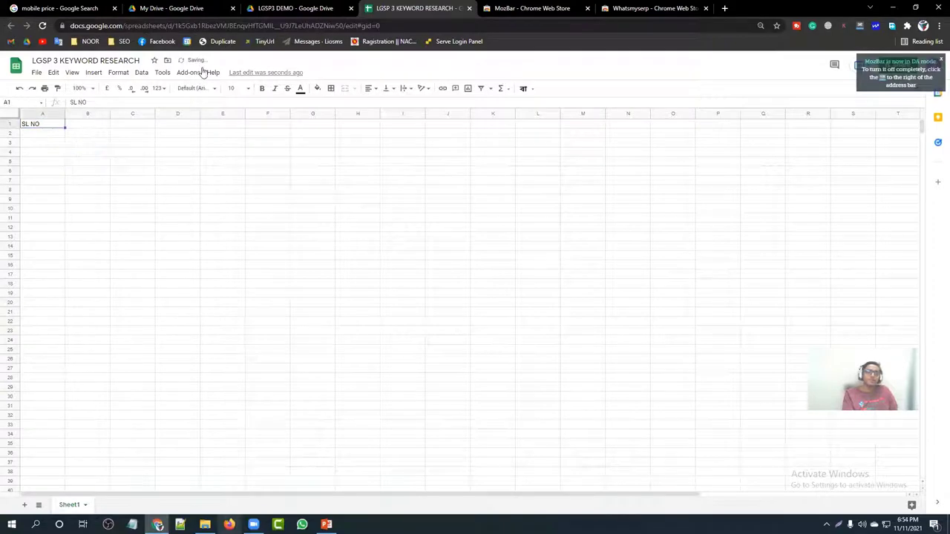
pyautogui.click(380, 103)
pyautogui.click(173, 193)
# Step: Enter 'Keyword' in B1, widen column B, and make A1:B1 centred and bold
pyautogui.click(87, 128)
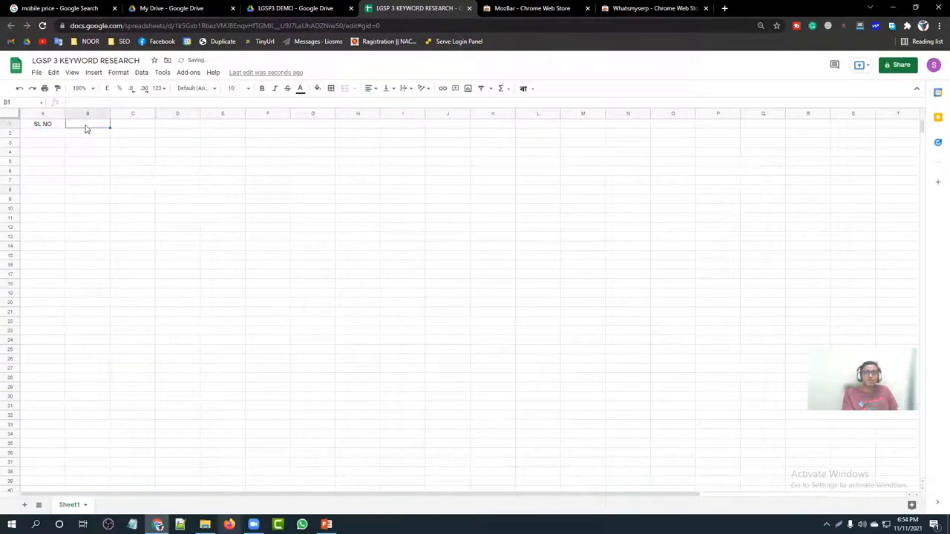
pyautogui.write('Ky')
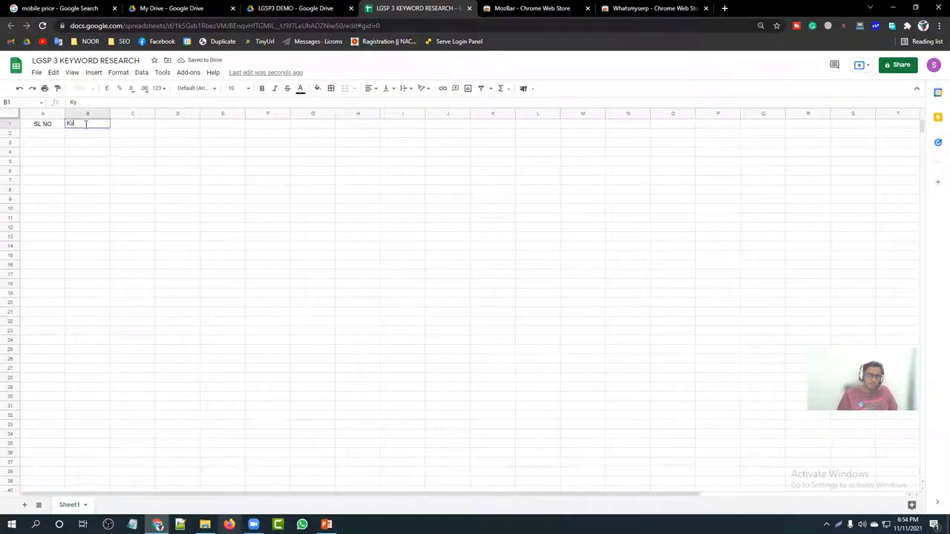
pyautogui.write('yword')
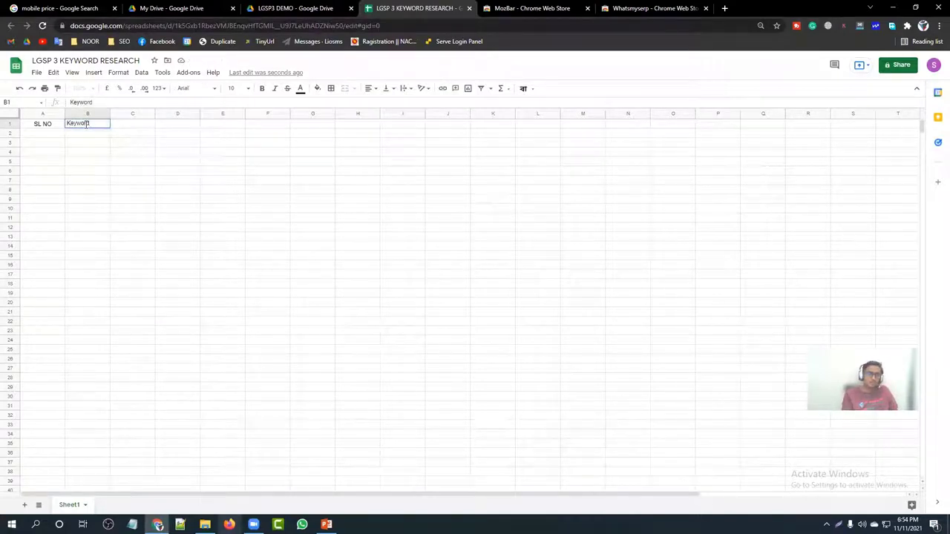
pyautogui.click(115, 182)
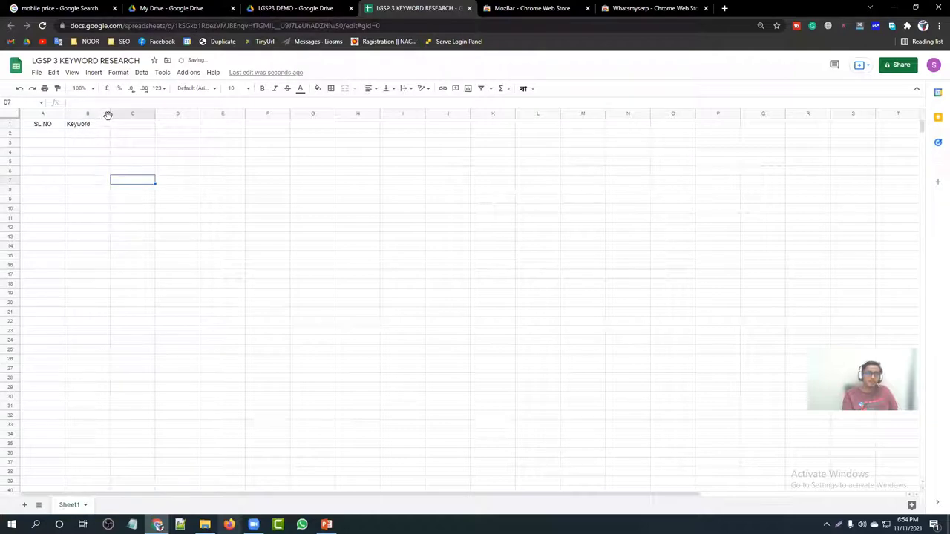
pyautogui.moveTo(110, 114); pyautogui.dragTo(244, 115)
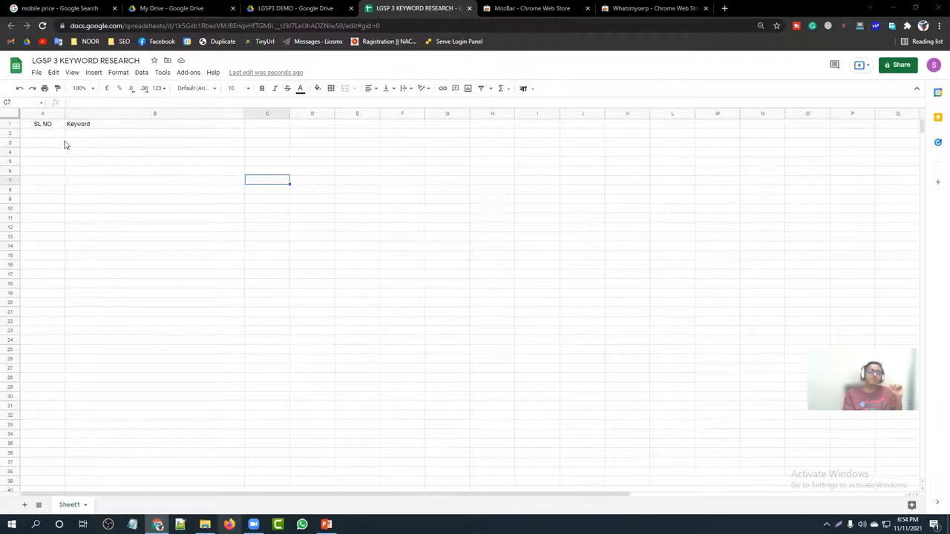
pyautogui.click(42, 126)
pyautogui.moveTo(42, 127); pyautogui.dragTo(119, 127)
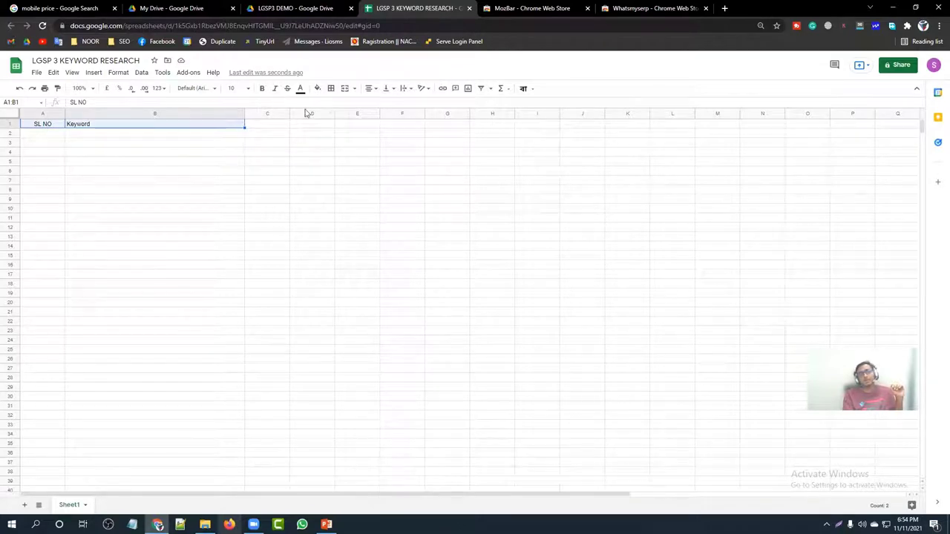
pyautogui.click(370, 89)
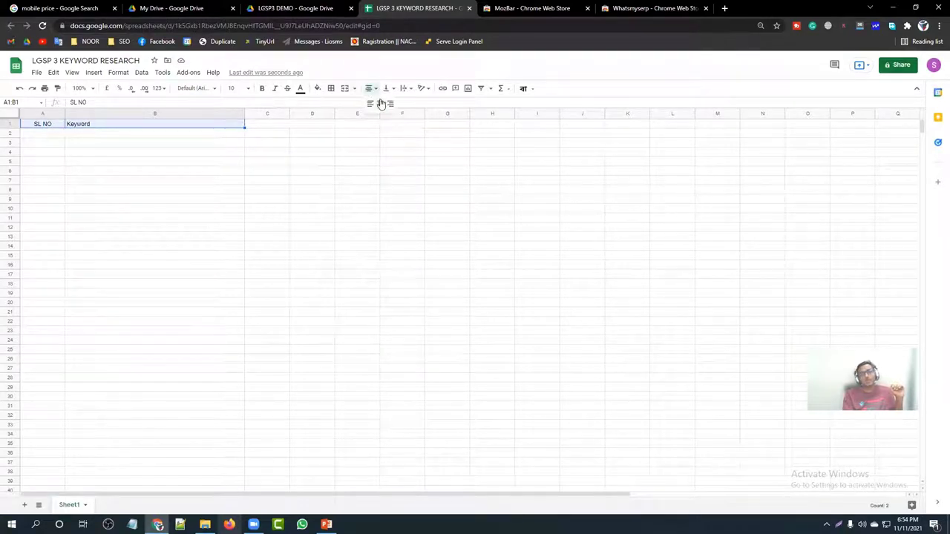
pyautogui.click(381, 104)
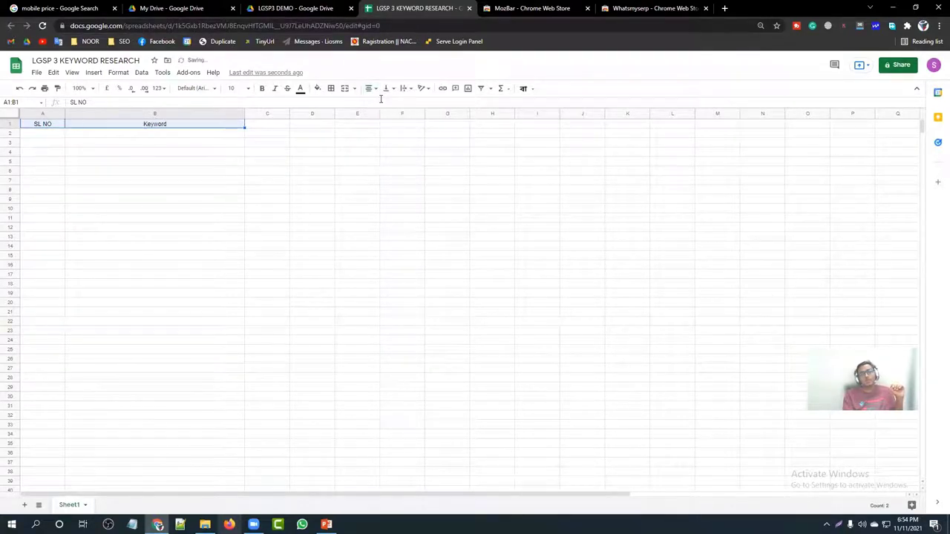
pyautogui.click(262, 89)
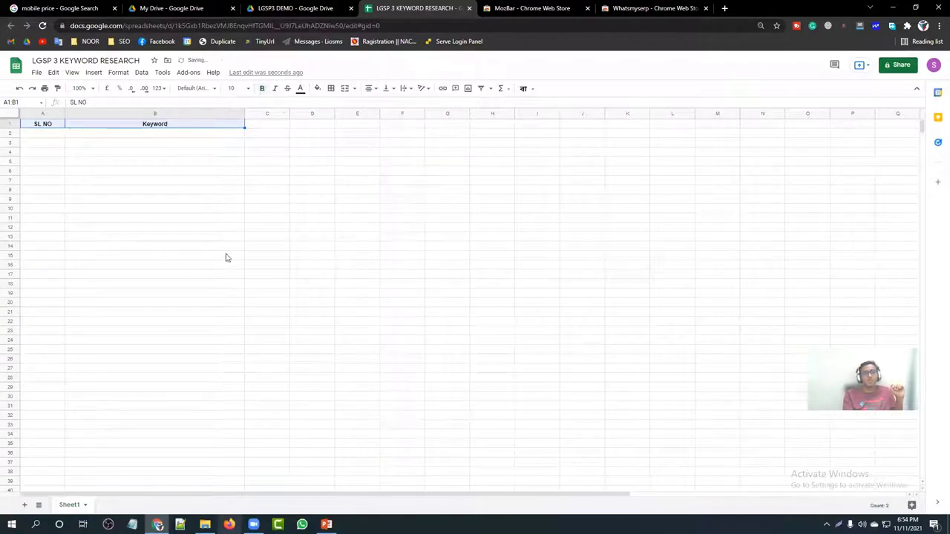
# Step: Enter 1, 2, 3 in A2:A4 and centre column A
pyautogui.click(217, 276)
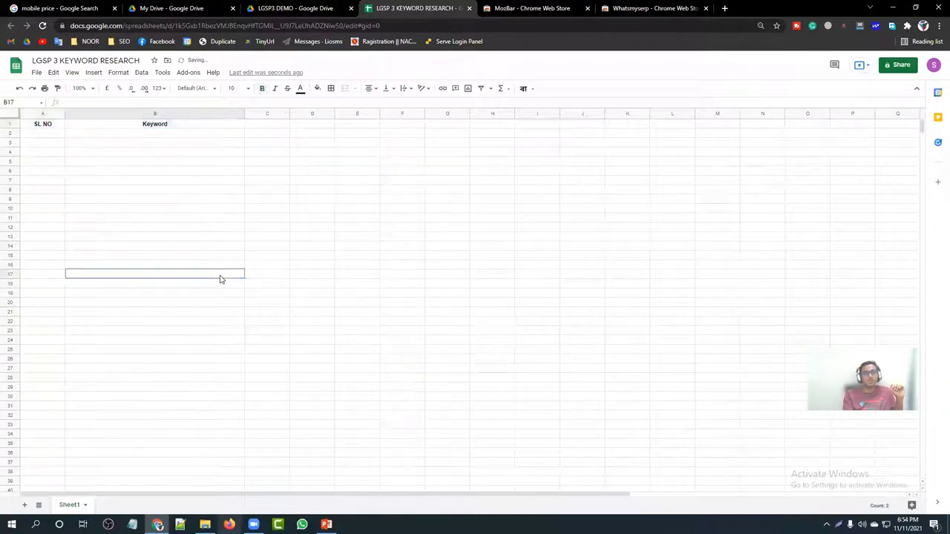
pyautogui.click(44, 135)
pyautogui.write('1')
pyautogui.press('Return')
pyautogui.write('2')
pyautogui.press('Return')
pyautogui.write('3')
pyautogui.press('Return')
pyautogui.click(43, 113)
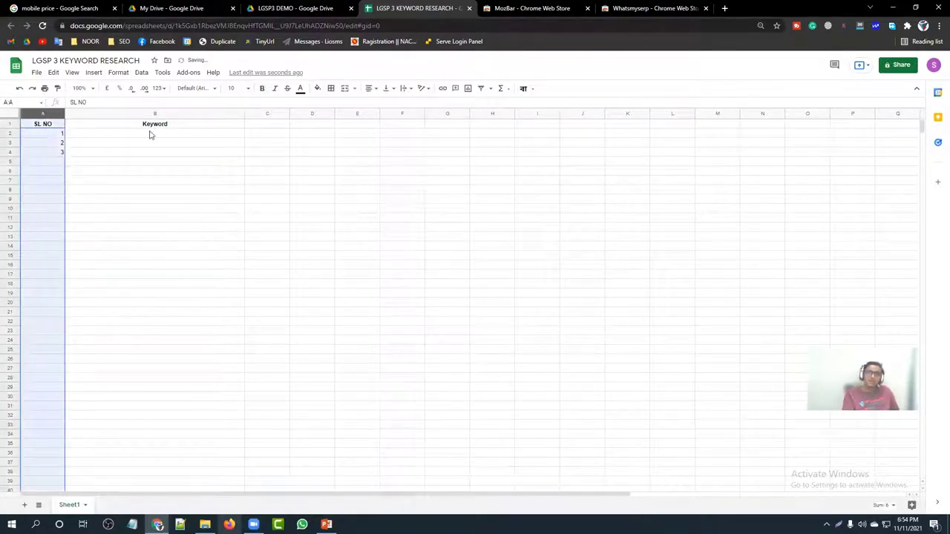
pyautogui.click(368, 89)
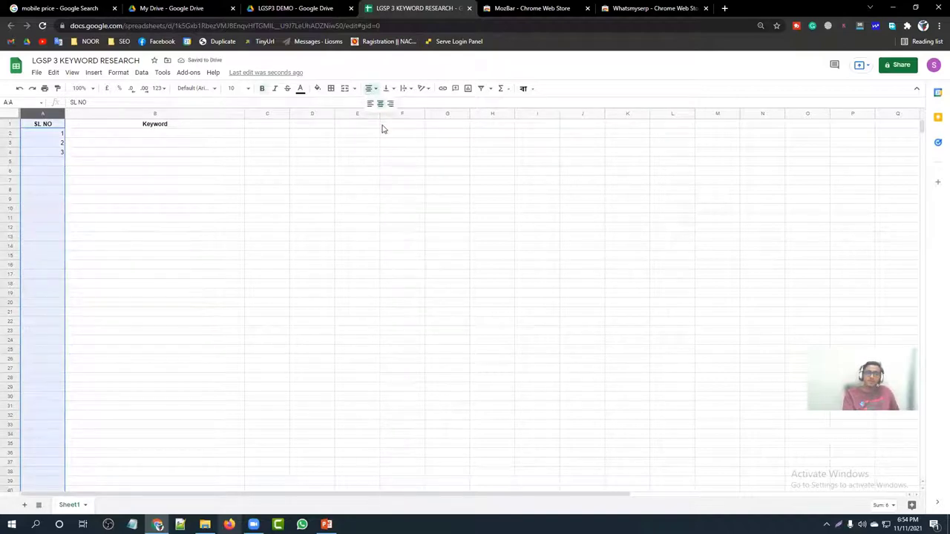
pyautogui.click(380, 104)
# Step: Extend the number series from A3:A4 down to row 30, giving 1–29
pyautogui.click(399, 266)
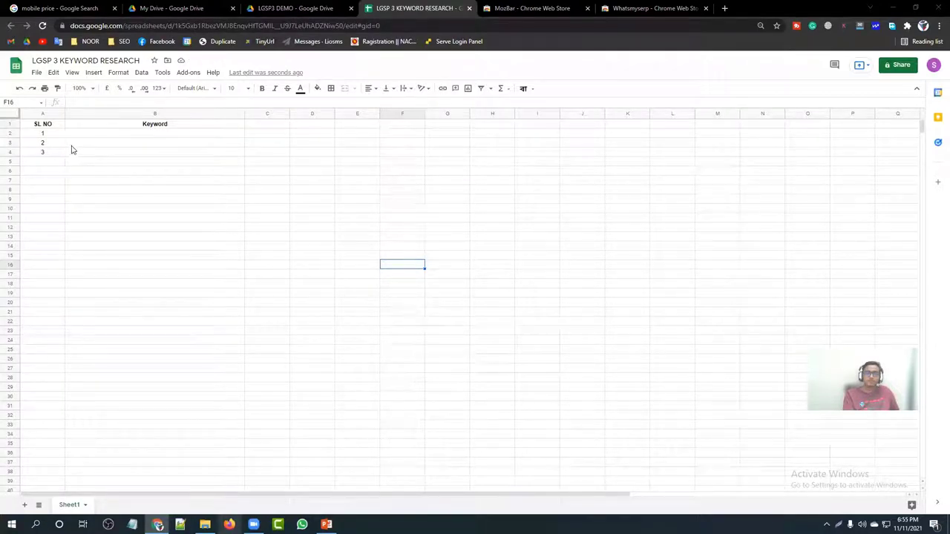
pyautogui.click(51, 144)
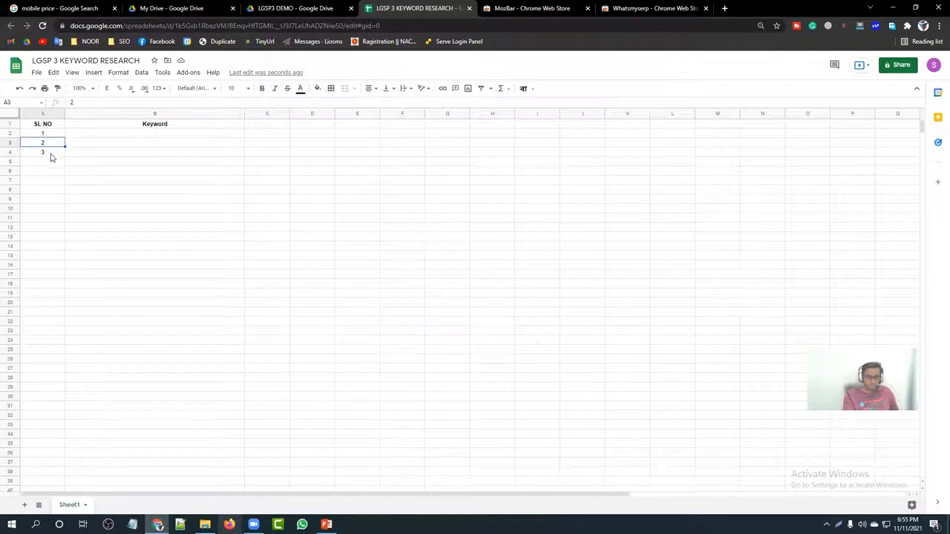
pyautogui.keyDown('shift'); pyautogui.click(50, 154); pyautogui.keyUp('shift')
pyautogui.moveTo(65, 154); pyautogui.dragTo(64, 398)
pyautogui.click(181, 398)
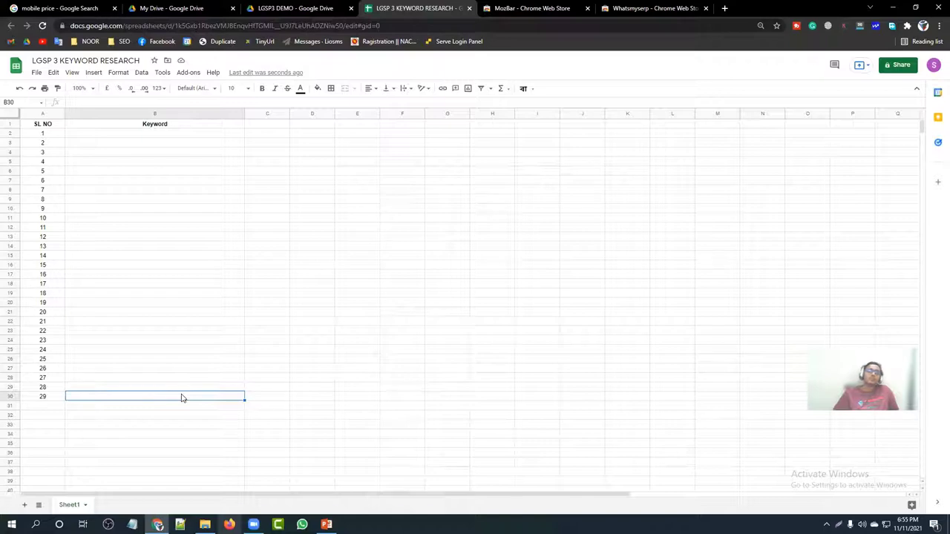
# Step: Drag the Keyword column B narrower, then select the range C2:G2
pyautogui.click(268, 115)
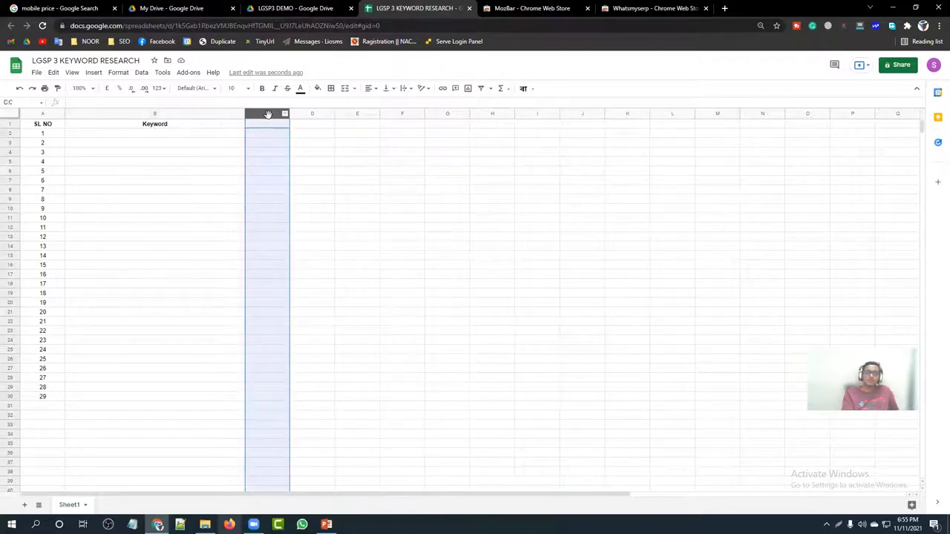
pyautogui.click(283, 181)
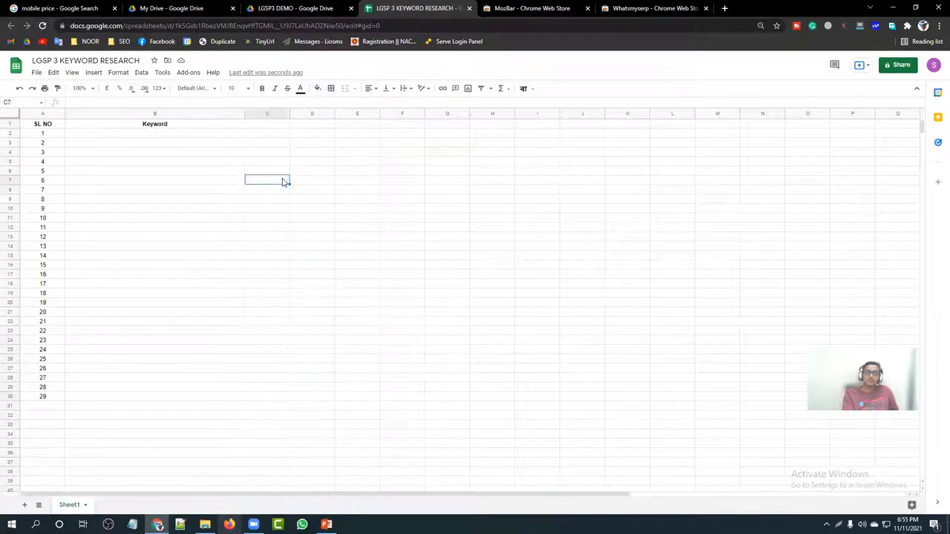
pyautogui.click(129, 406)
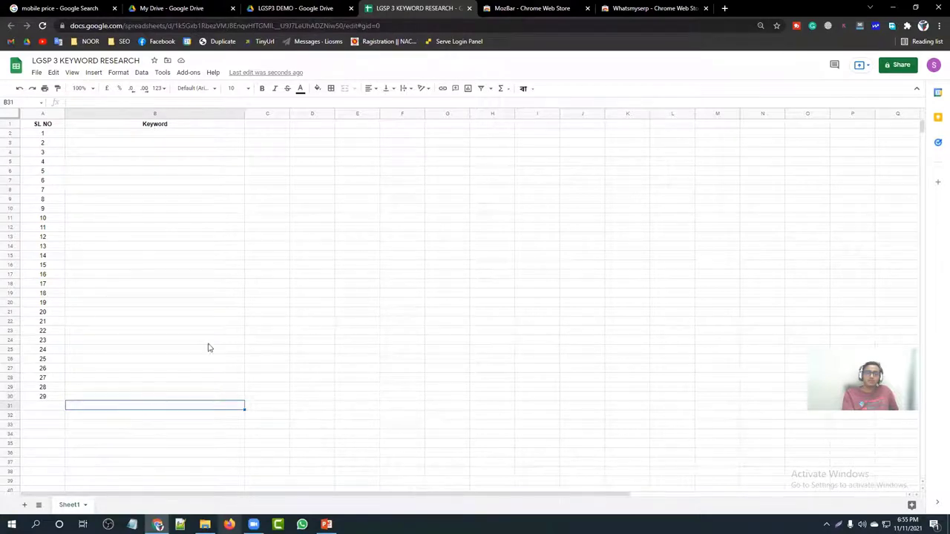
pyautogui.click(299, 314)
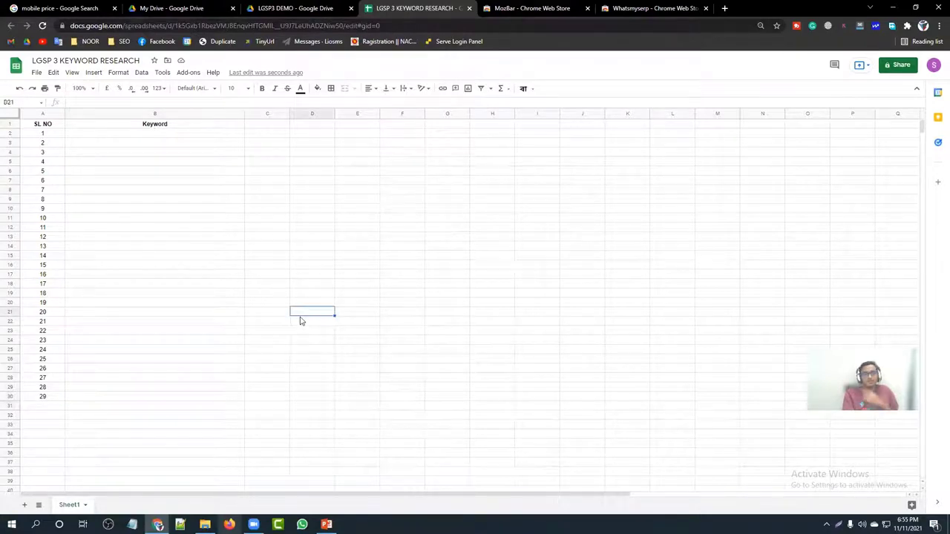
pyautogui.click(172, 125)
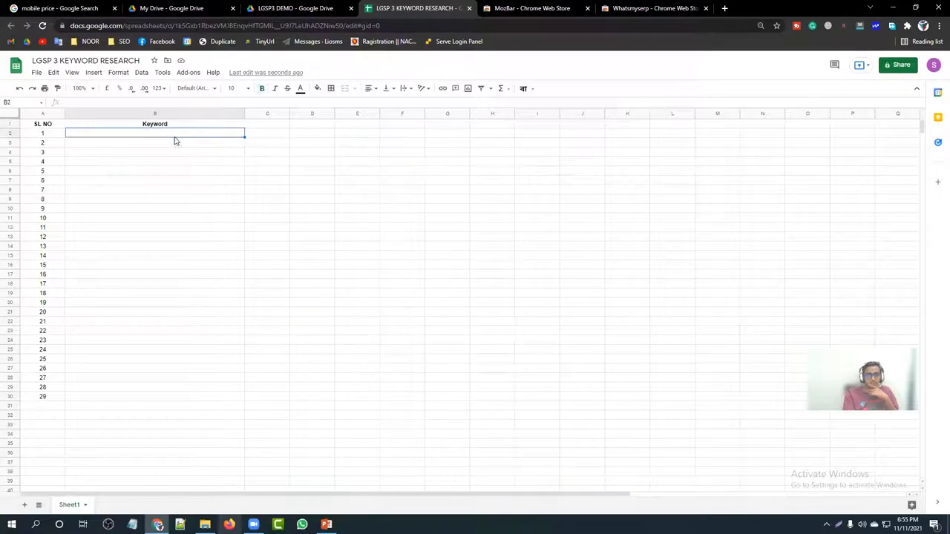
pyautogui.click(351, 158)
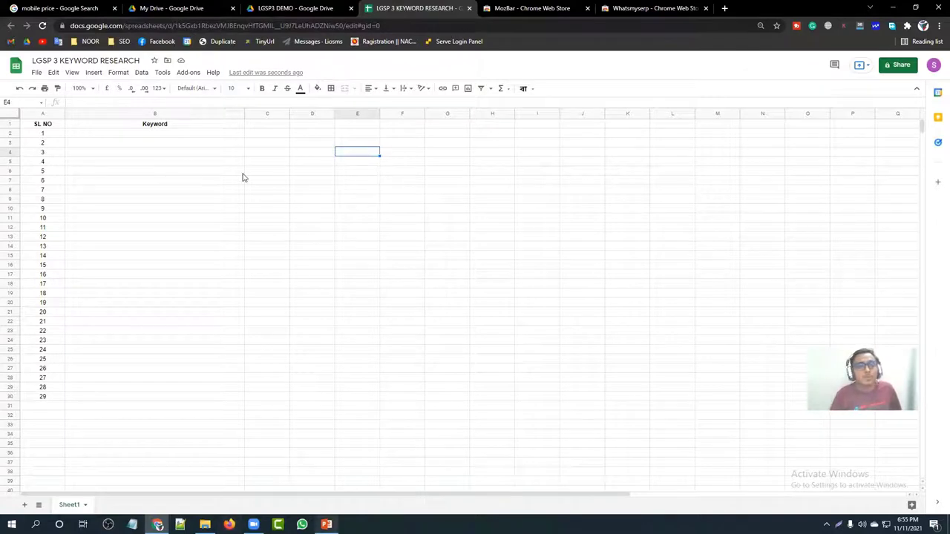
pyautogui.moveTo(244, 111); pyautogui.dragTo(135, 111)
pyautogui.click(204, 161)
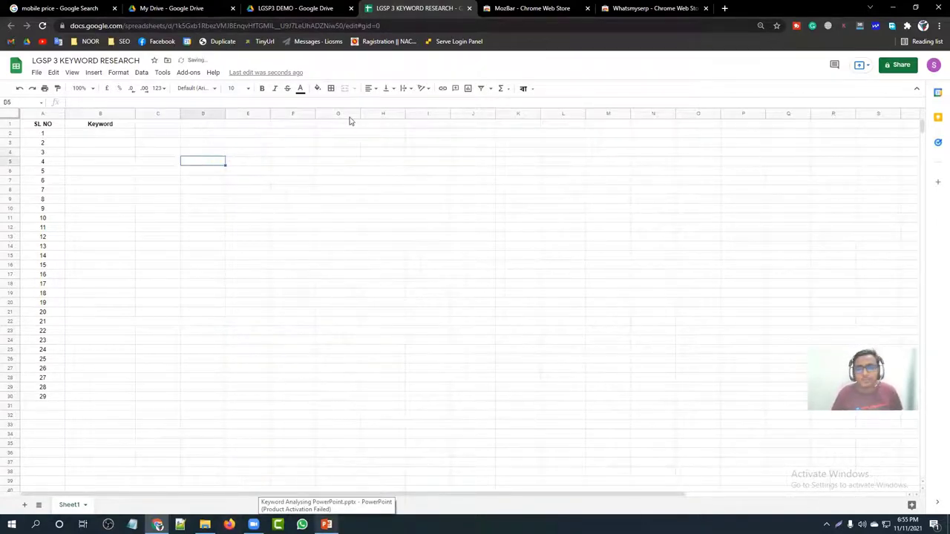
pyautogui.click(167, 136)
pyautogui.moveTo(167, 136); pyautogui.dragTo(356, 137)
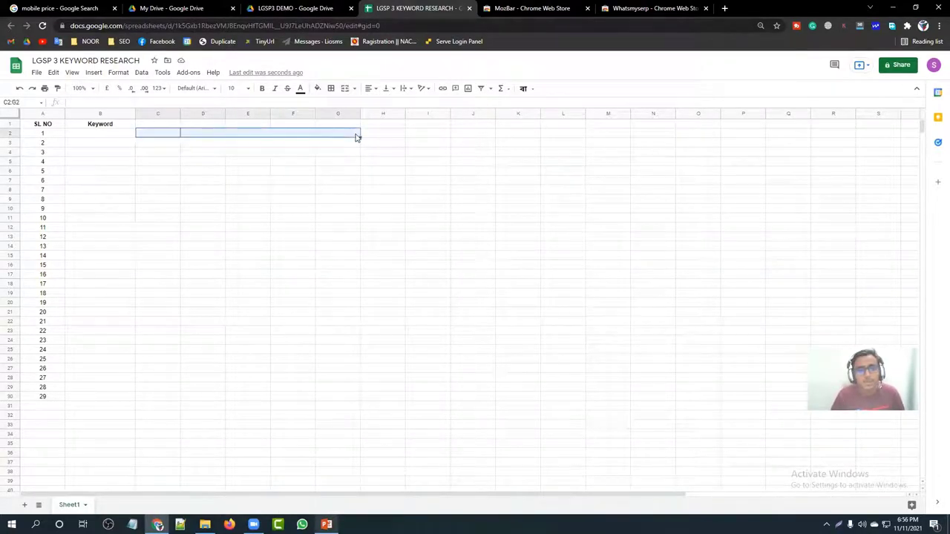
# Step: Merge C2:G2 into one cell and fill it orange
pyautogui.click(346, 89)
pyautogui.click(299, 182)
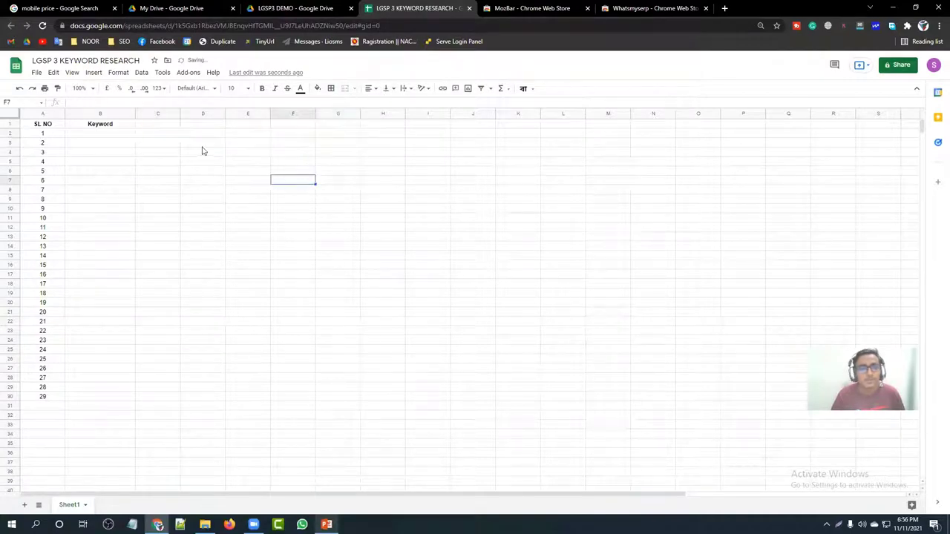
pyautogui.click(190, 134)
pyautogui.click(317, 88)
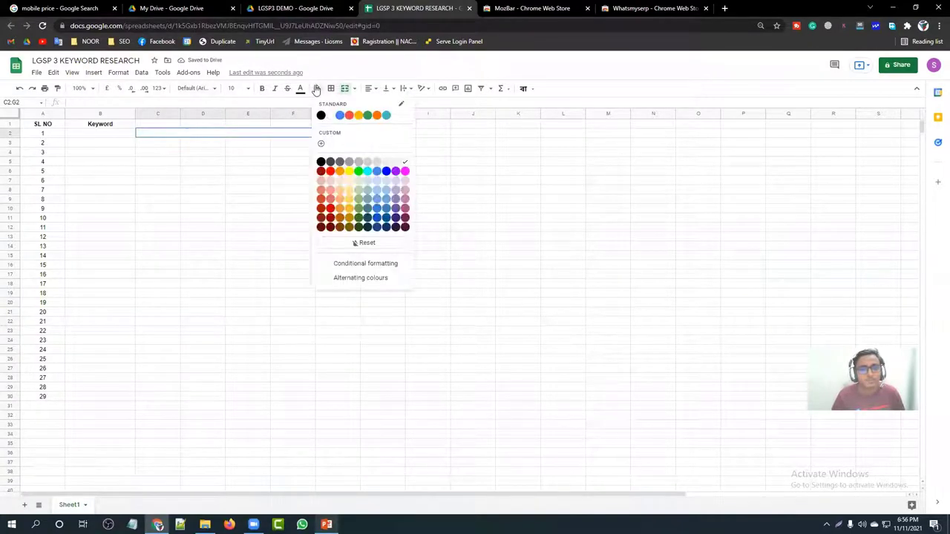
pyautogui.click(343, 171)
pyautogui.click(216, 173)
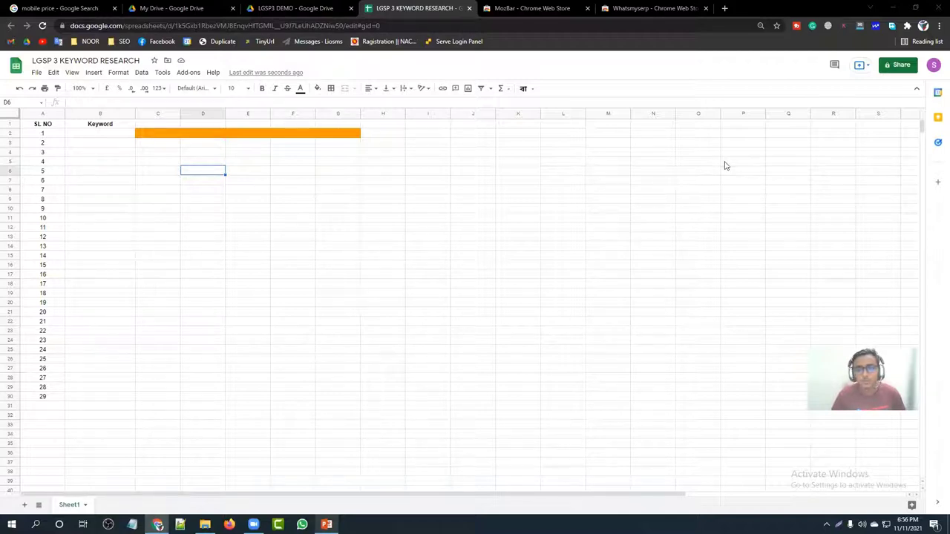
# Step: Merge B1:E1 around the Keyword header and narrow column B further
pyautogui.click(226, 189)
pyautogui.click(157, 138)
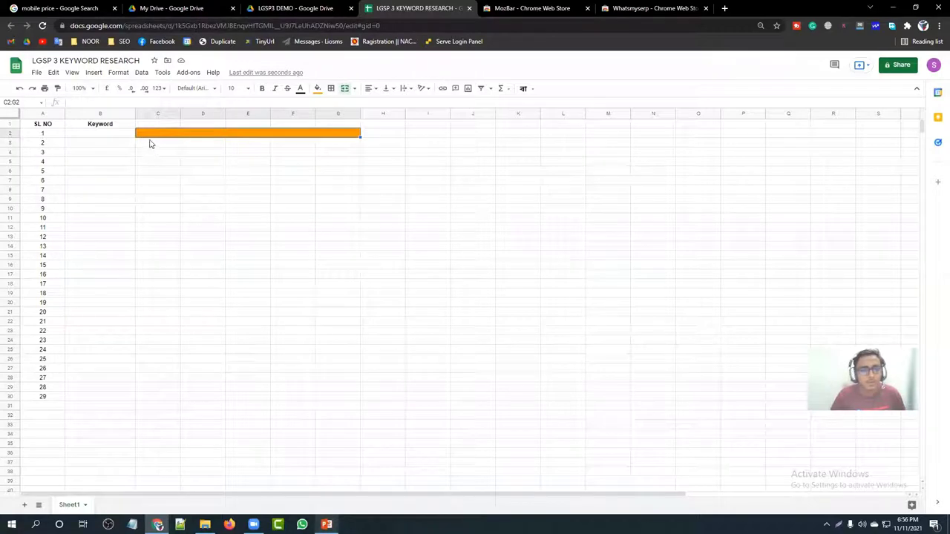
pyautogui.click(195, 144)
pyautogui.click(259, 149)
pyautogui.click(311, 149)
pyautogui.moveTo(89, 127); pyautogui.dragTo(254, 124)
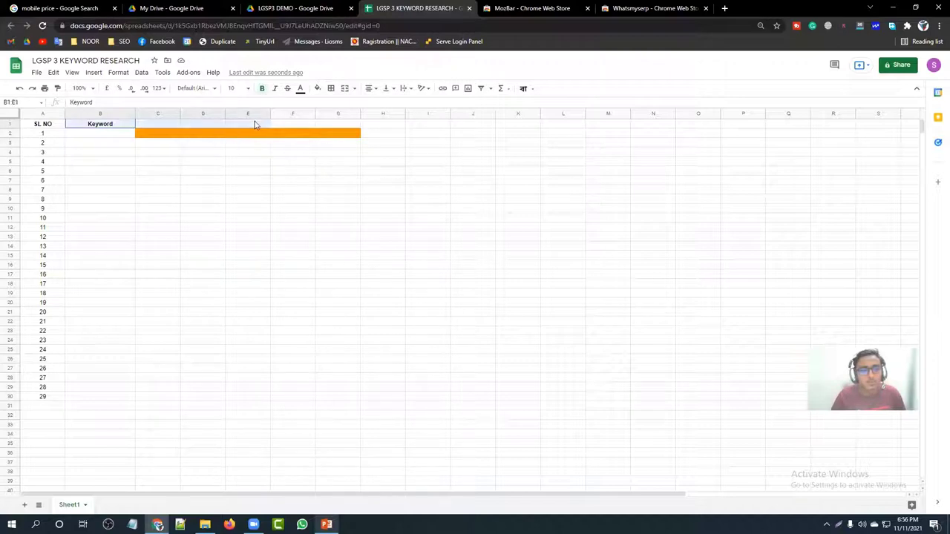
pyautogui.click(346, 88)
pyautogui.click(203, 184)
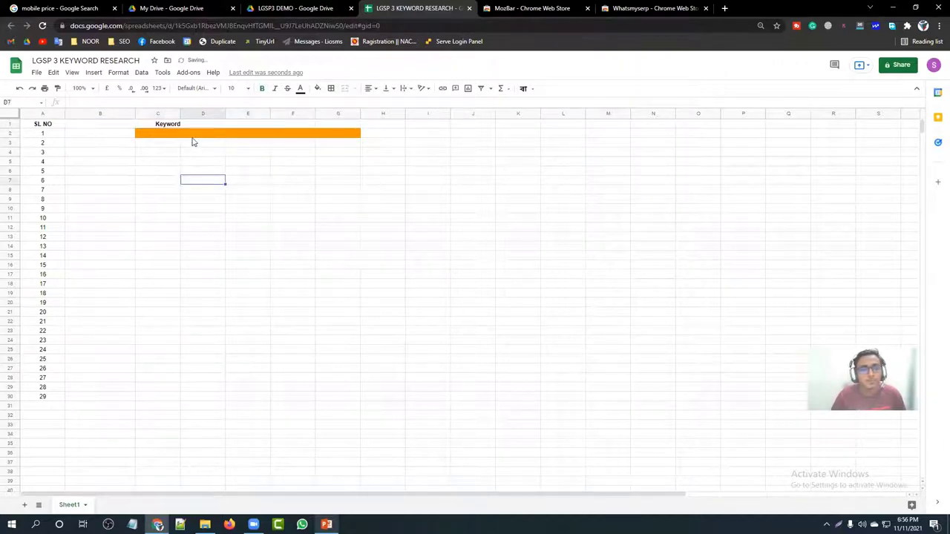
pyautogui.click(193, 135)
pyautogui.moveTo(137, 117); pyautogui.dragTo(108, 117)
# Step: Undo four times to remove the orange fill and merges, restoring Keyword in B1
pyautogui.click(93, 137)
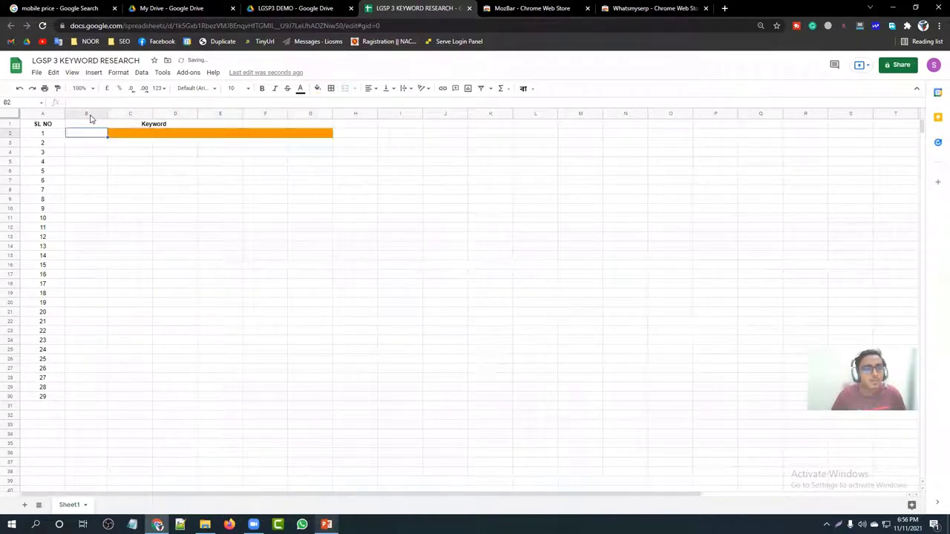
pyautogui.click(89, 114)
pyautogui.click(131, 113)
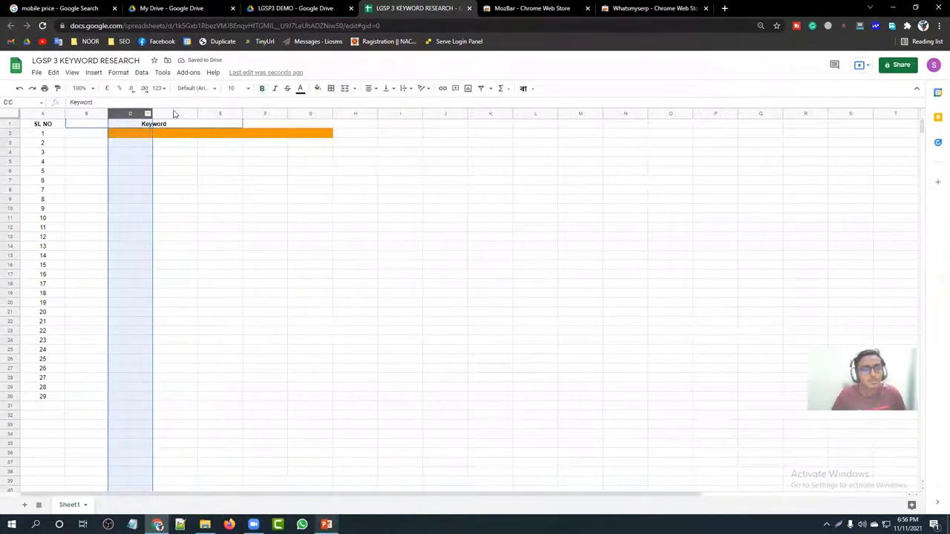
pyautogui.click(175, 112)
pyautogui.click(219, 113)
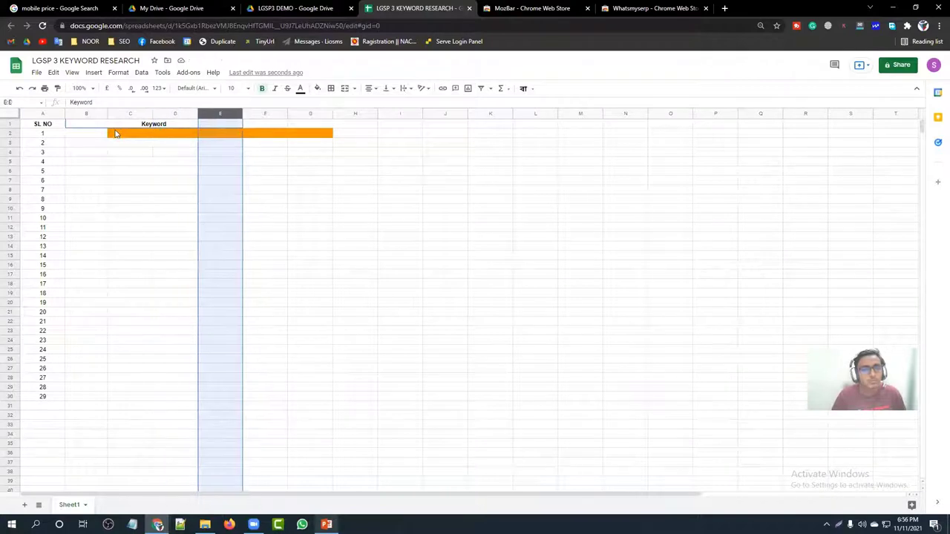
pyautogui.click(119, 133)
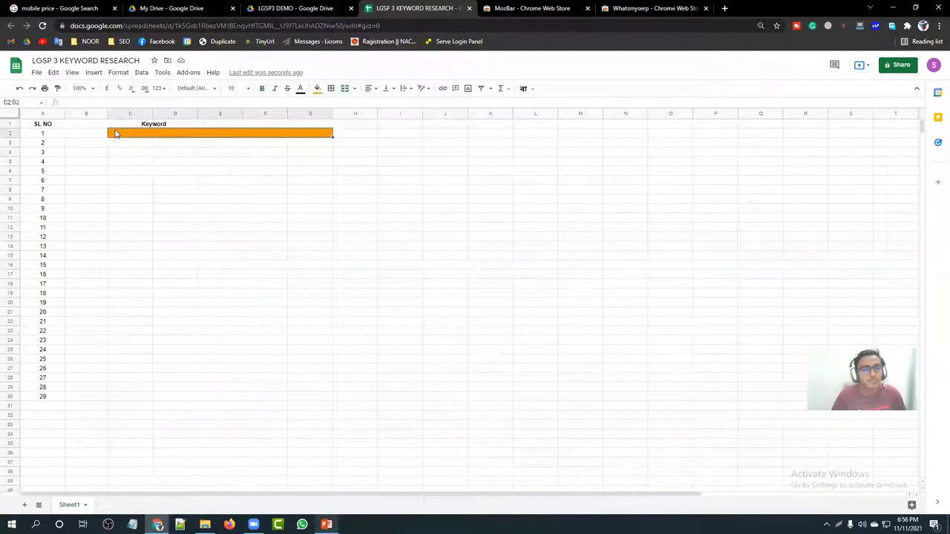
pyautogui.click(20, 88)
pyautogui.click(20, 88)
pyautogui.click(20, 88)
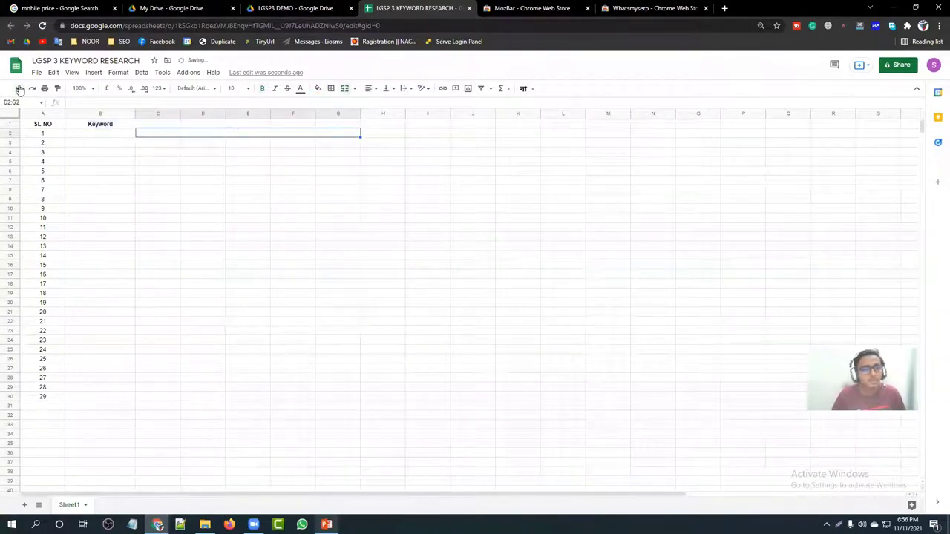
pyautogui.click(20, 88)
pyautogui.click(245, 219)
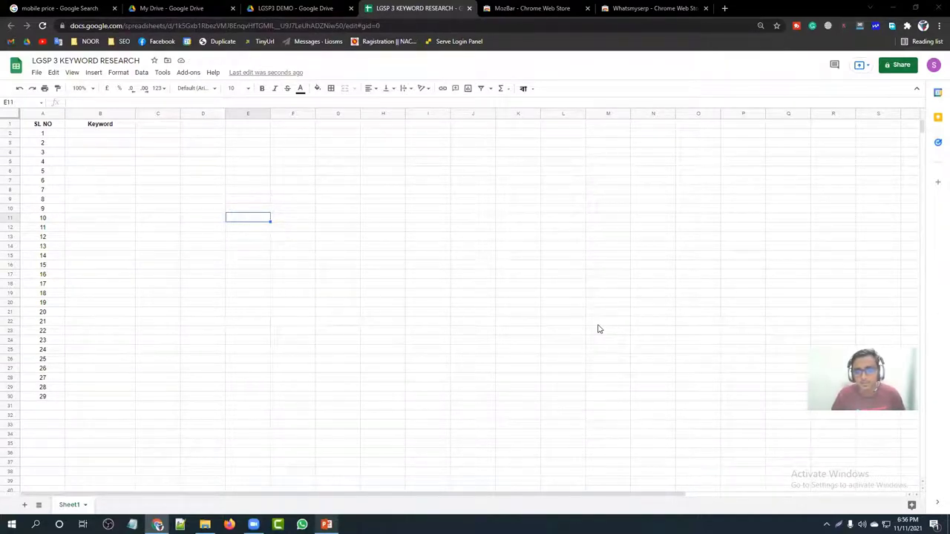
pyautogui.click(172, 202)
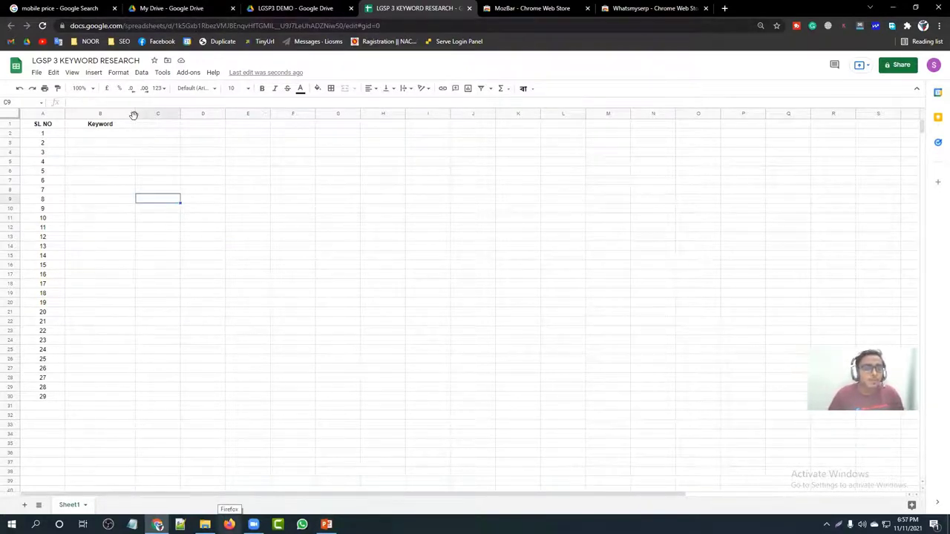
# Step: Widen column B and give A1:B1 a light purple fill, reverting a trial white fill
pyautogui.moveTo(135, 115); pyautogui.dragTo(245, 115)
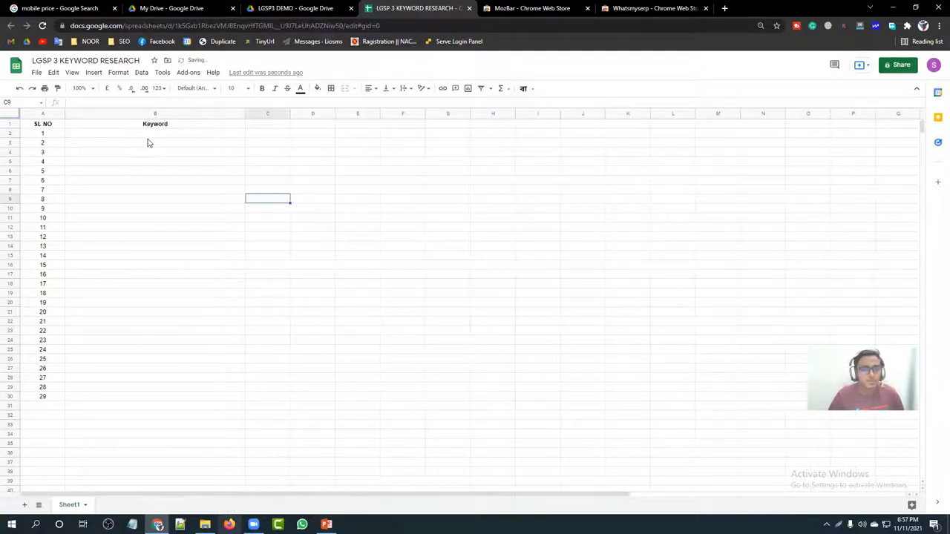
pyautogui.click(142, 130)
pyautogui.click(53, 125)
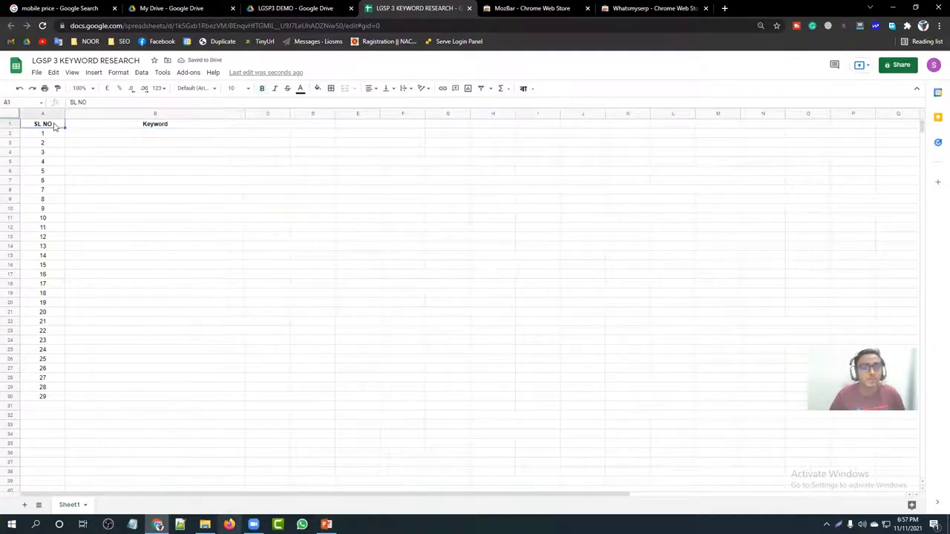
pyautogui.moveTo(54, 126); pyautogui.dragTo(96, 126)
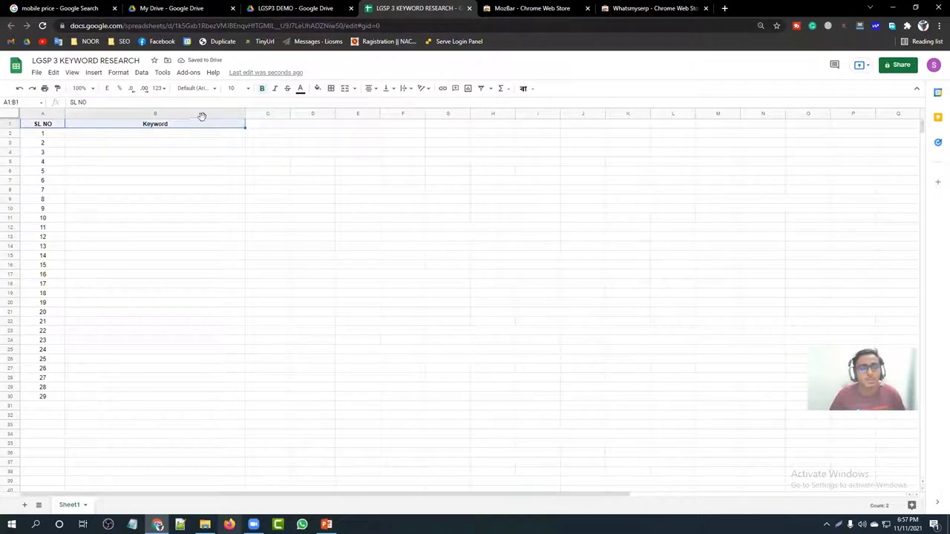
pyautogui.click(317, 89)
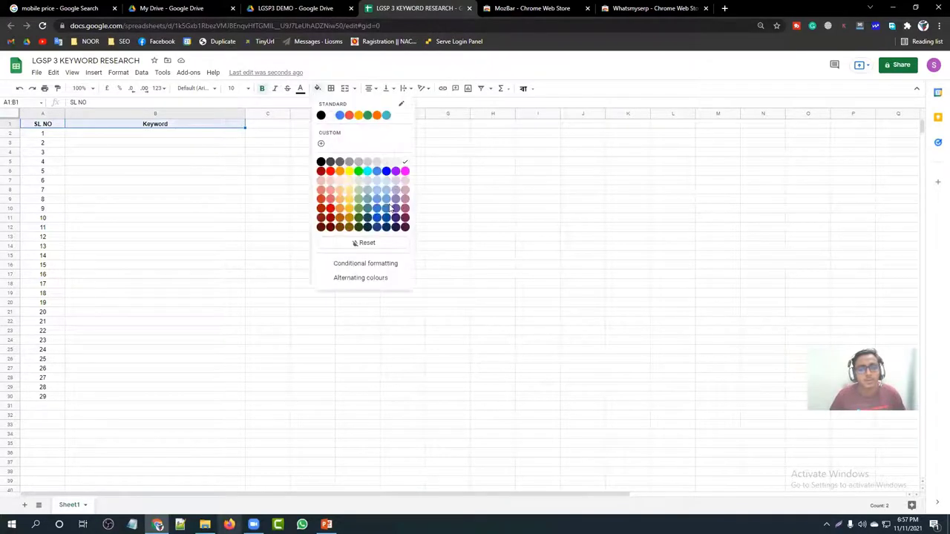
pyautogui.click(398, 199)
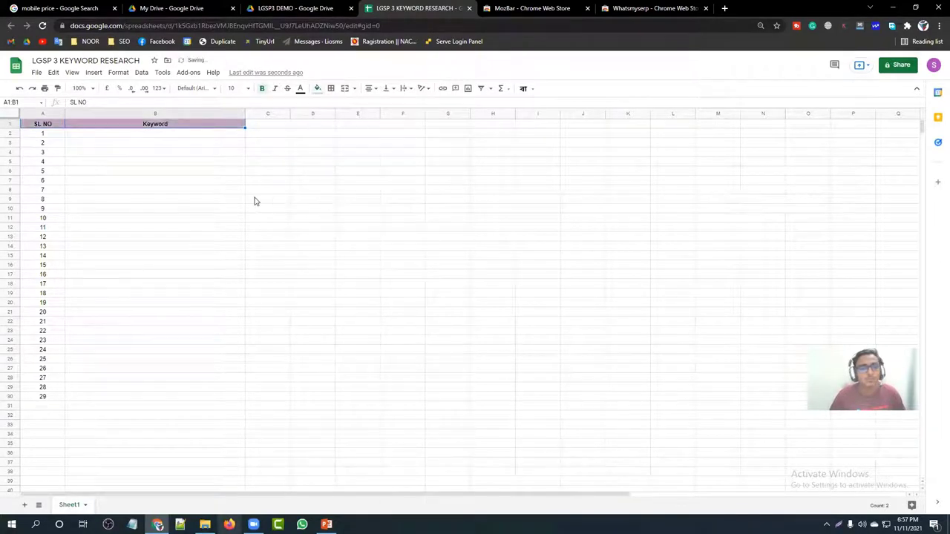
pyautogui.click(317, 89)
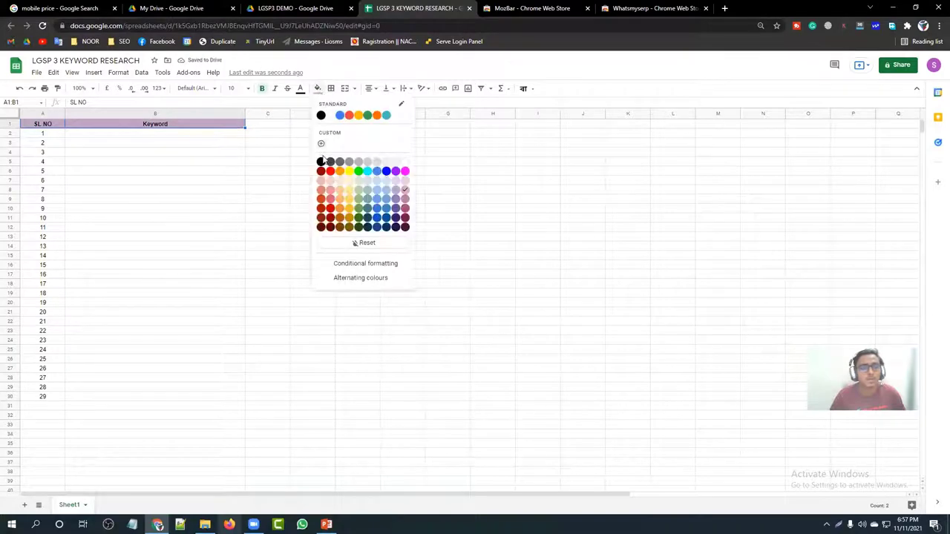
pyautogui.click(403, 162)
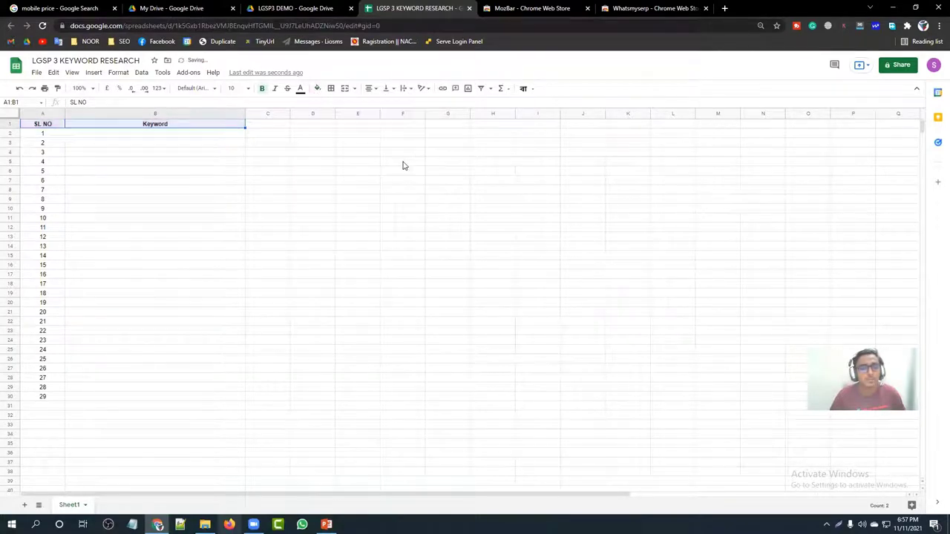
pyautogui.hotkey('ctrl', 'z')
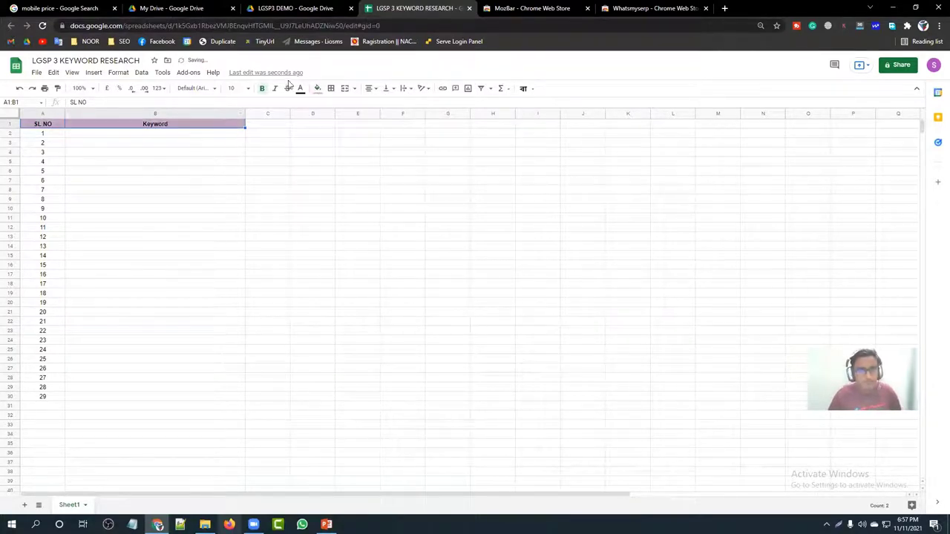
# Step: Set the header text to white and darken the A1:B1 fill to magenta-purple
pyautogui.click(317, 89)
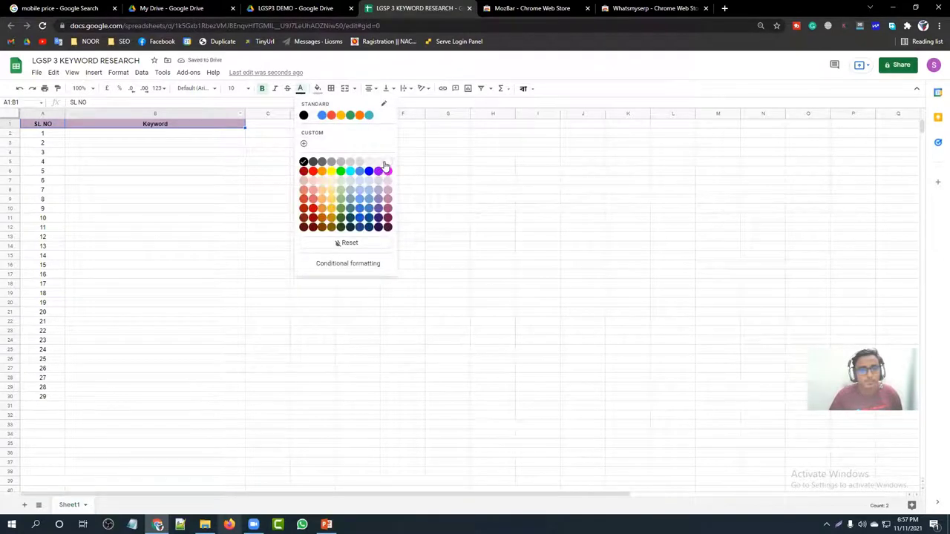
pyautogui.click(383, 165)
pyautogui.click(317, 89)
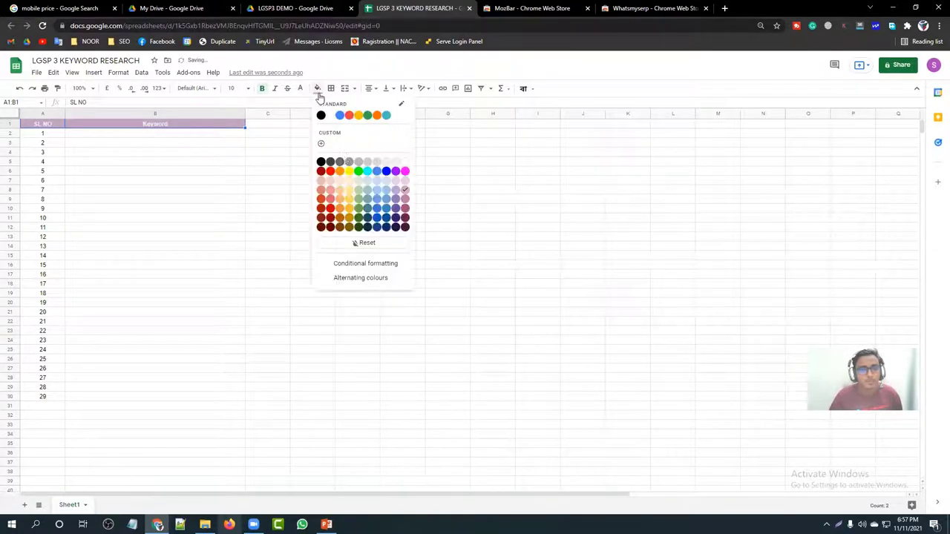
pyautogui.click(404, 211)
pyautogui.click(172, 190)
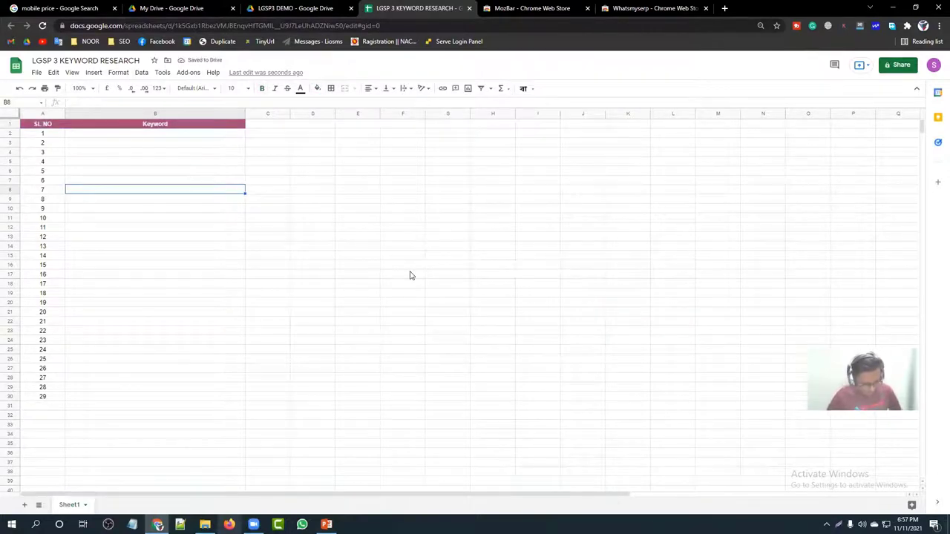
# Step: Check version history, reopen the spreadsheet, then switch to the PowerPoint 'Keyword Idea' slide
pyautogui.hotkey('ctrl', 'alt', 'shift', 'h')
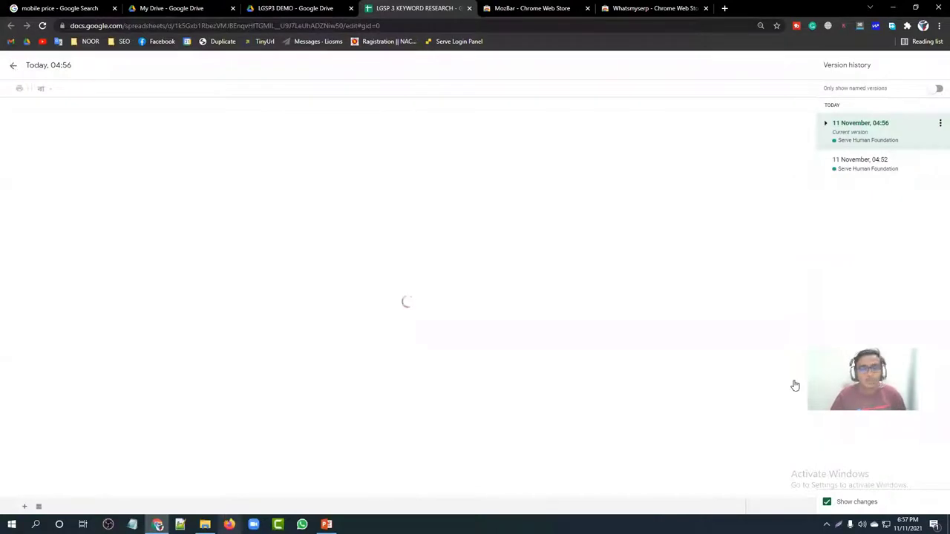
pyautogui.click(13, 65)
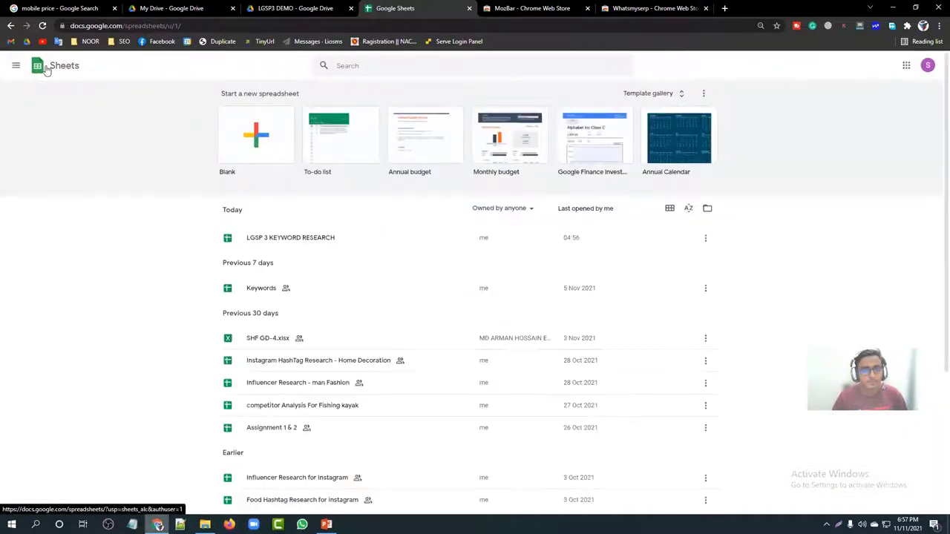
pyautogui.click(333, 237)
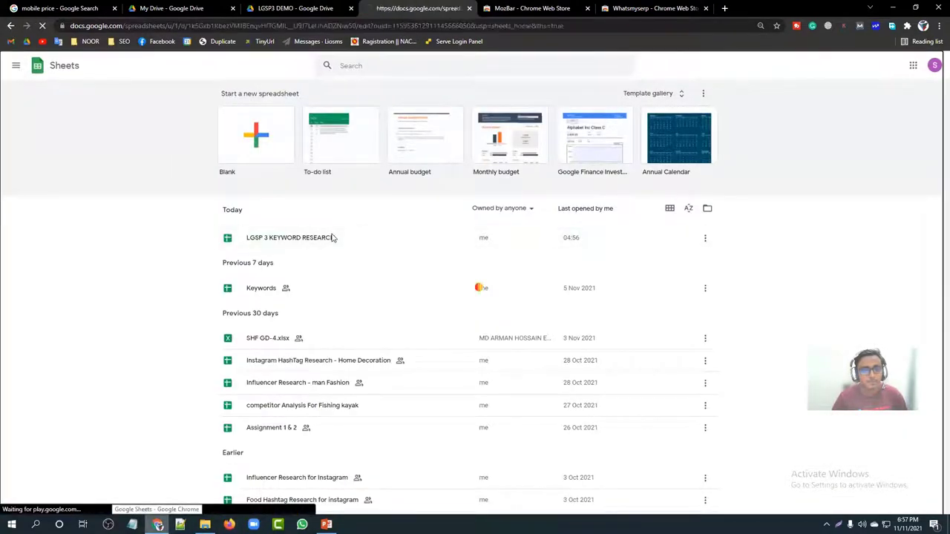
pyautogui.click(540, 8)
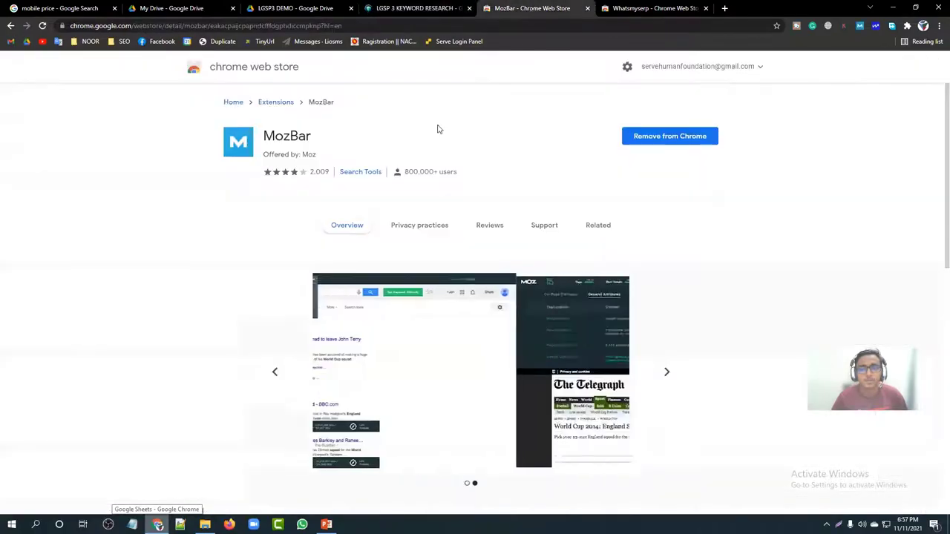
pyautogui.click(326, 525)
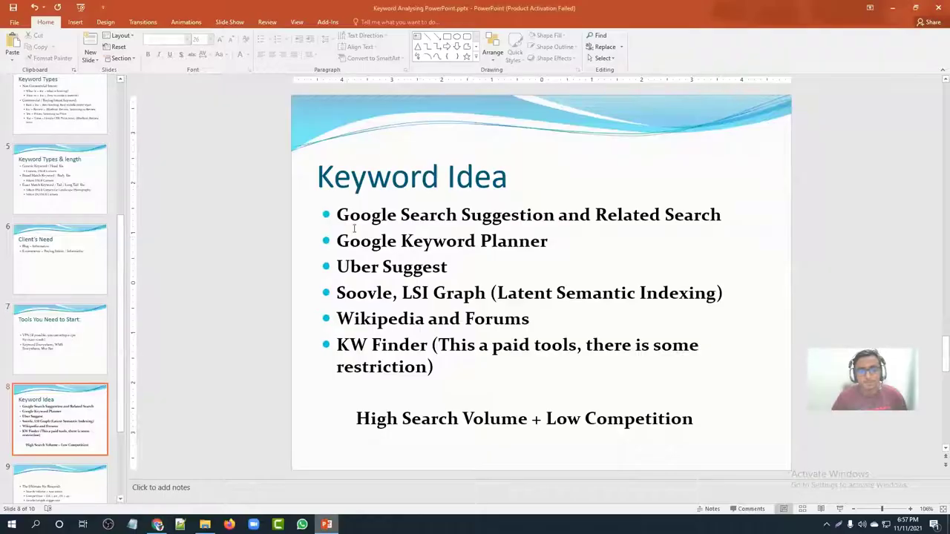
# Step: Look over the Keyword Idea bullet text, then return to the MozBar Chrome Web Store page
pyautogui.click(344, 214)
pyautogui.click(606, 214)
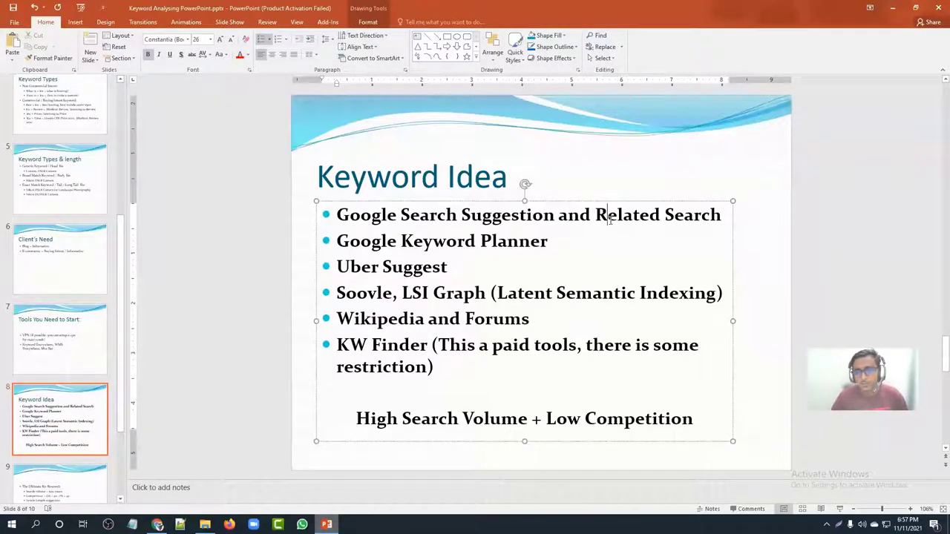
pyautogui.click(727, 217)
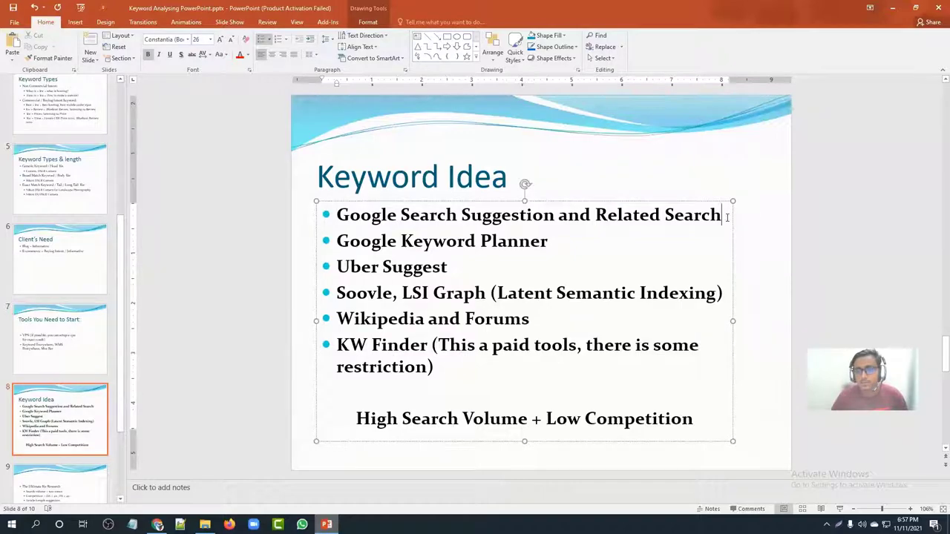
pyautogui.click(207, 228)
pyautogui.click(158, 524)
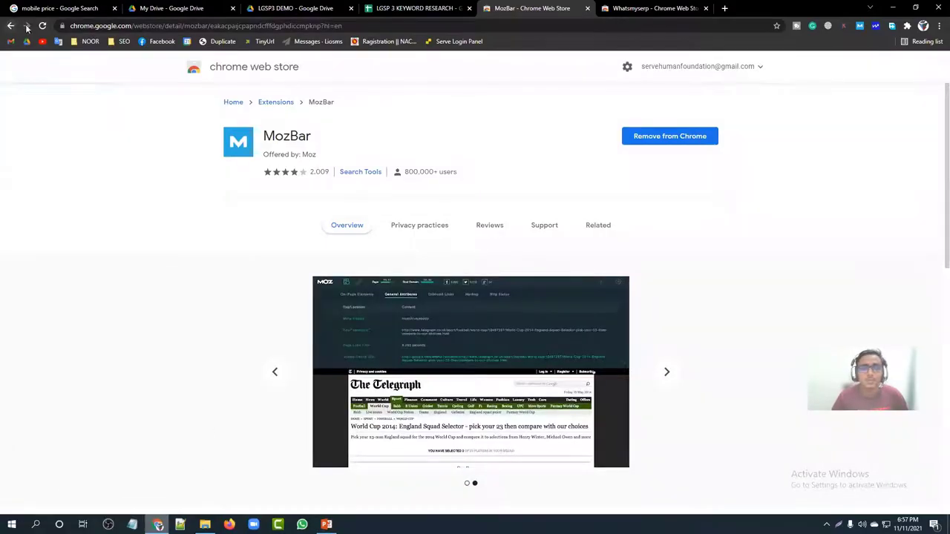
# Step: Close the MozBar and Whatsmyserp web store tabs and load Google in a new tab
pyautogui.click(587, 8)
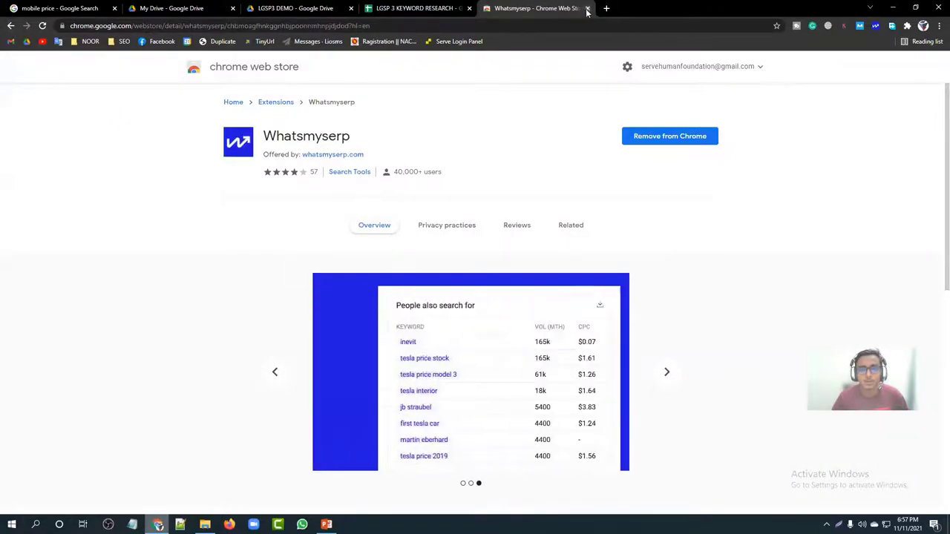
pyautogui.click(587, 8)
pyautogui.click(485, 8)
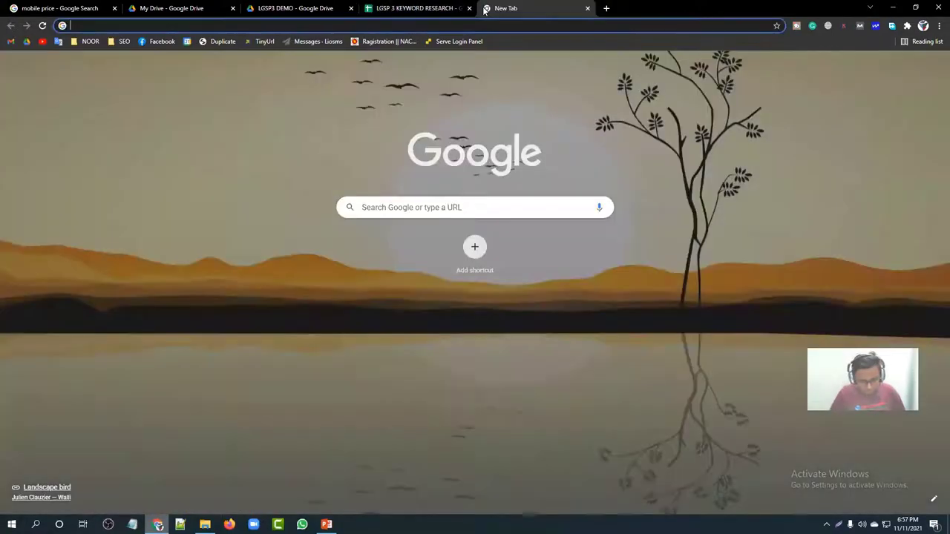
pyautogui.write('google')
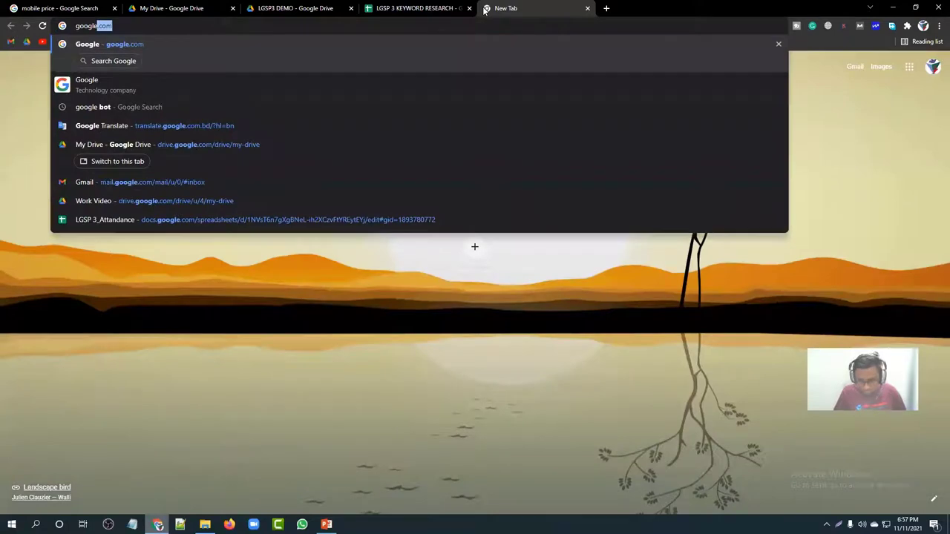
pyautogui.press('Return')
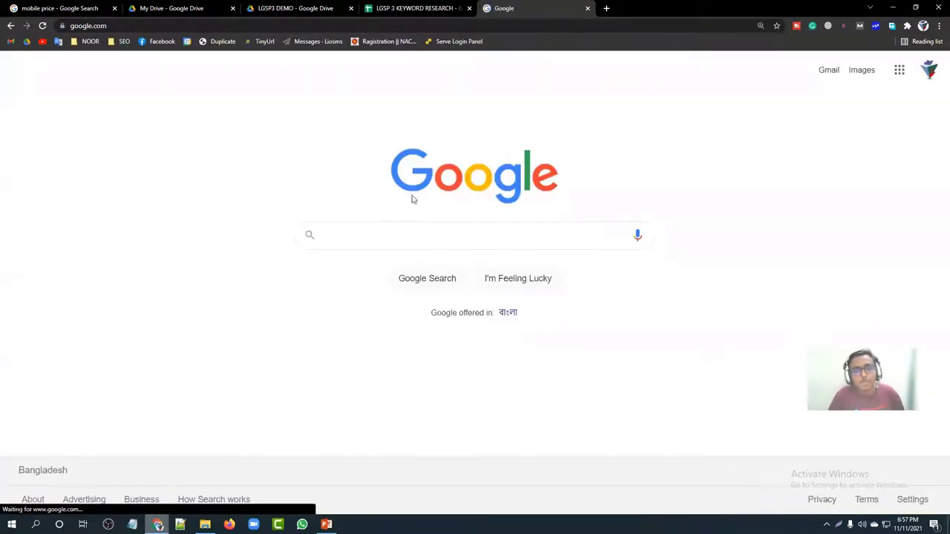
# Step: Search Google for 'mobile price'
pyautogui.click(369, 237)
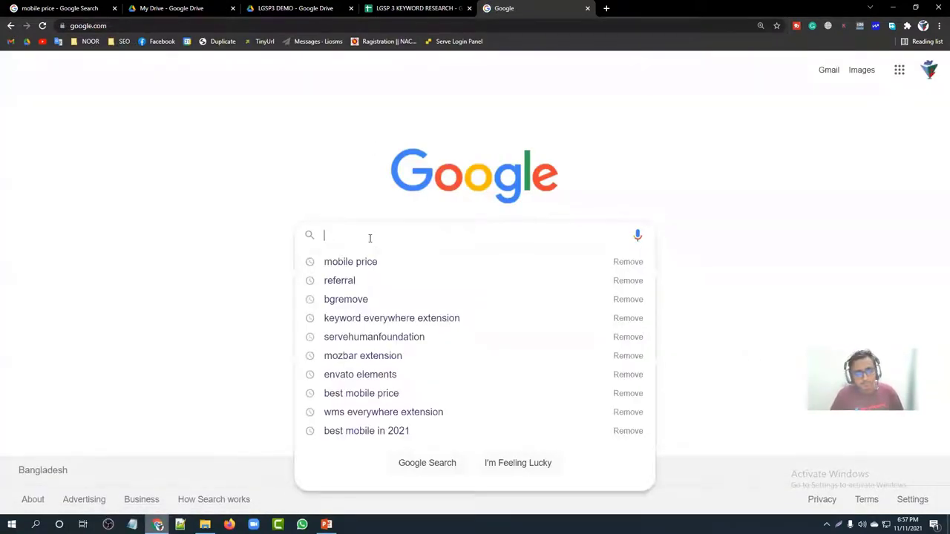
pyautogui.write('mob')
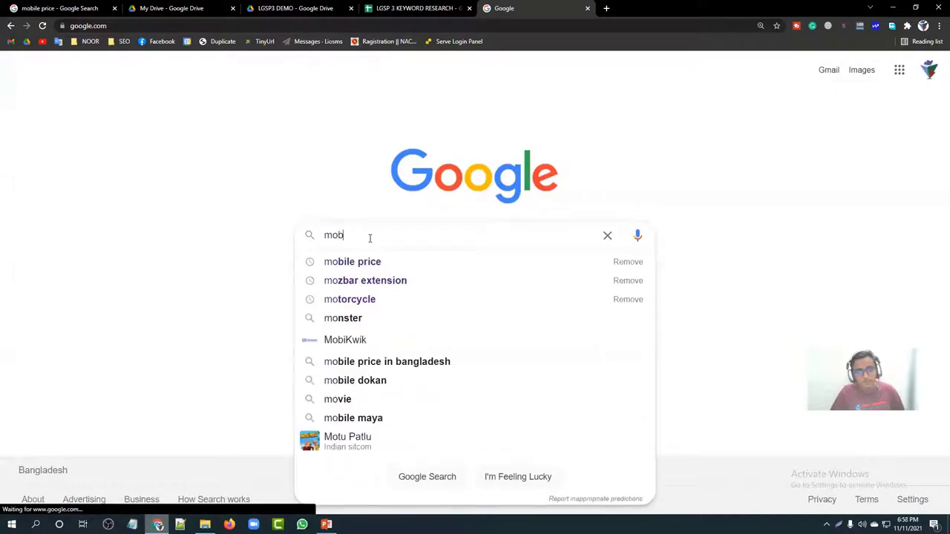
pyautogui.write('ile price')
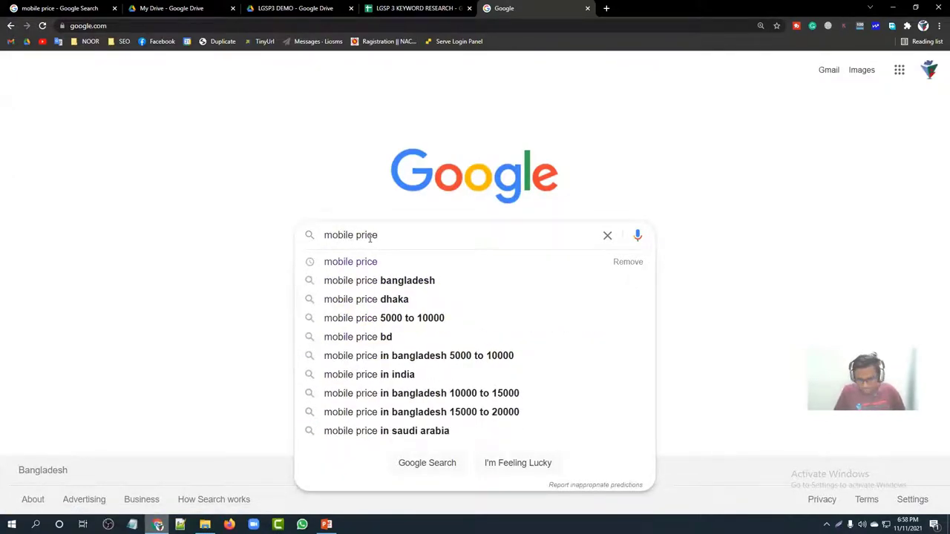
pyautogui.press('Return')
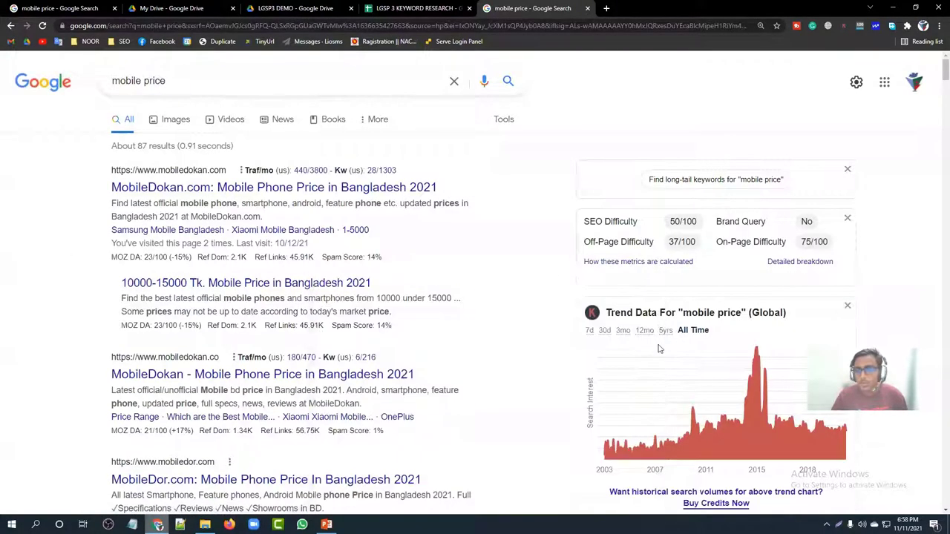
# Step: Scroll to the bottom of the 'mobile price' results and select the eight related searches
pyautogui.scroll(-8, 659, 349)
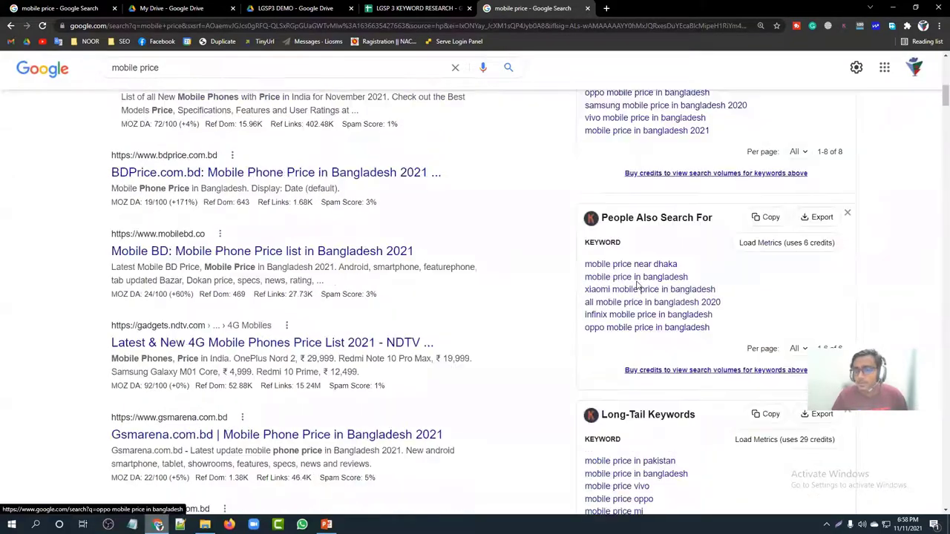
pyautogui.scroll(-7, 637, 284)
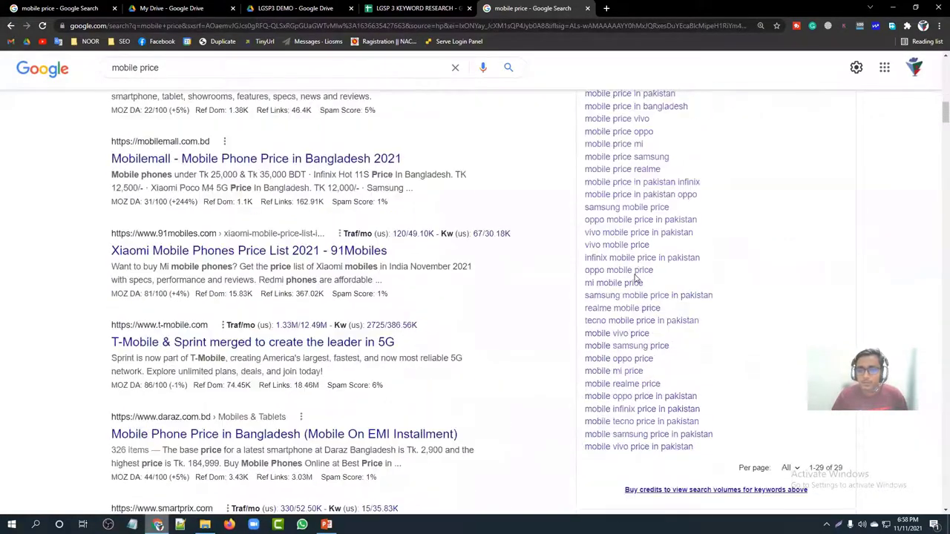
pyautogui.scroll(6, 398, 299)
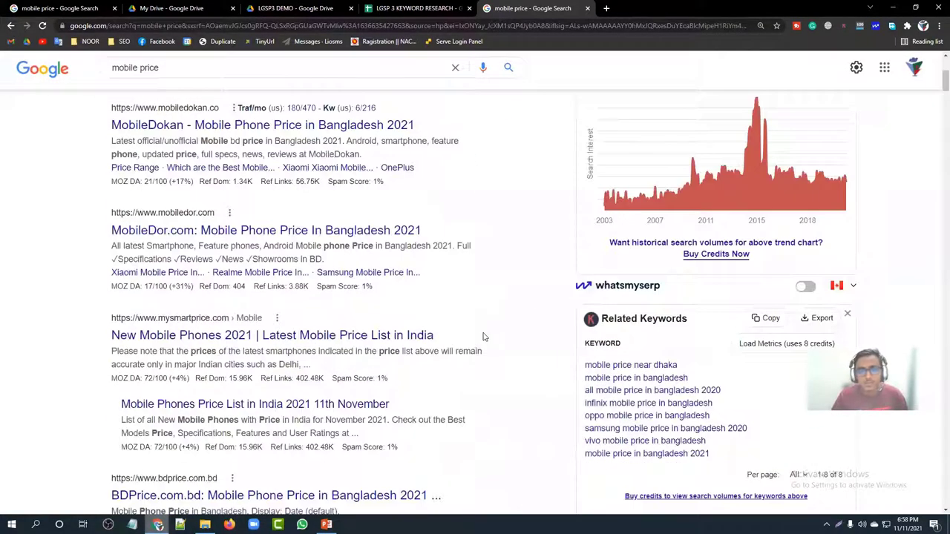
pyautogui.scroll(-8, 485, 333)
pyautogui.scroll(-12, 483, 338)
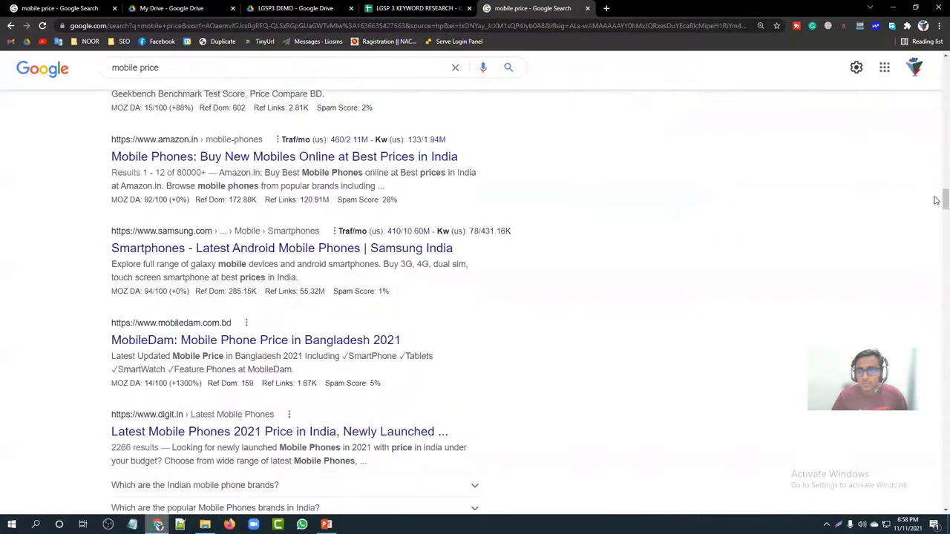
pyautogui.moveTo(936, 205); pyautogui.dragTo(937, 485)
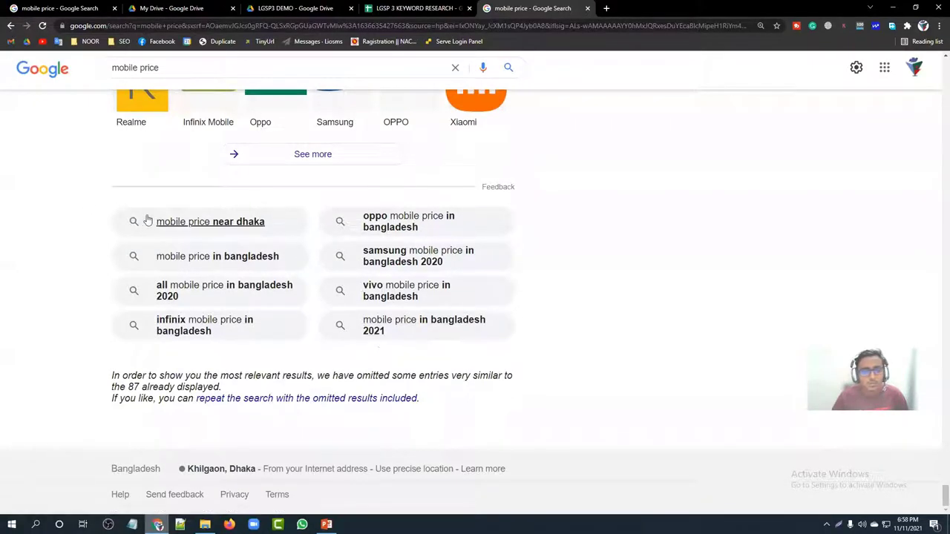
pyautogui.moveTo(146, 209); pyautogui.dragTo(407, 339)
pyautogui.hotkey('ctrl', 'c')
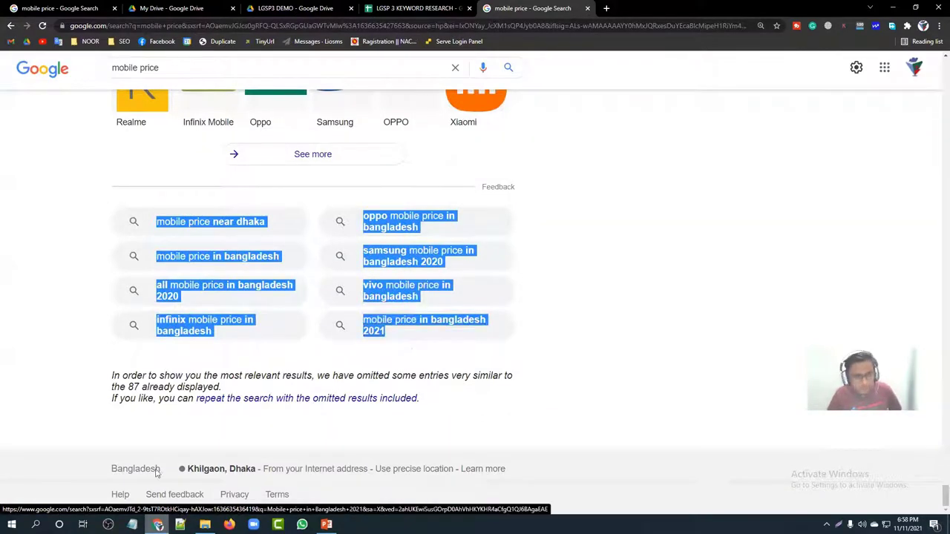
# Step: Paste the eight related searches into B2:B9 of the keyword research sheet
pyautogui.click(383, 5)
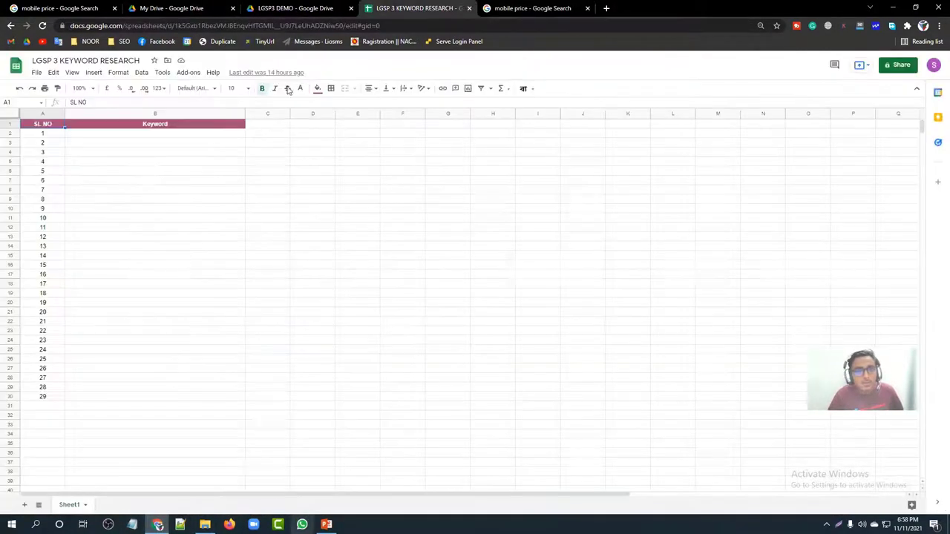
pyautogui.click(100, 135)
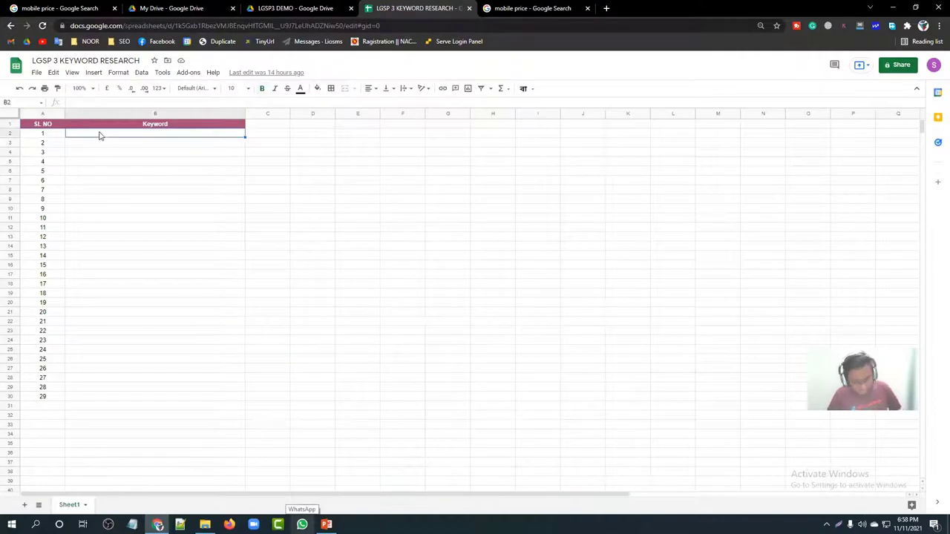
pyautogui.hotkey('ctrl', 'v')
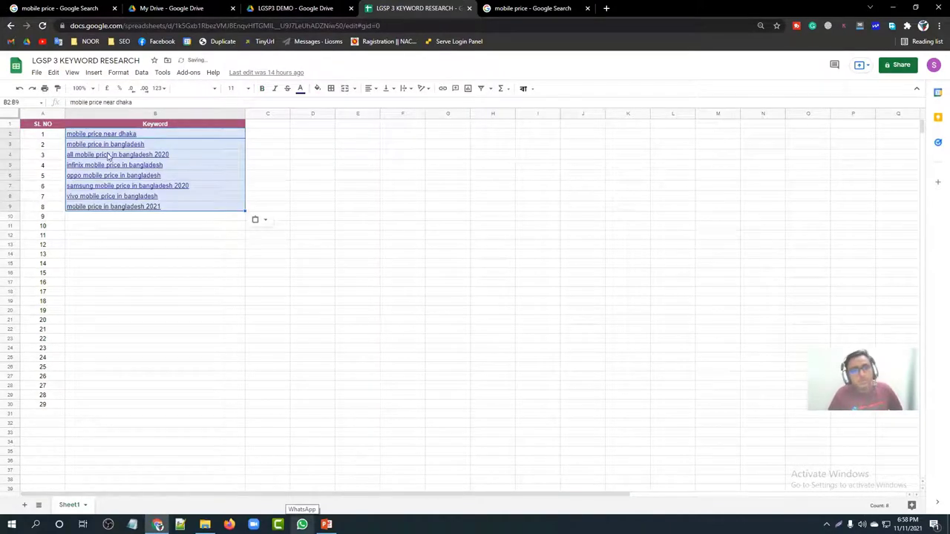
pyautogui.click(129, 258)
# Step: Remove the hyperlinks from the keywords in column B
pyautogui.click(171, 209)
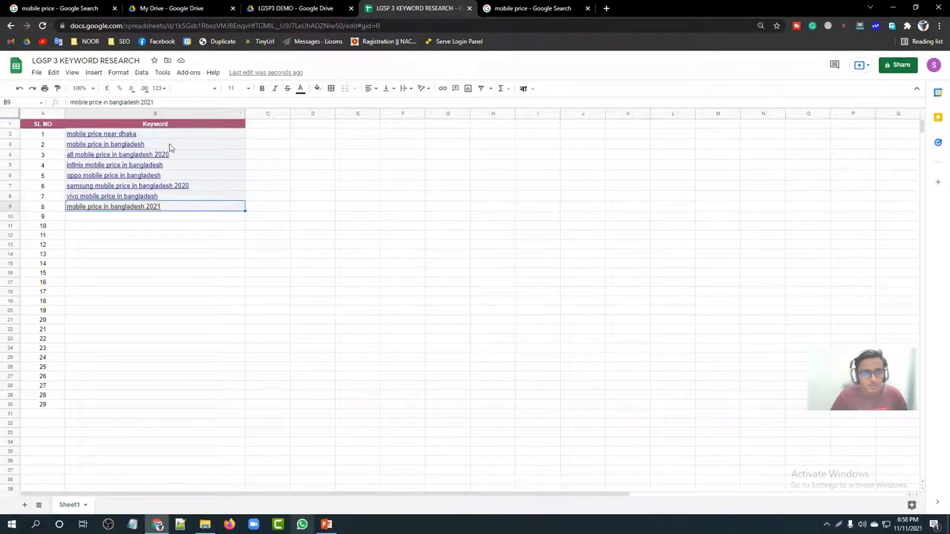
pyautogui.click(165, 115)
pyautogui.rightClick(165, 119)
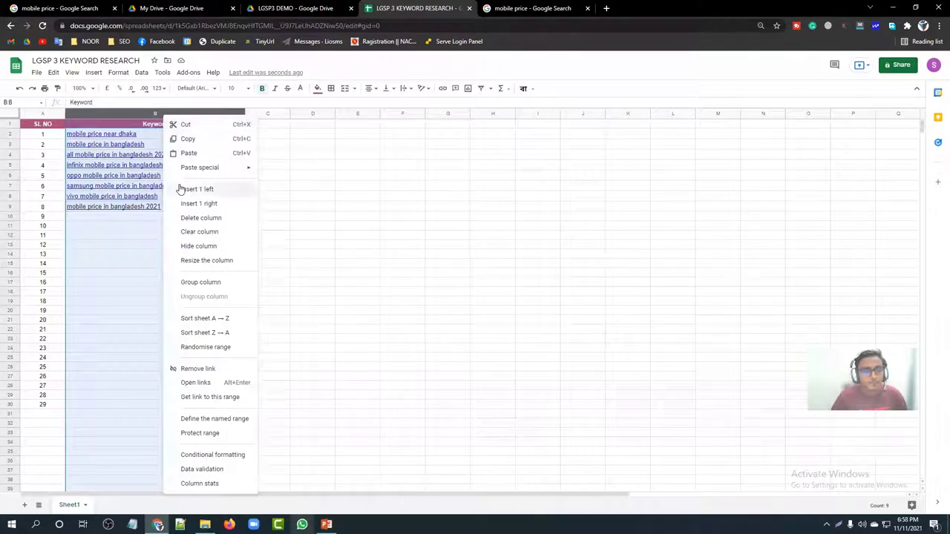
pyautogui.click(194, 369)
pyautogui.click(281, 301)
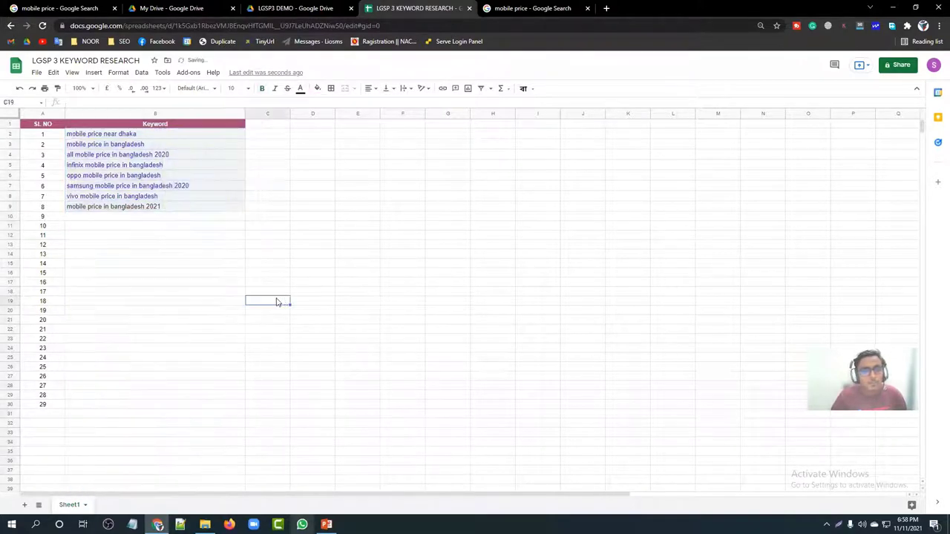
# Step: Apply a custom text colour to B2:B9, then minimise the browser to show PowerPoint
pyautogui.click(146, 113)
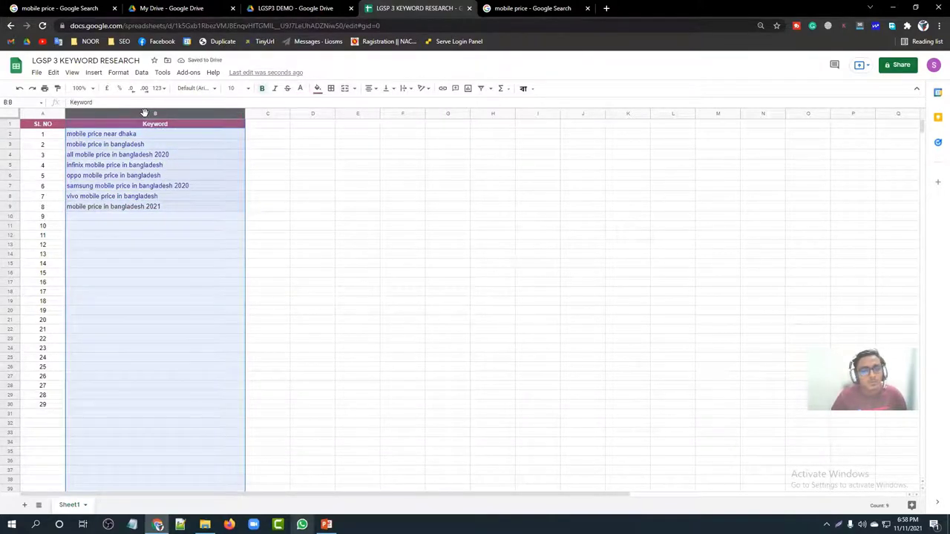
pyautogui.moveTo(166, 137); pyautogui.dragTo(225, 207)
pyautogui.click(300, 89)
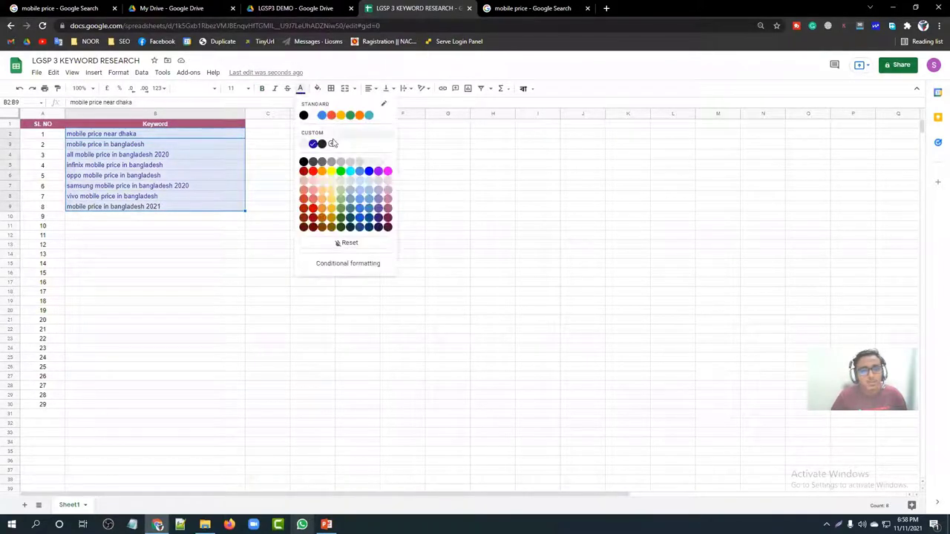
pyautogui.click(322, 144)
pyautogui.click(244, 236)
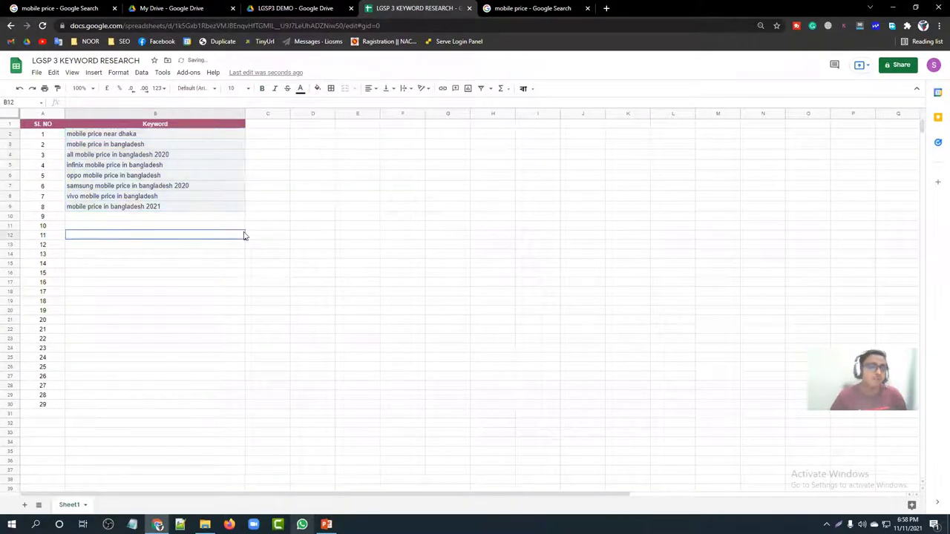
pyautogui.click(168, 112)
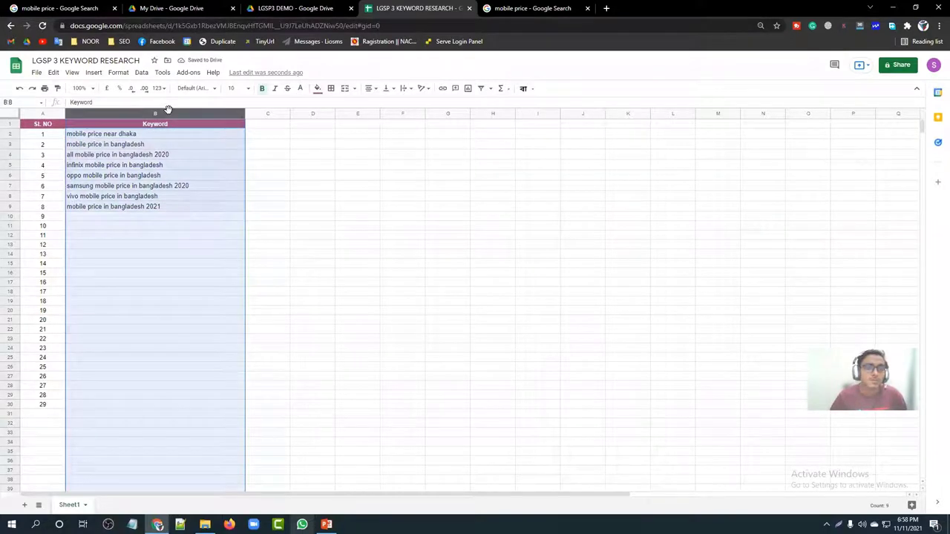
pyautogui.click(377, 225)
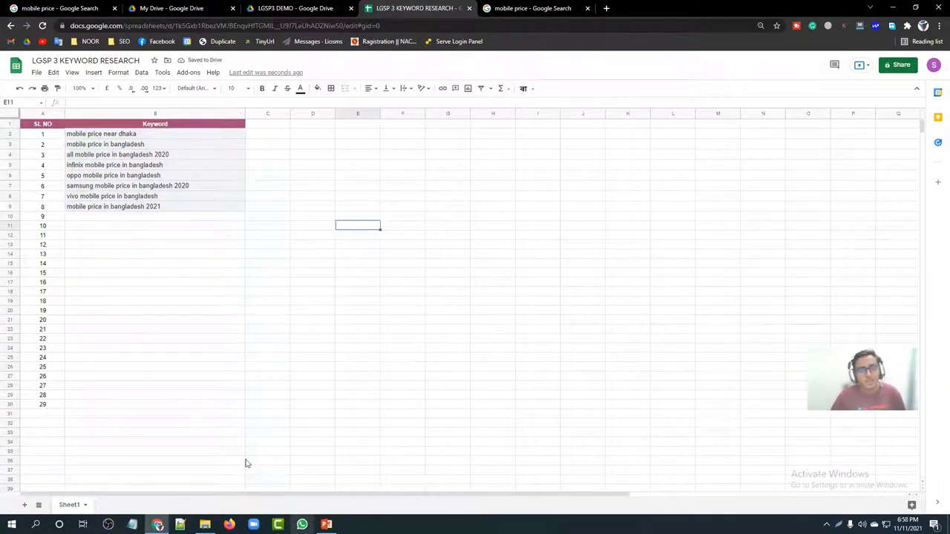
pyautogui.click(158, 525)
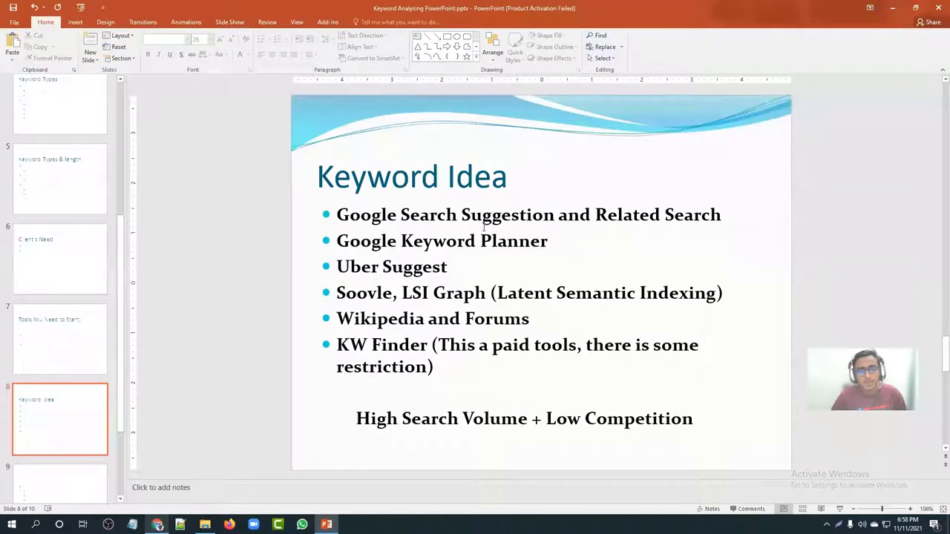
# Step: Highlight 'Related Search' on the Keyword Idea slide, then bring the spreadsheet browser back
pyautogui.moveTo(598, 215); pyautogui.dragTo(720, 215)
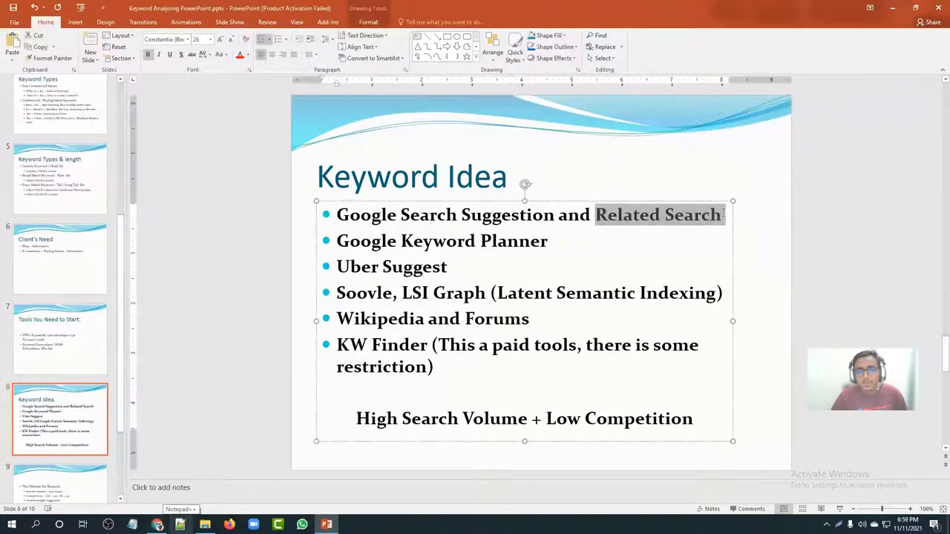
pyautogui.click(471, 215)
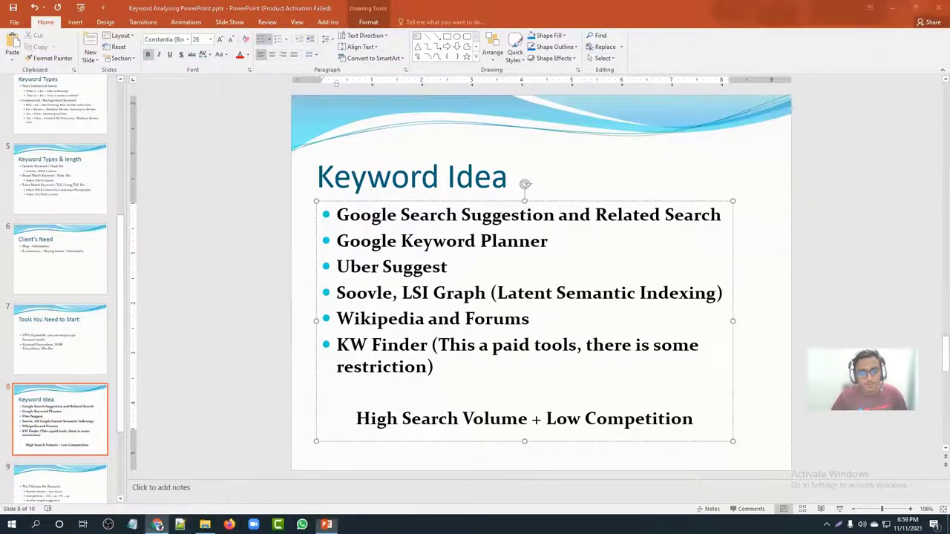
pyautogui.click(157, 525)
# Step: Leave the 'mobile price' results and return to the Google home page
pyautogui.click(525, 7)
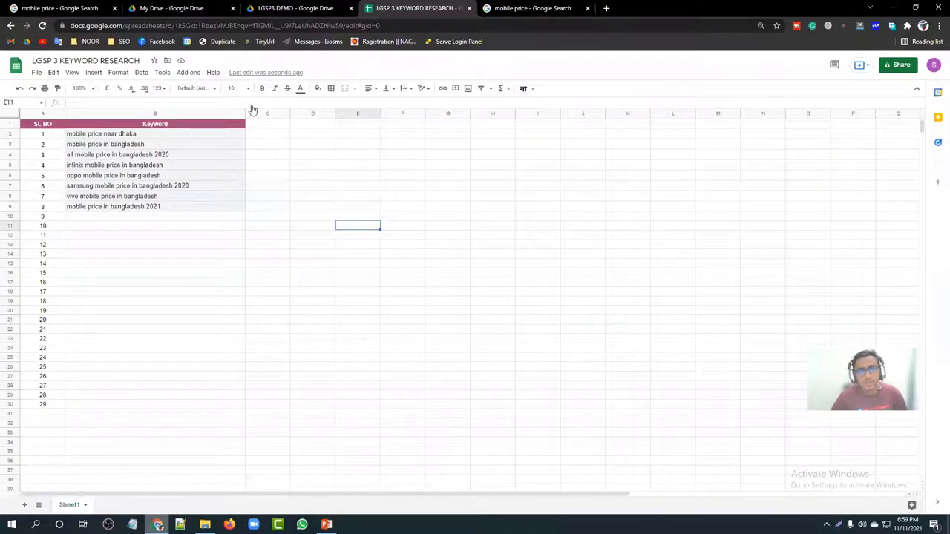
pyautogui.scroll(10, 231, 161)
pyautogui.scroll(5, 233, 162)
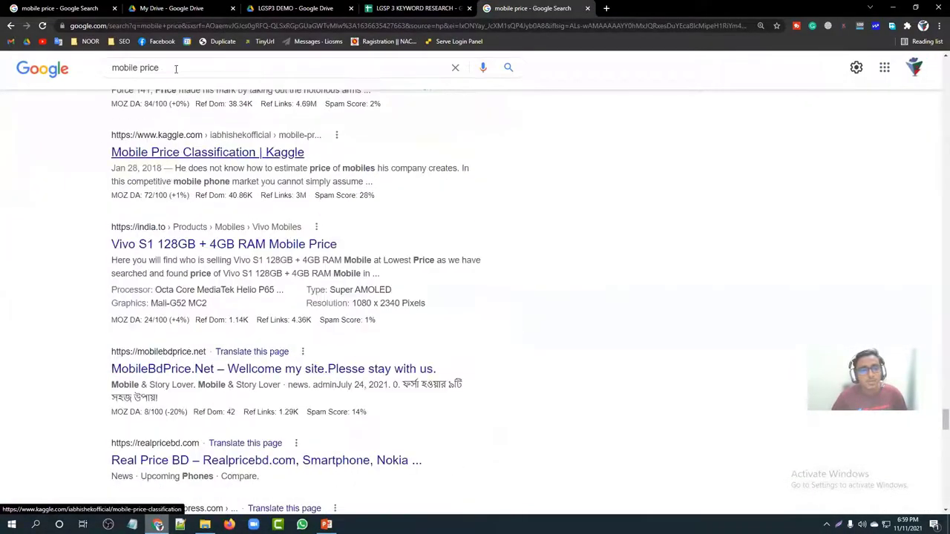
pyautogui.click(53, 74)
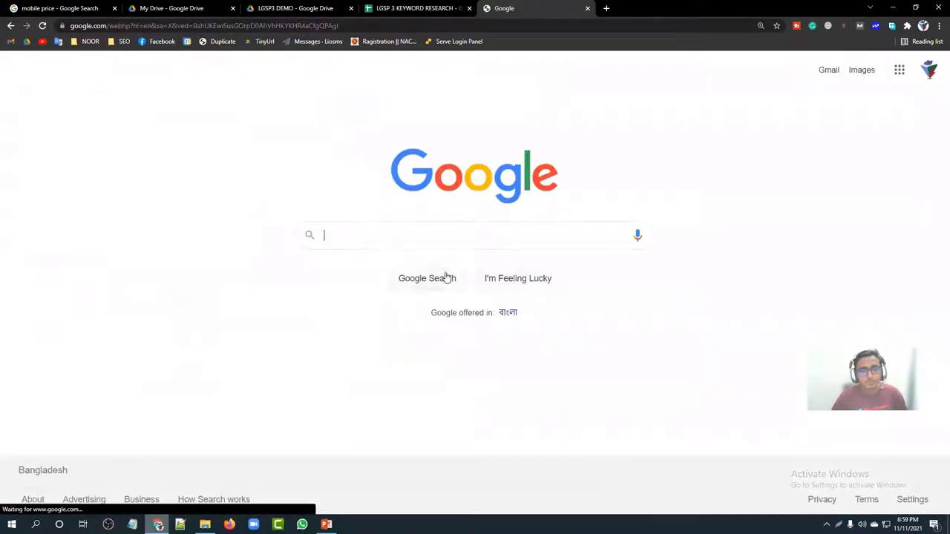
# Step: Type 'mobile p' and pick the 'mobile price in bangladesh 5000 to 10000' suggestion, selecting it to copy
pyautogui.click(396, 235)
pyautogui.write('mobile')
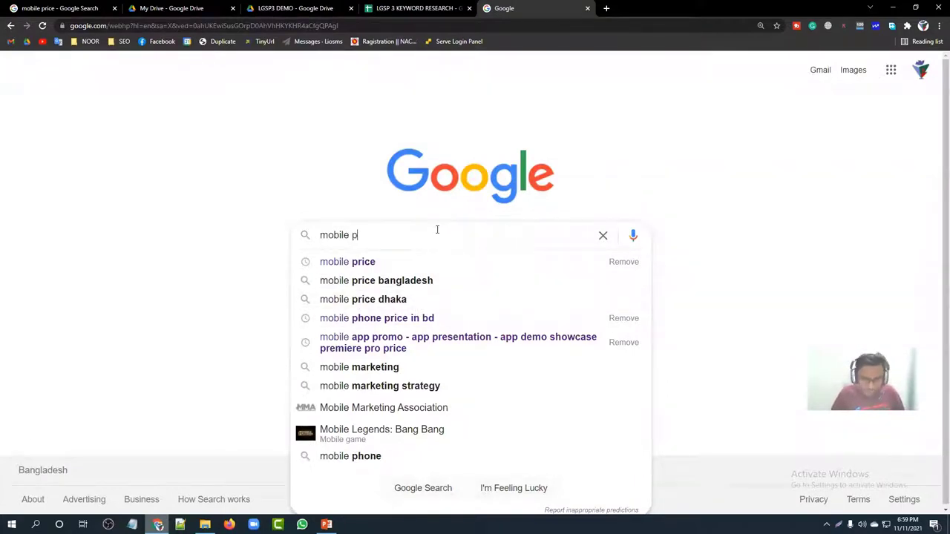
pyautogui.write('p')
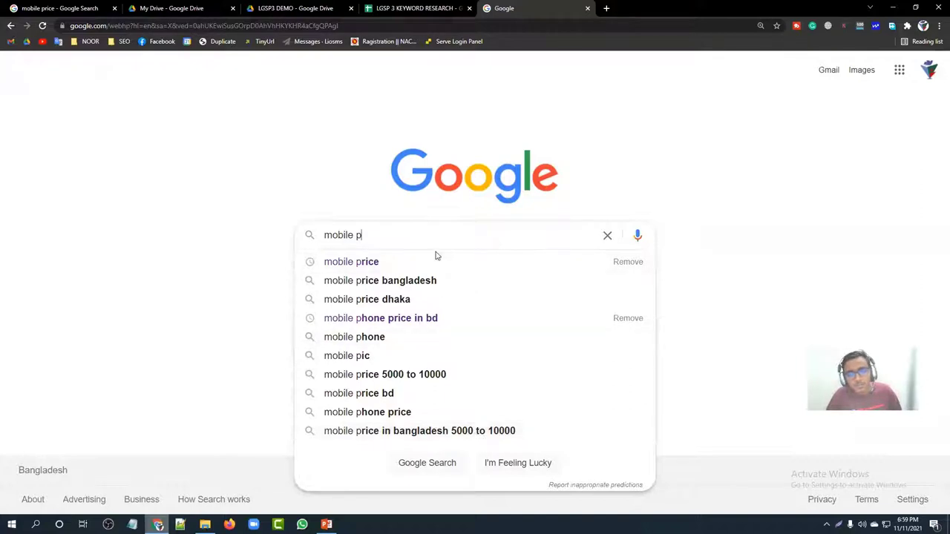
pyautogui.press('Down')
pyautogui.press('Down')
pyautogui.press('Down')
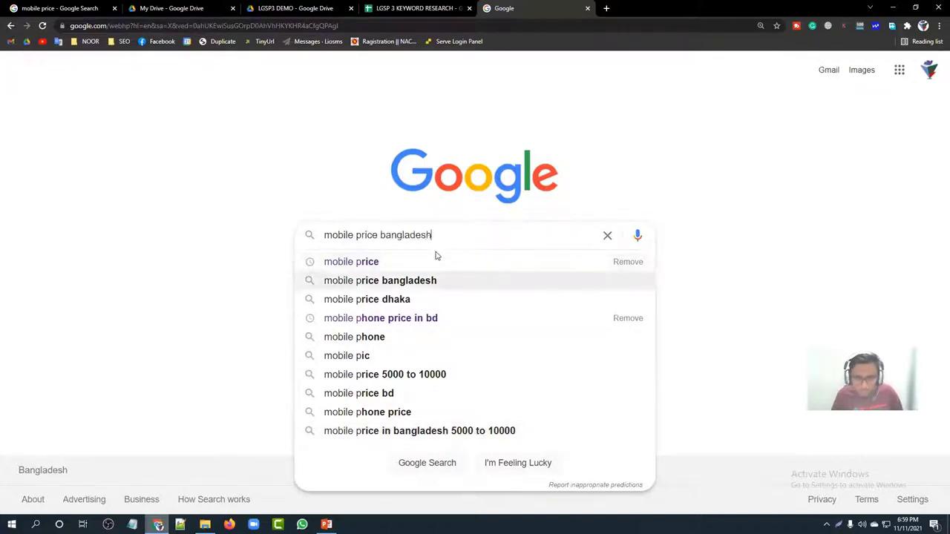
pyautogui.press('Up')
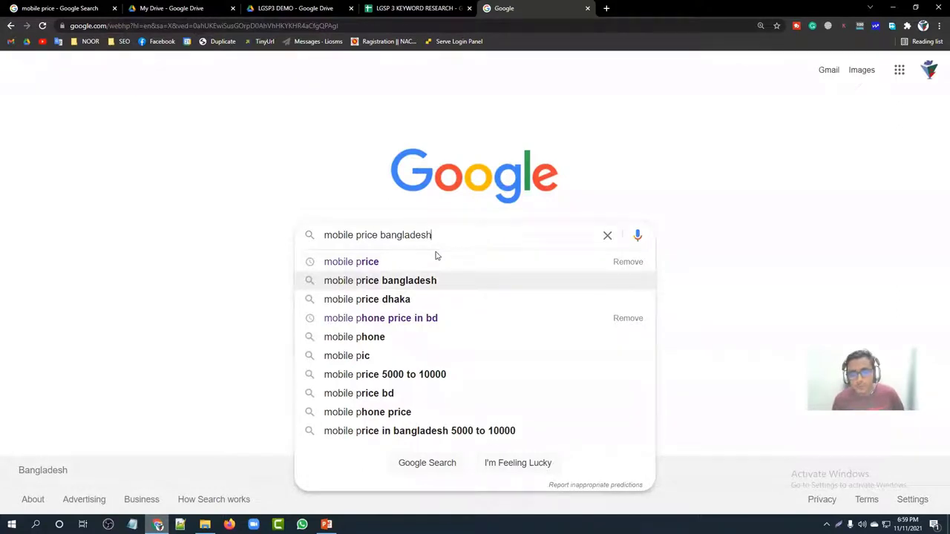
pyautogui.press('Down')
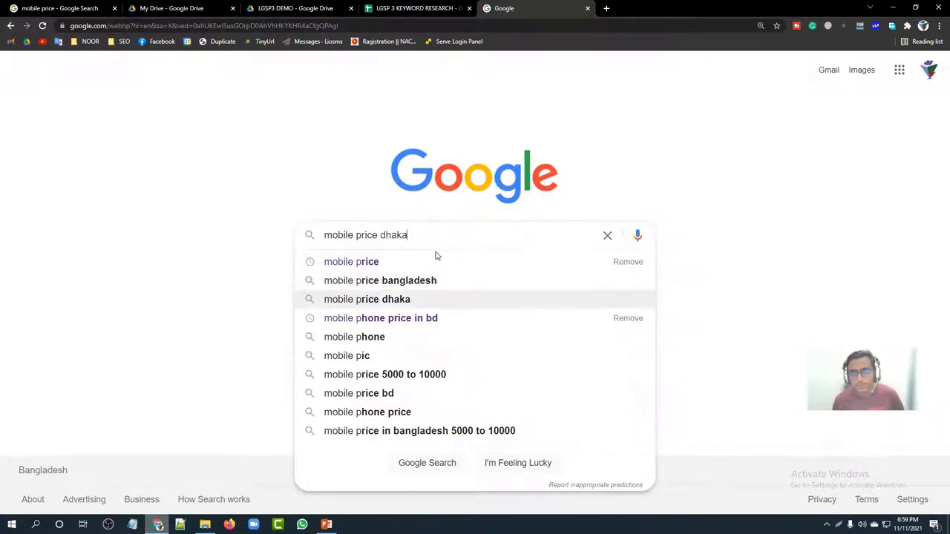
pyautogui.press('Down')
pyautogui.press('Down')
pyautogui.press('Down')
pyautogui.press('Down')
pyautogui.press('Down')
pyautogui.press('Down')
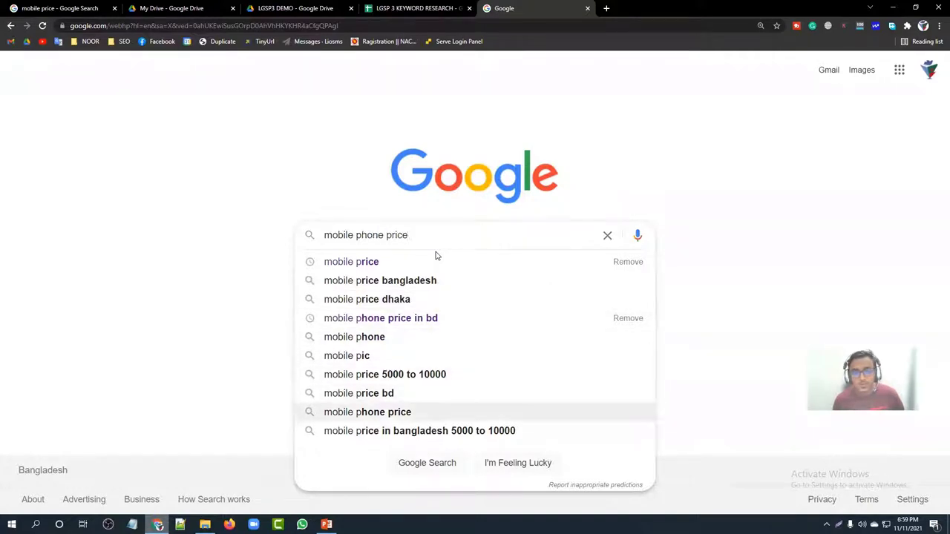
pyautogui.press('Down')
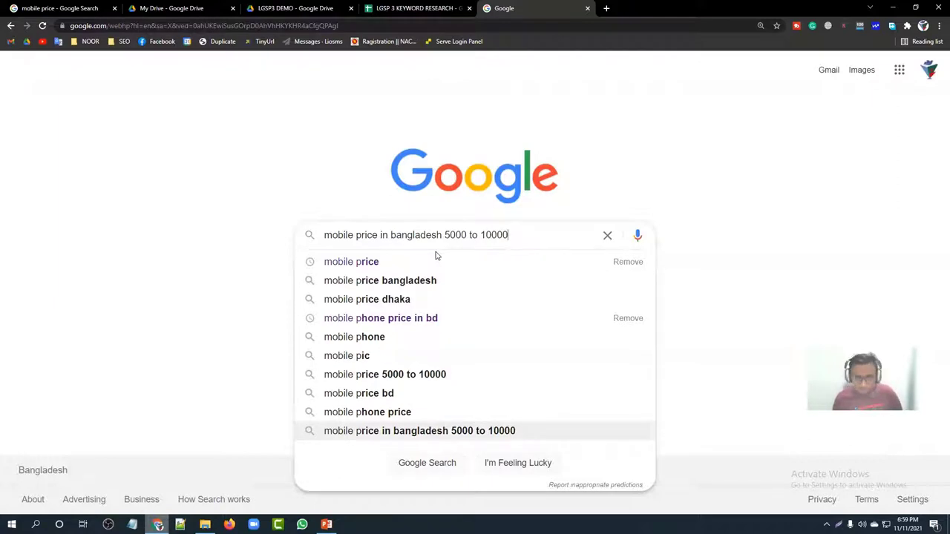
pyautogui.tripleClick(478, 234)
pyautogui.hotkey('ctrl', 'c')
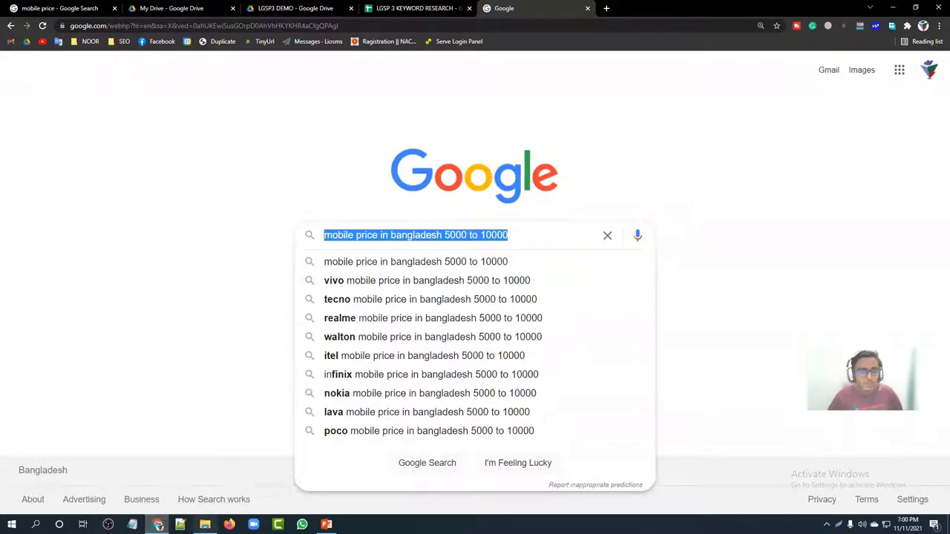
pyautogui.click(455, 9)
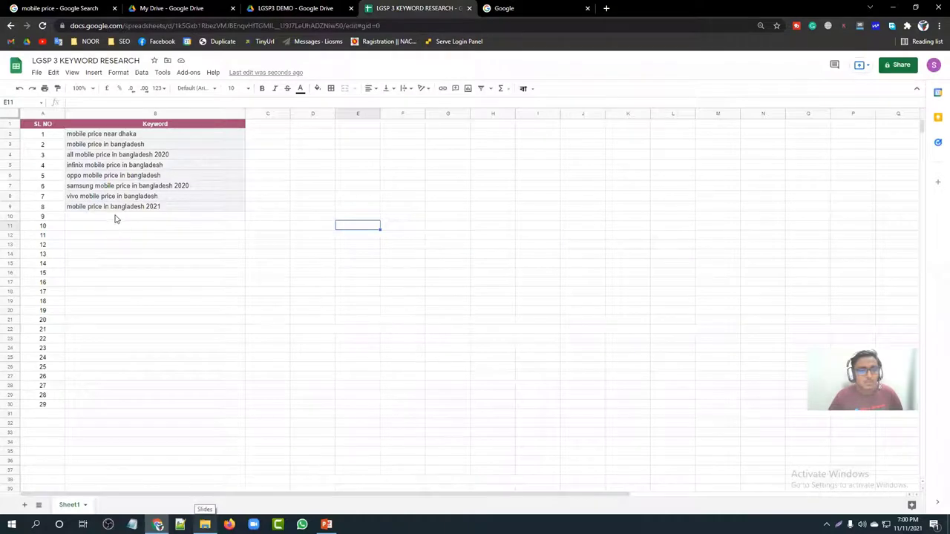
# Step: Paste 'mobile price in bangladesh 5000 to 10000' into cell B10
pyautogui.click(115, 216)
pyautogui.hotkey('ctrl', 'v')
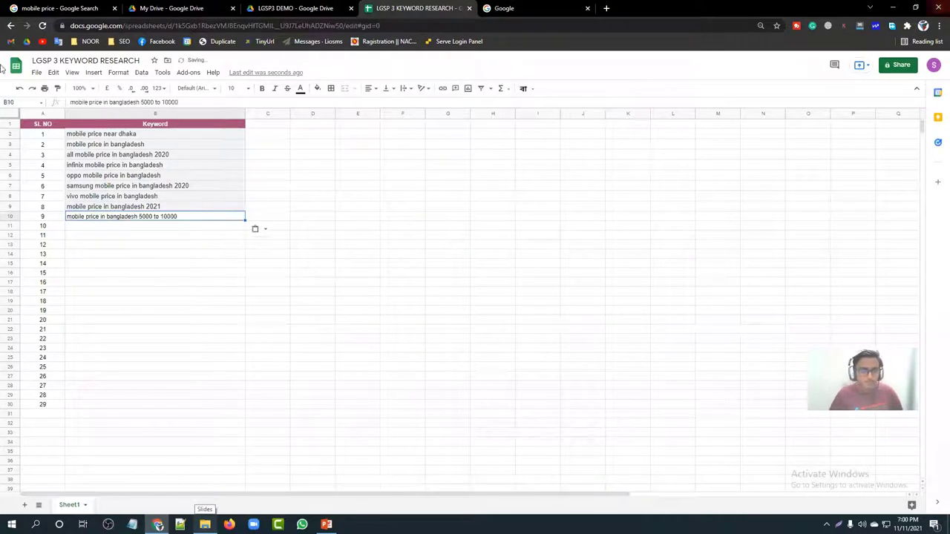
pyautogui.click(519, 8)
pyautogui.click(525, 234)
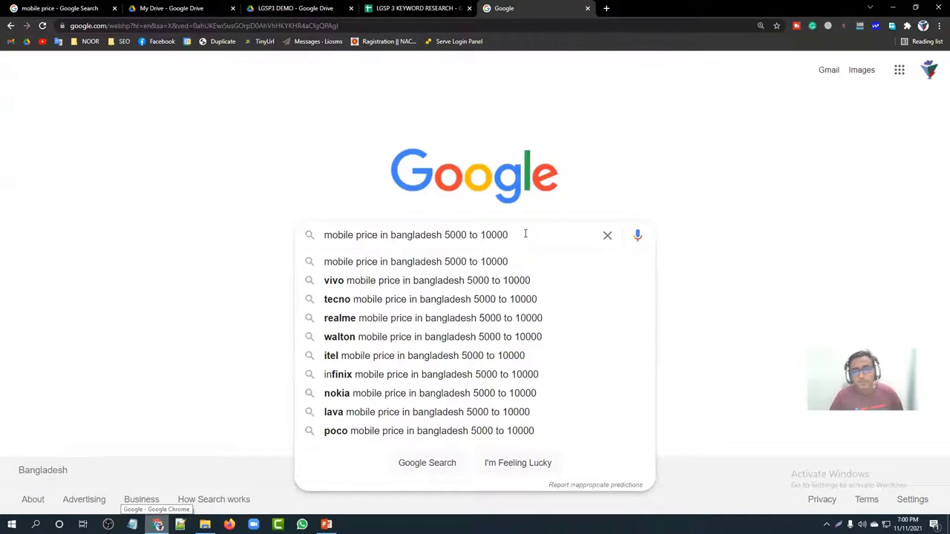
# Step: Choose the vivo variant from Google's suggestions and select its query text
pyautogui.press('Down')
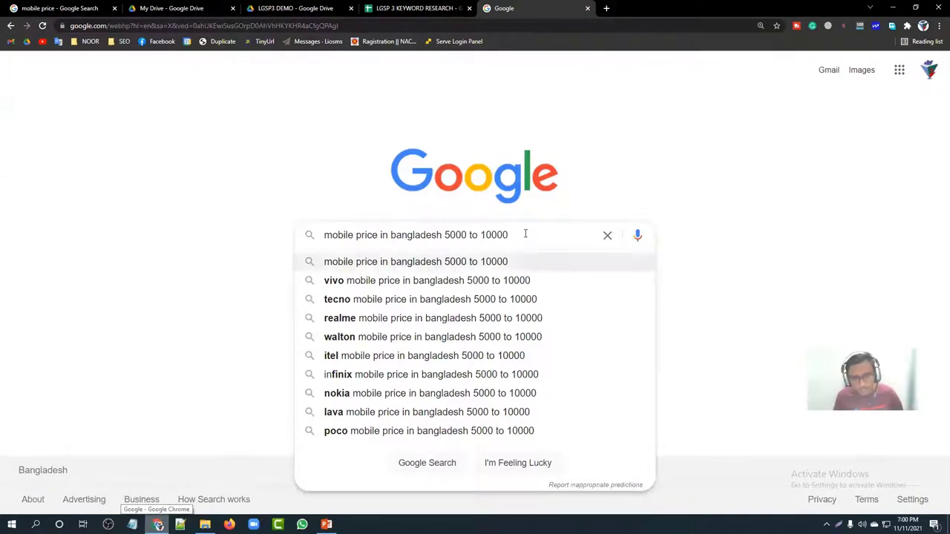
pyautogui.press('Down')
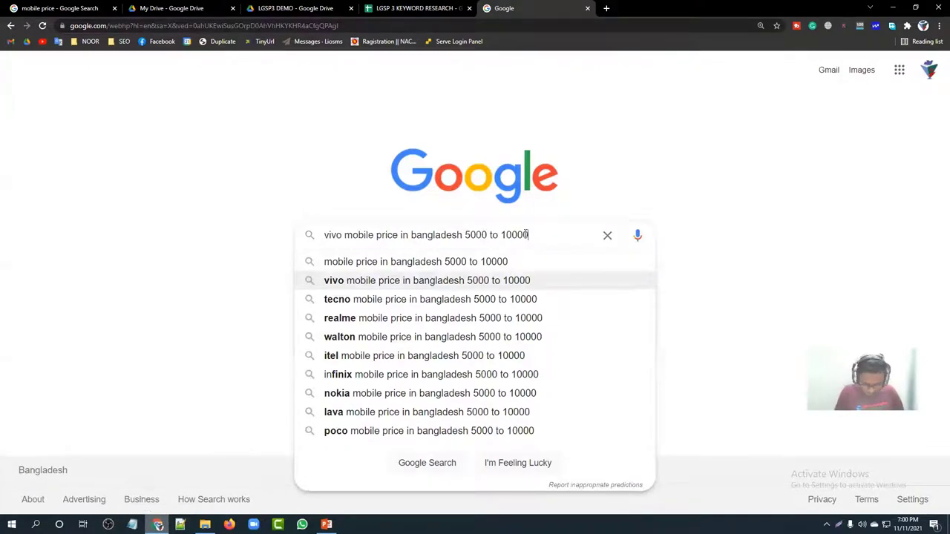
pyautogui.press('Up')
pyautogui.press('Down')
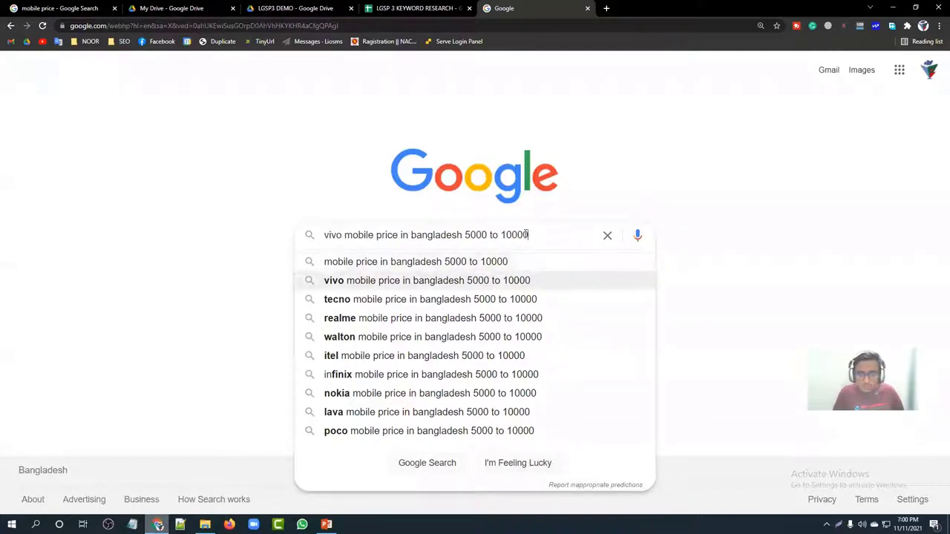
pyautogui.press('Right')
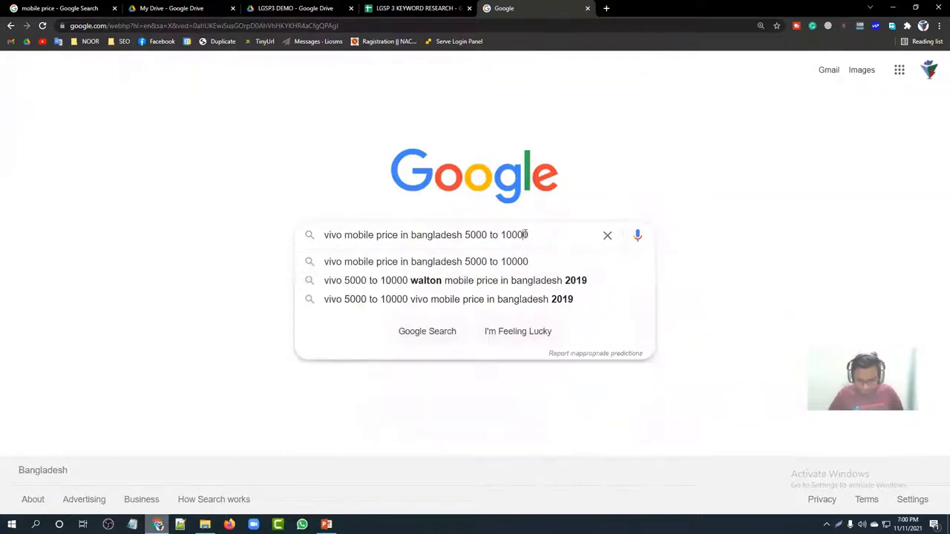
pyautogui.moveTo(544, 234); pyautogui.dragTo(206, 233)
pyautogui.hotkey('ctrl', 'c')
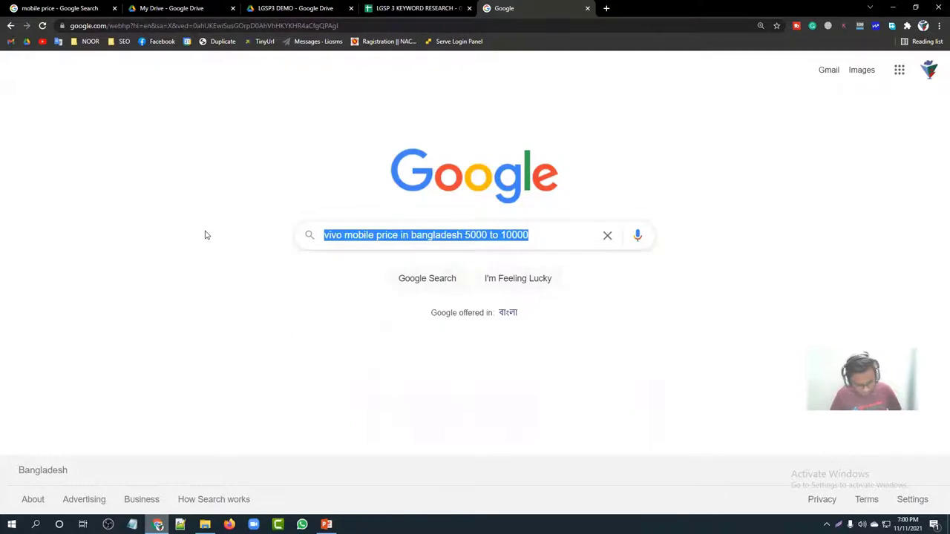
# Step: Paste 'vivo mobile price in bangladesh 5000 to 10000' into cell B11
pyautogui.click(417, 9)
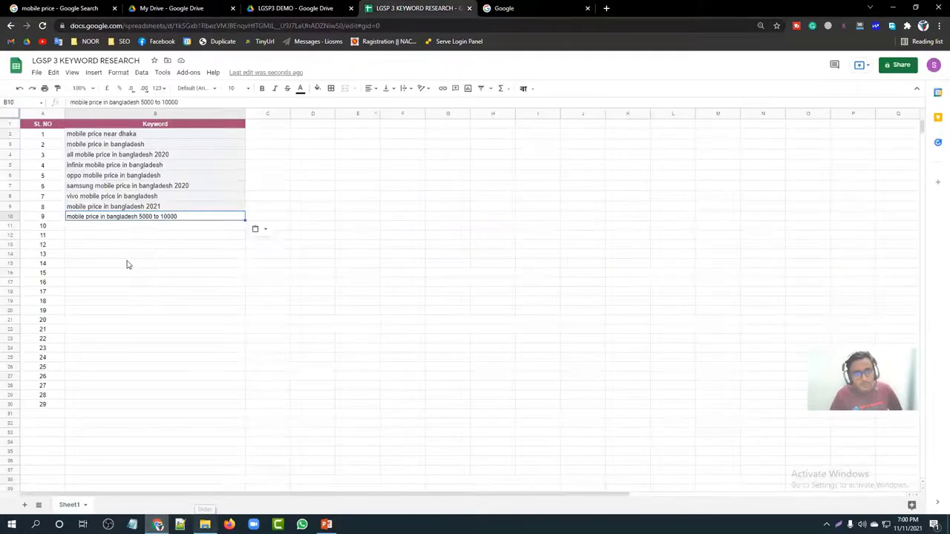
pyautogui.click(110, 227)
pyautogui.hotkey('ctrl', 'v')
pyautogui.click(163, 298)
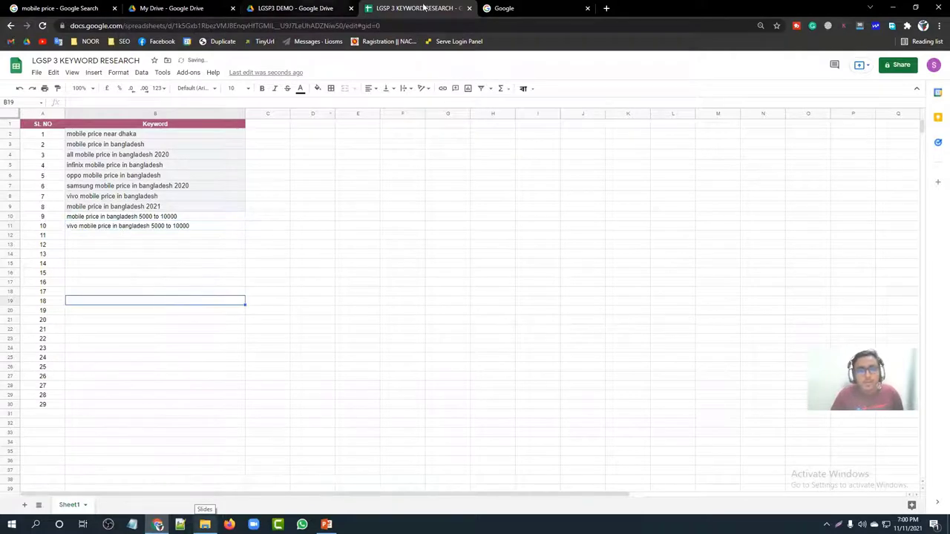
pyautogui.click(519, 9)
# Step: Trim the query to 'mobile price in bangladesh' by deleting the price range and 'vivo'
pyautogui.click(542, 226)
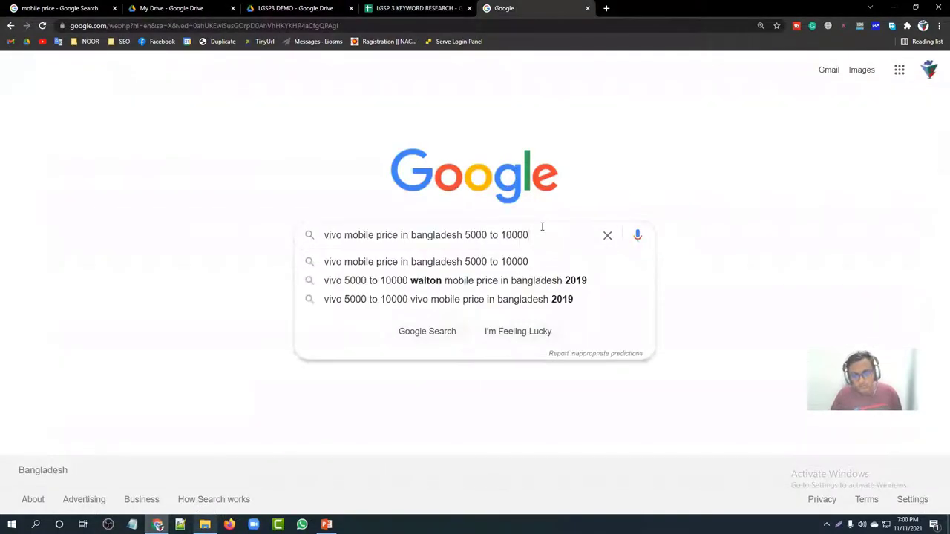
pyautogui.press('BackSpace')
pyautogui.press('BackSpace')
pyautogui.press('BackSpace')
pyautogui.press('BackSpace')
pyautogui.press('BackSpace')
pyautogui.press('BackSpace')
pyautogui.press('BackSpace')
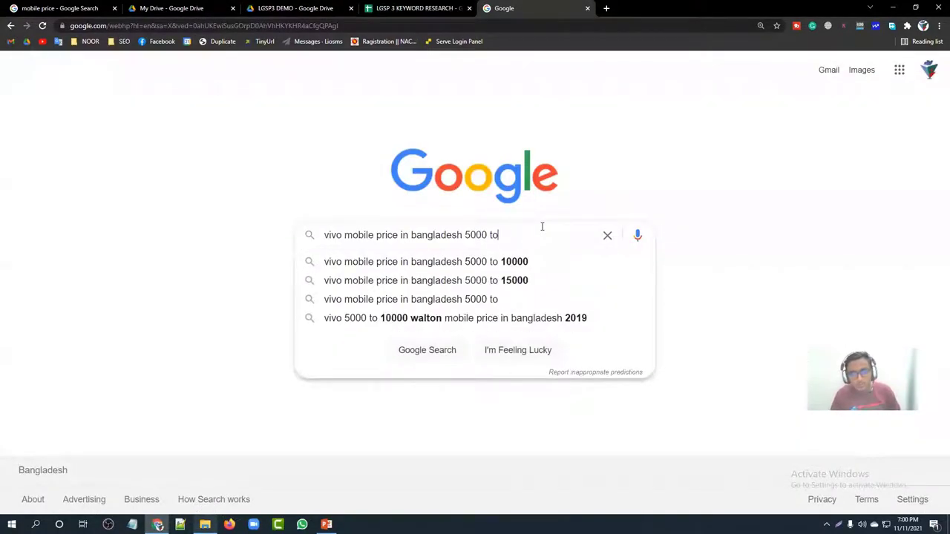
pyautogui.press('BackSpace')
pyautogui.press('BackSpace')
pyautogui.press('BackSpace')
pyautogui.press('BackSpace')
pyautogui.press('BackSpace')
pyautogui.press('BackSpace')
pyautogui.press('BackSpace')
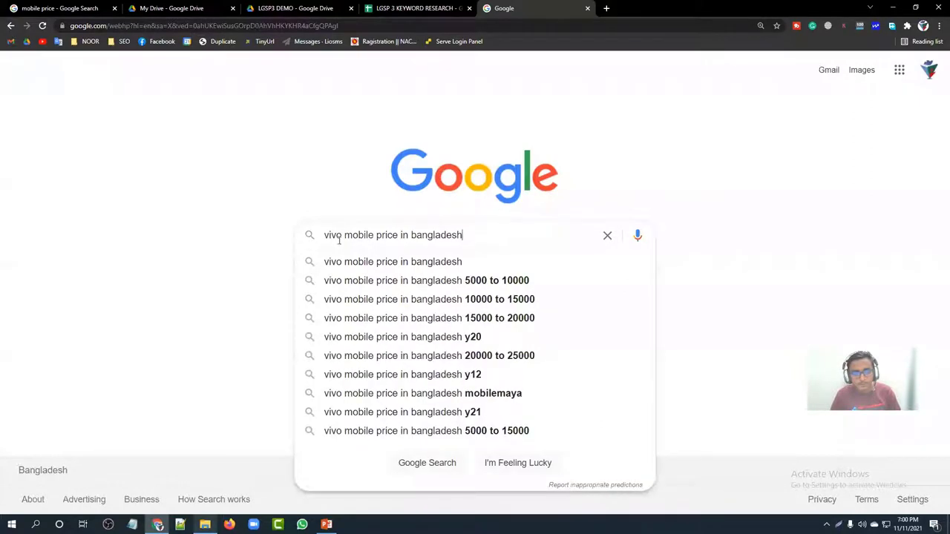
pyautogui.moveTo(344, 234); pyautogui.dragTo(282, 237)
pyautogui.press('BackSpace')
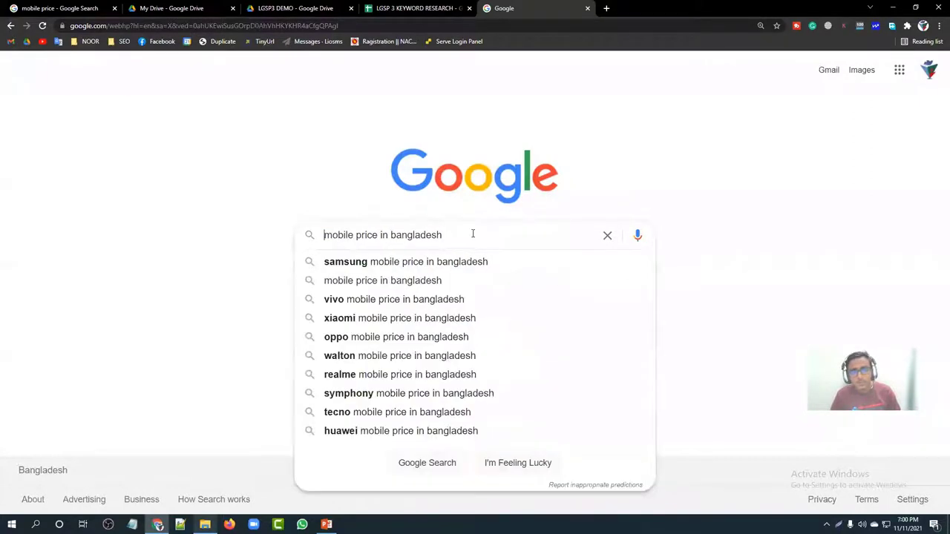
pyautogui.click(472, 234)
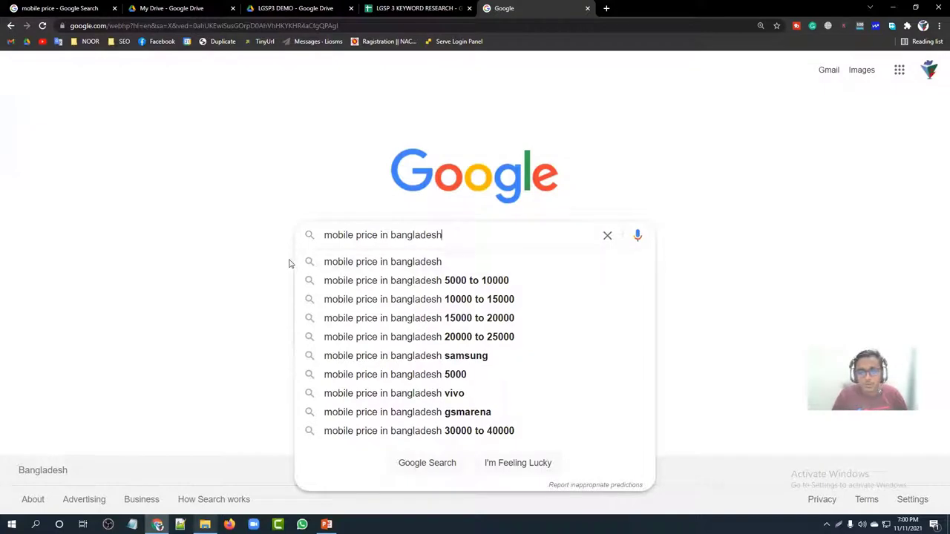
pyautogui.moveTo(295, 235); pyautogui.dragTo(344, 289)
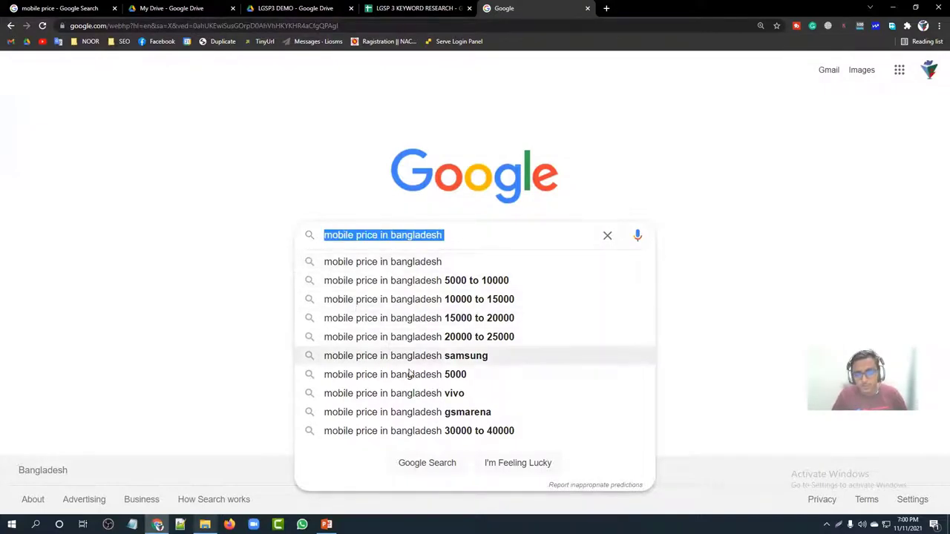
pyautogui.tripleClick(409, 233)
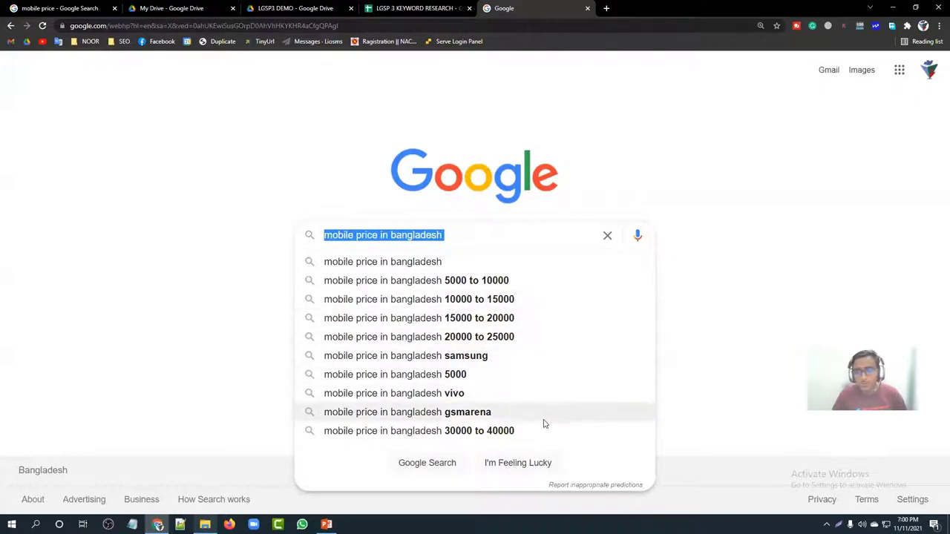
pyautogui.press('Escape')
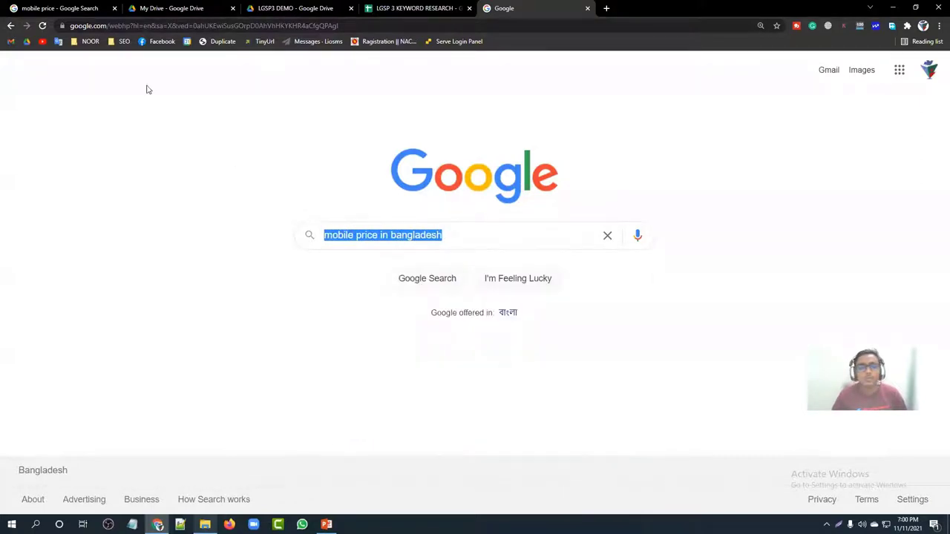
# Step: Revisit the earlier 'mobile price' results, then return to the Google homepage
pyautogui.click(10, 26)
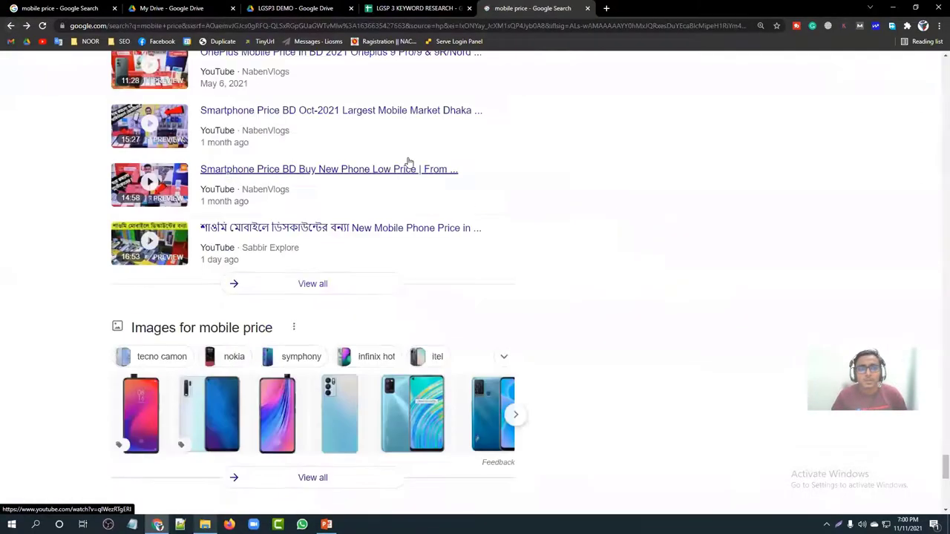
pyautogui.scroll(10, 466, 178)
pyautogui.scroll(-15, 458, 222)
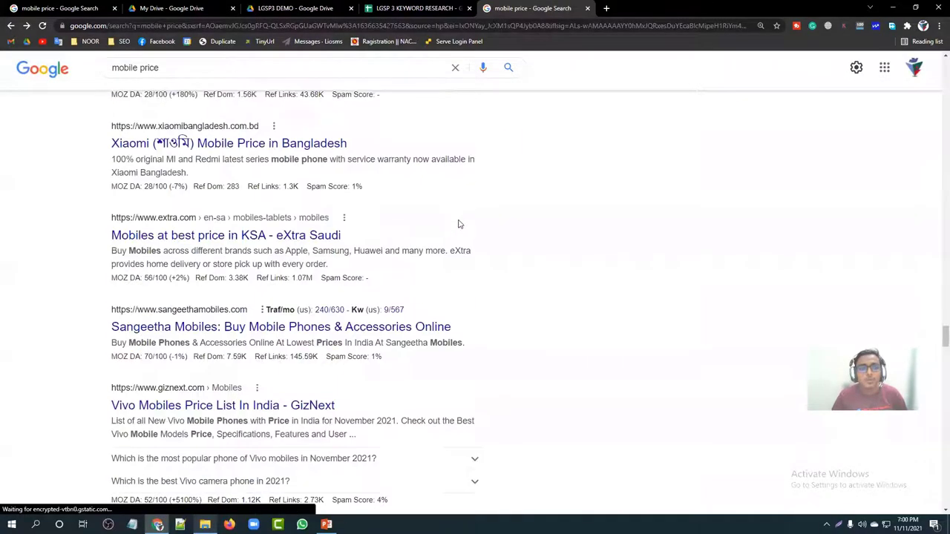
pyautogui.moveTo(943, 325); pyautogui.dragTo(937, 88)
pyautogui.scroll(5, 185, 139)
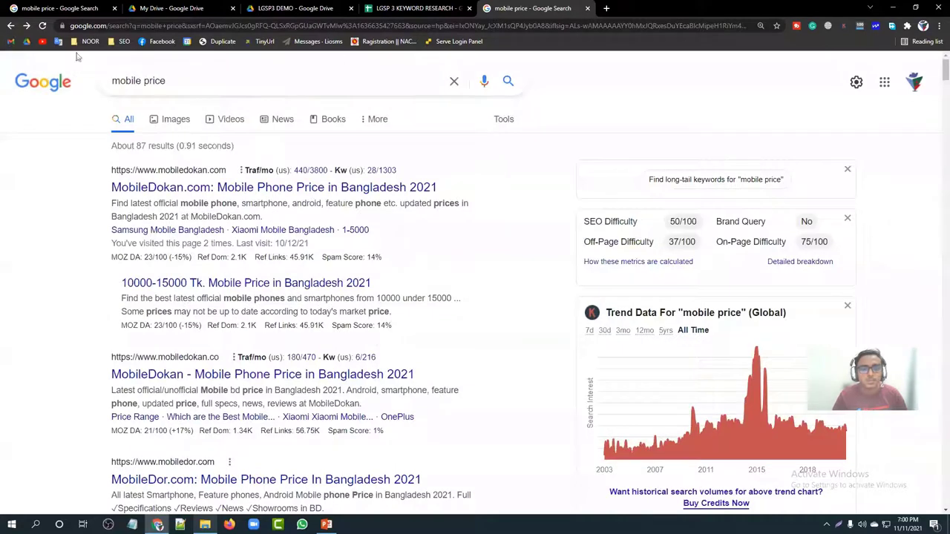
pyautogui.click(45, 82)
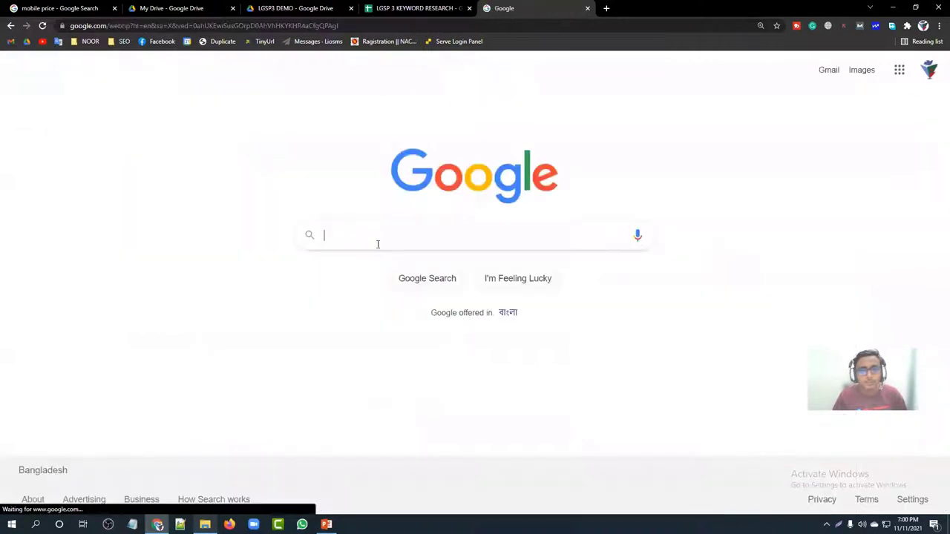
# Step: Recall the recent 'mobile price' search in the box and enlarge the page
pyautogui.click(349, 233)
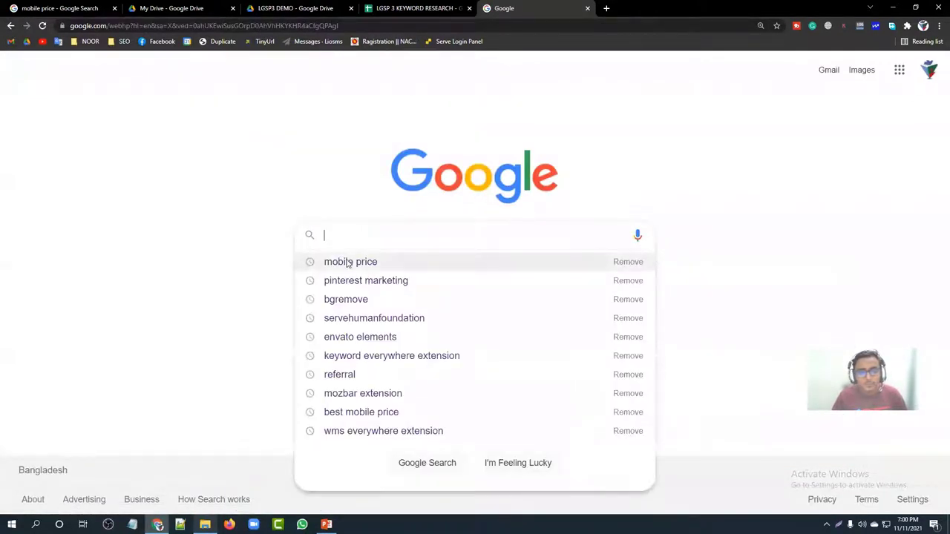
pyautogui.press('Down')
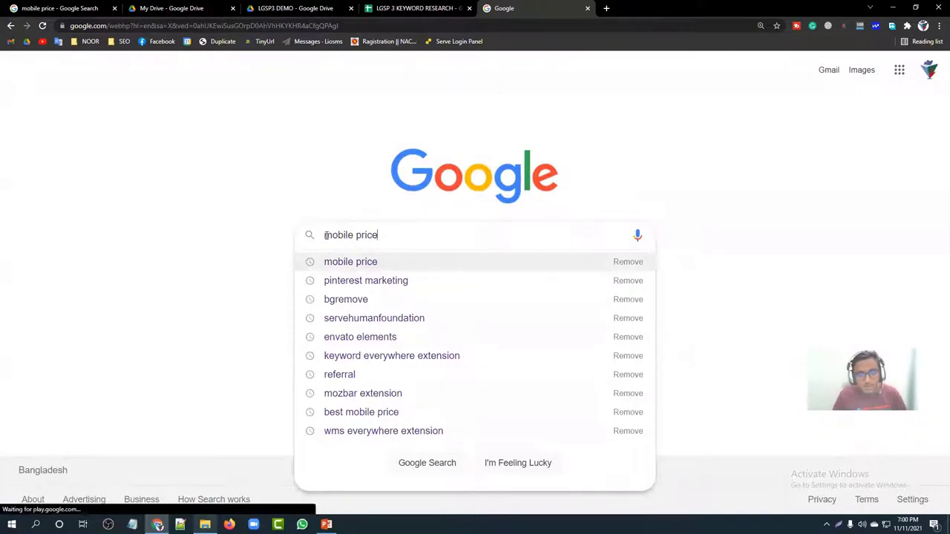
pyautogui.click(325, 235)
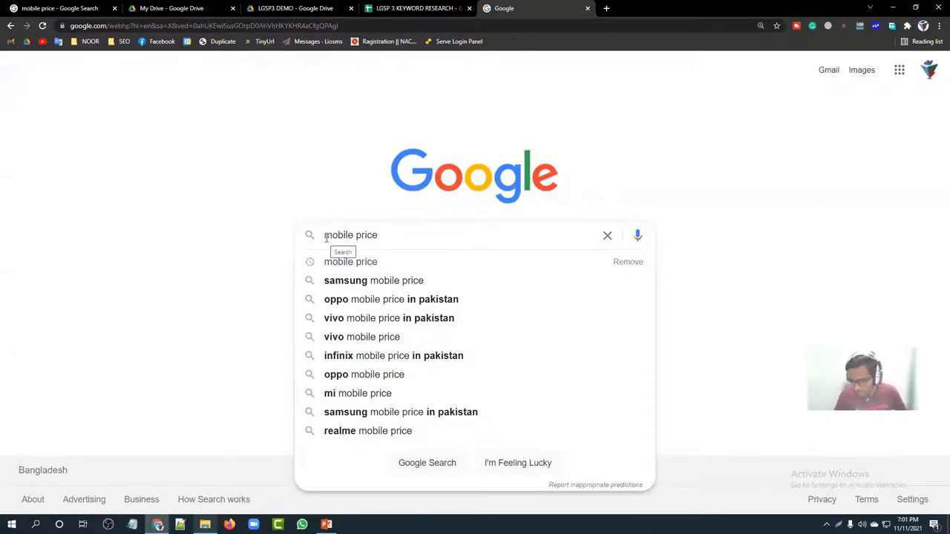
pyautogui.hotkey('ctrl', '+')
pyautogui.hotkey('ctrl', '+')
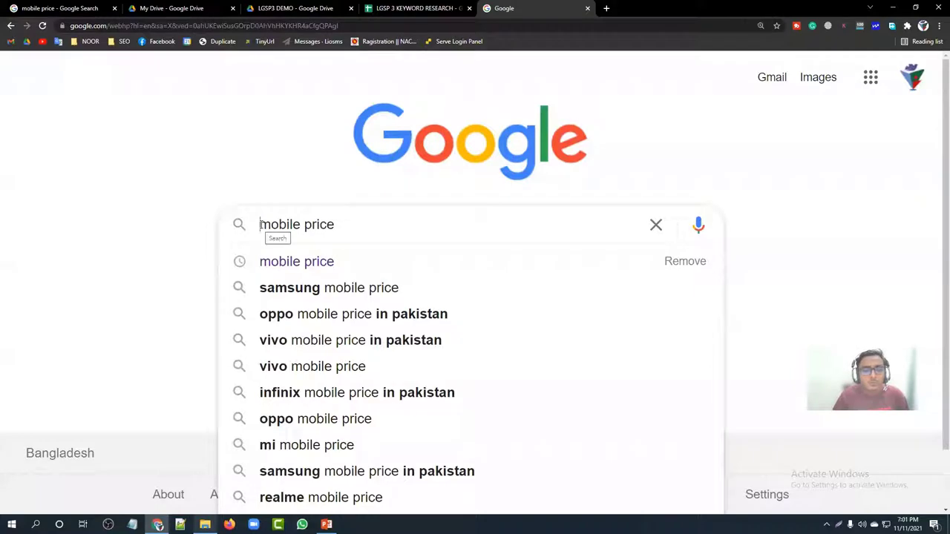
pyautogui.scroll(-1, 276, 405)
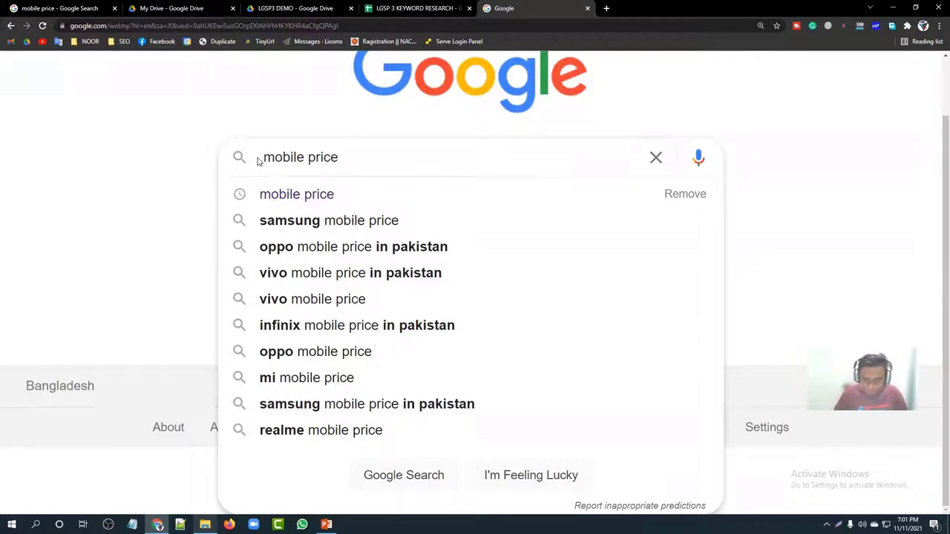
pyautogui.press('BackSpace')
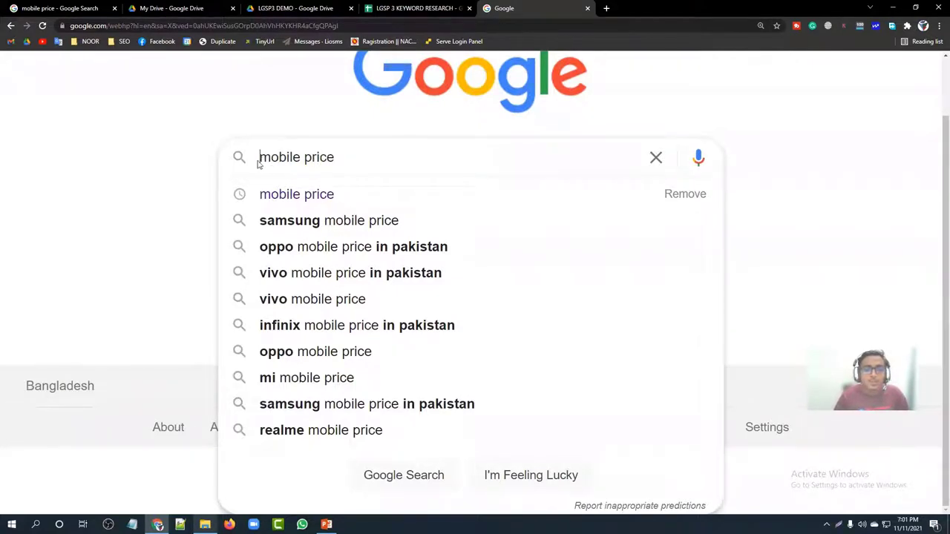
# Step: Try letters b, d, e, f after 'mobile price', then prefix the query with 'best'
pyautogui.click(335, 157)
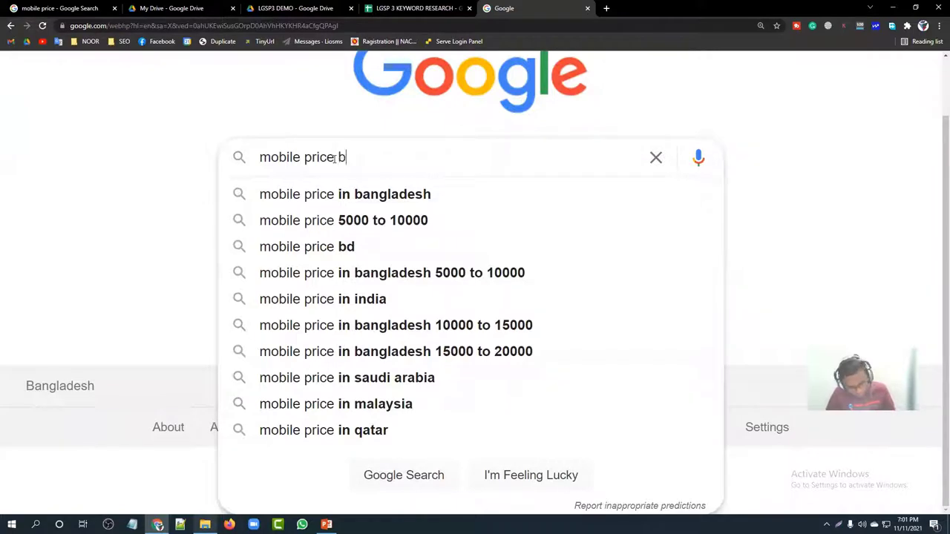
pyautogui.write('b')
pyautogui.press('BackSpace')
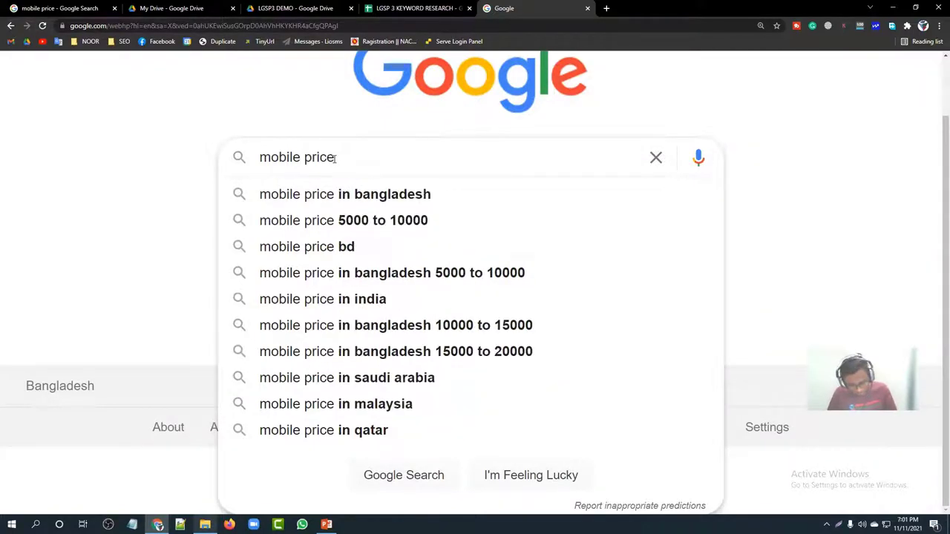
pyautogui.press('BackSpace')
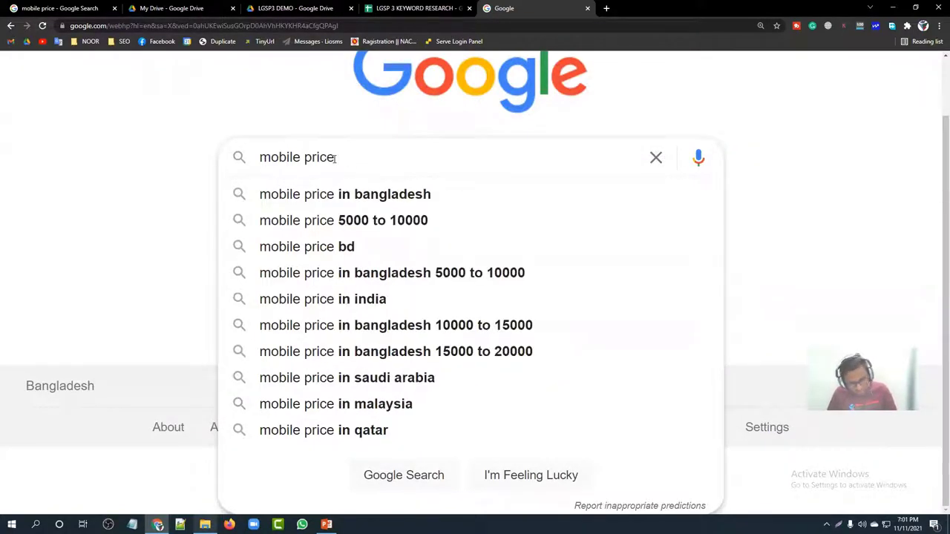
pyautogui.write('d')
pyautogui.press('BackSpace')
pyautogui.write('e')
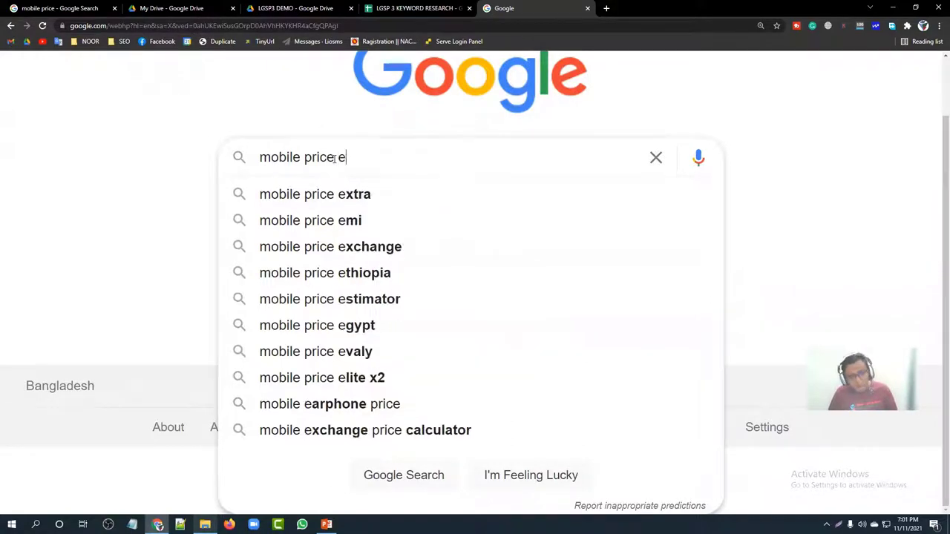
pyautogui.press('BackSpace')
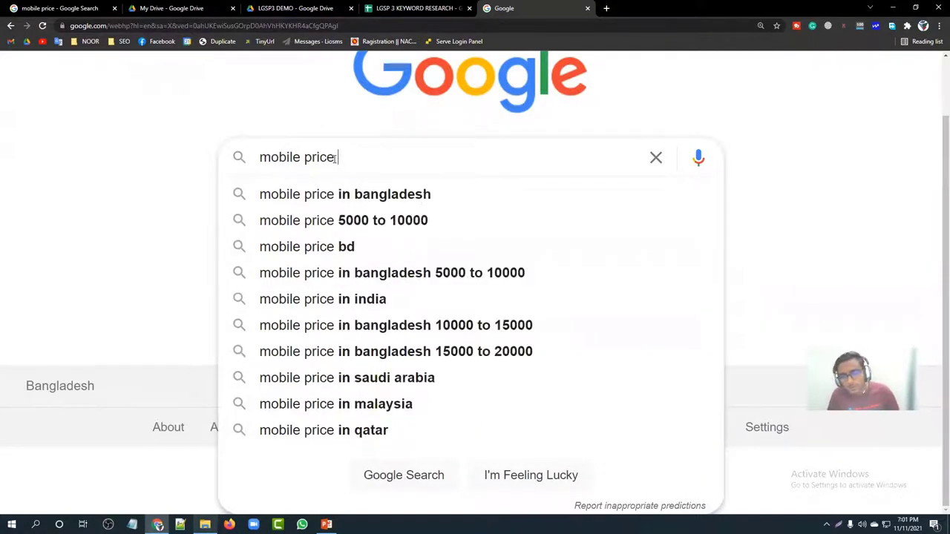
pyautogui.write('f')
pyautogui.press('BackSpace')
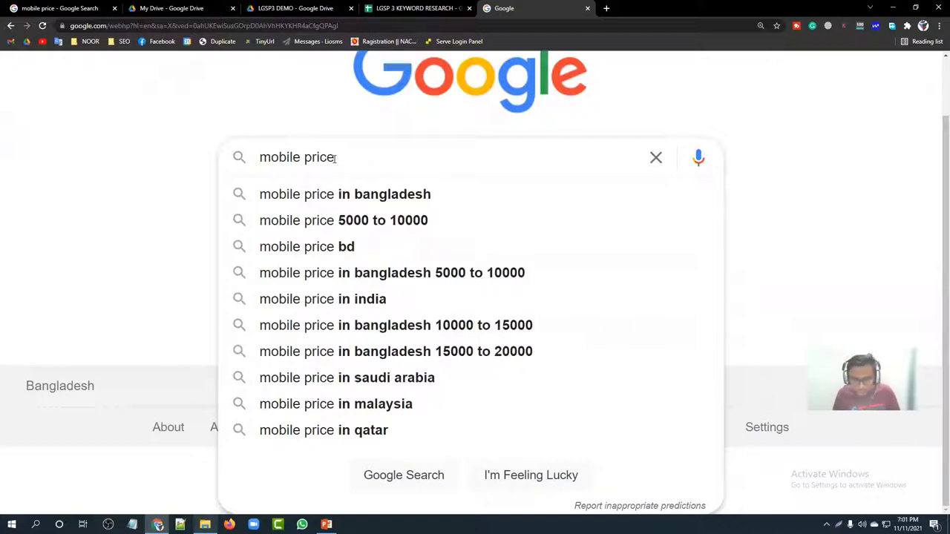
pyautogui.press('Home')
pyautogui.write('best')
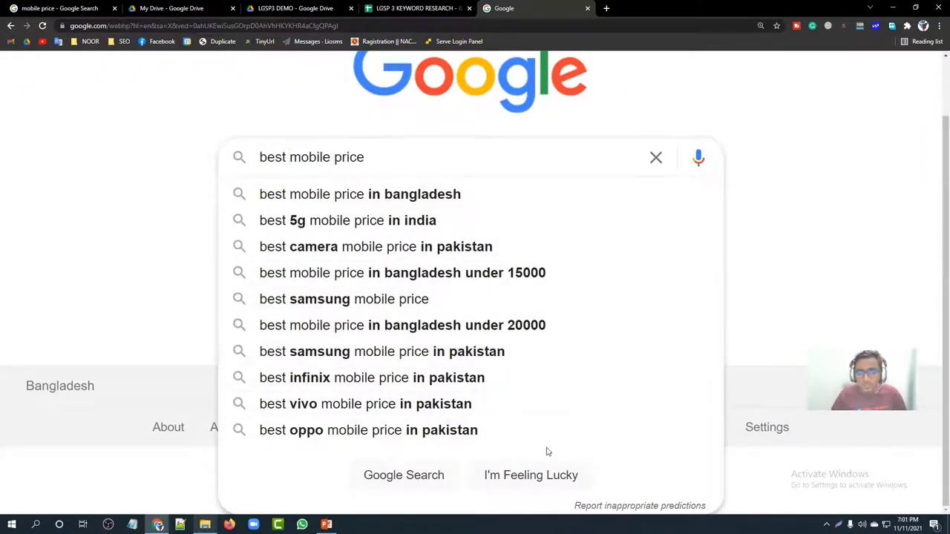
# Step: Check the empty Keyword cells in the sheet, then dismiss Google's autocomplete suggestions
pyautogui.click(373, 8)
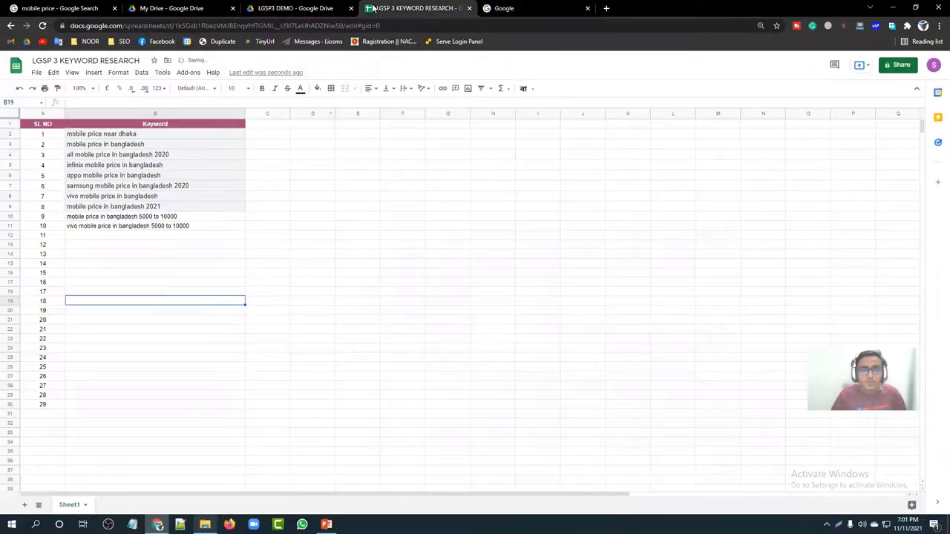
pyautogui.click(99, 236)
pyautogui.click(107, 244)
pyautogui.click(116, 283)
pyautogui.click(123, 339)
pyautogui.click(540, 7)
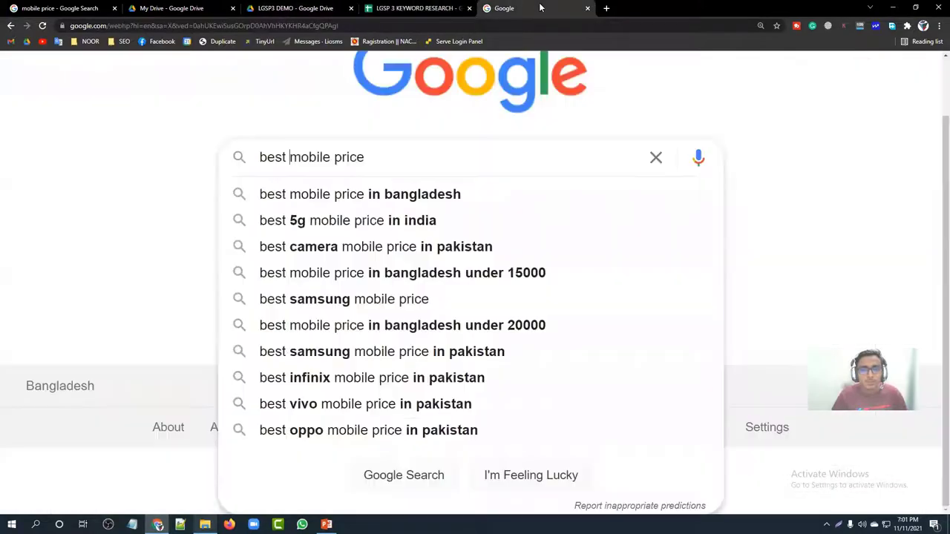
pyautogui.click(241, 129)
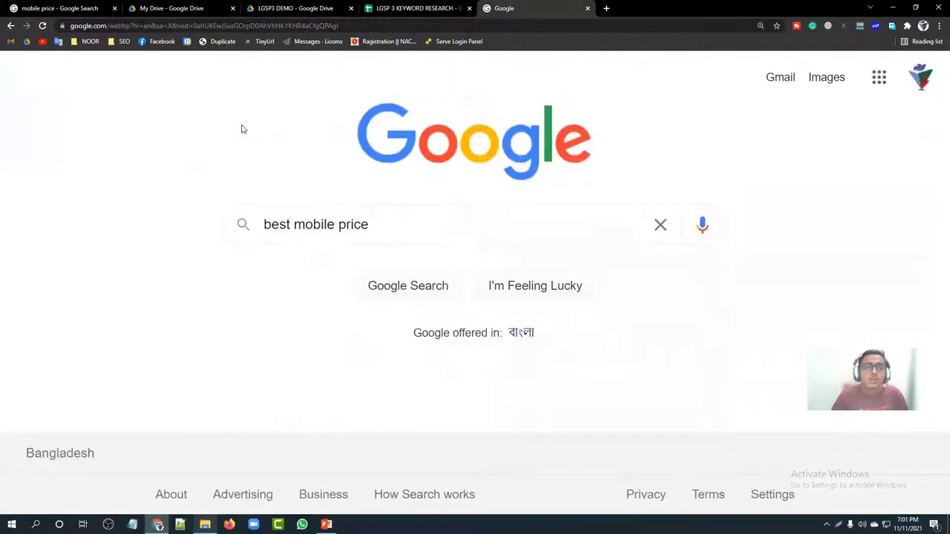
# Step: Copy the 29 long-tail keywords from the 'mobile price' results panel
pyautogui.click(83, 7)
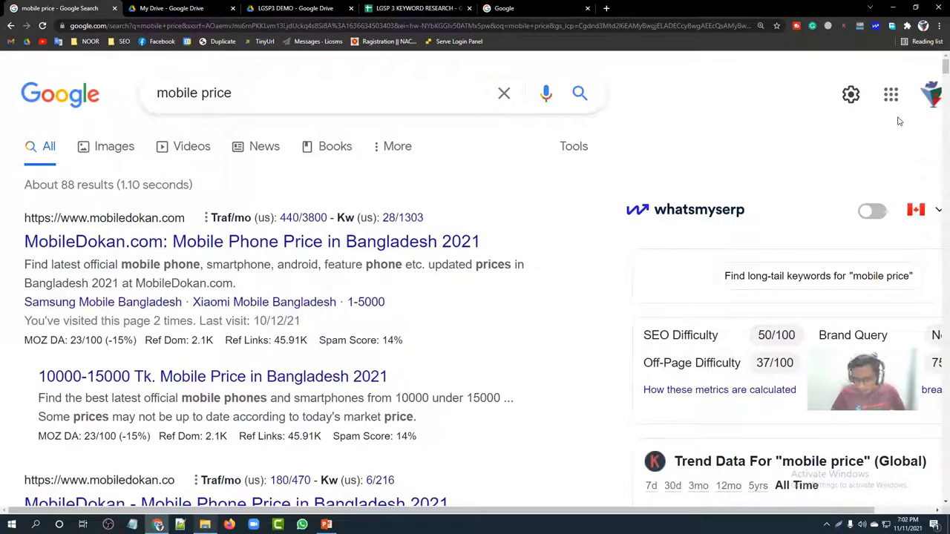
pyautogui.hotkey('ctrl', '0')
pyautogui.scroll(-5, 531, 304)
pyautogui.scroll(-6, 531, 305)
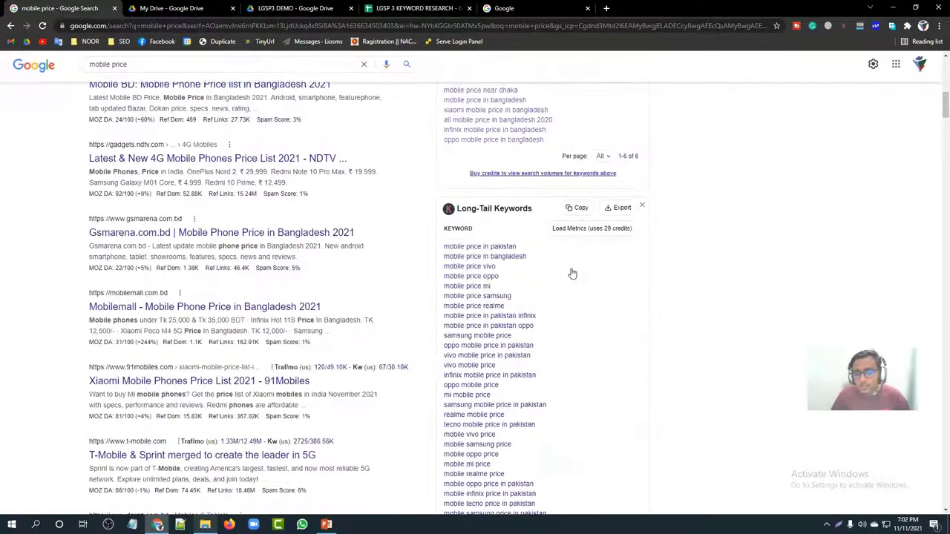
pyautogui.scroll(-2, 571, 274)
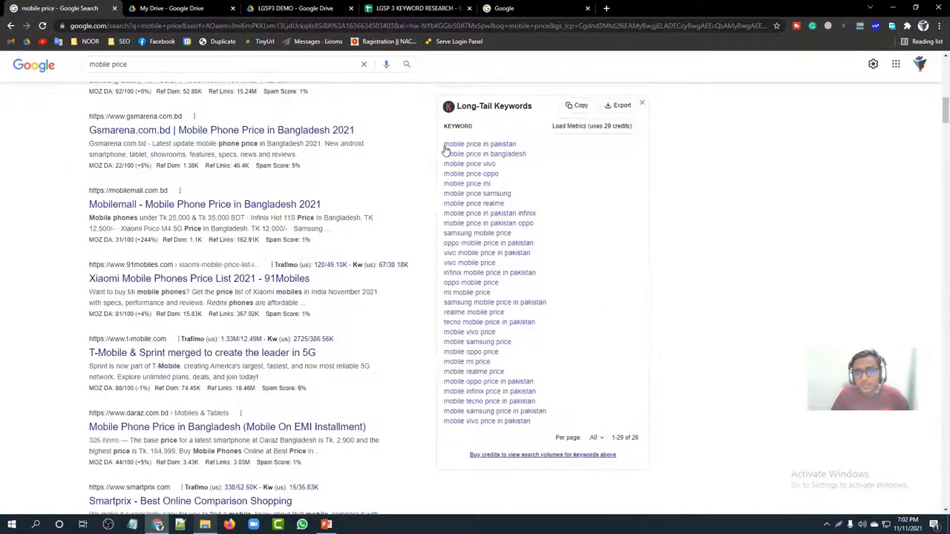
pyautogui.moveTo(443, 136); pyautogui.dragTo(776, 186)
pyautogui.click(776, 186)
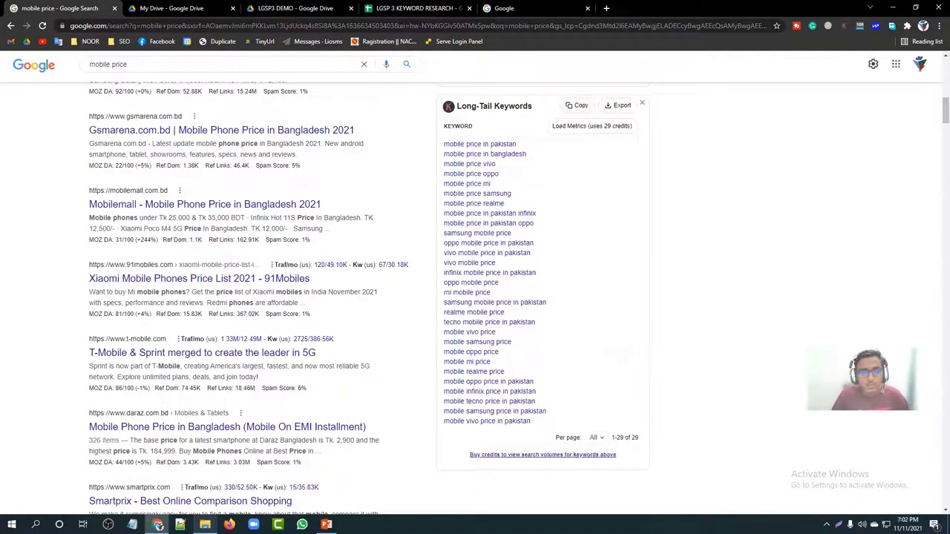
# Step: Clear the ten old keywords from B2:B11
pyautogui.click(376, 8)
pyautogui.moveTo(146, 136); pyautogui.dragTo(153, 230)
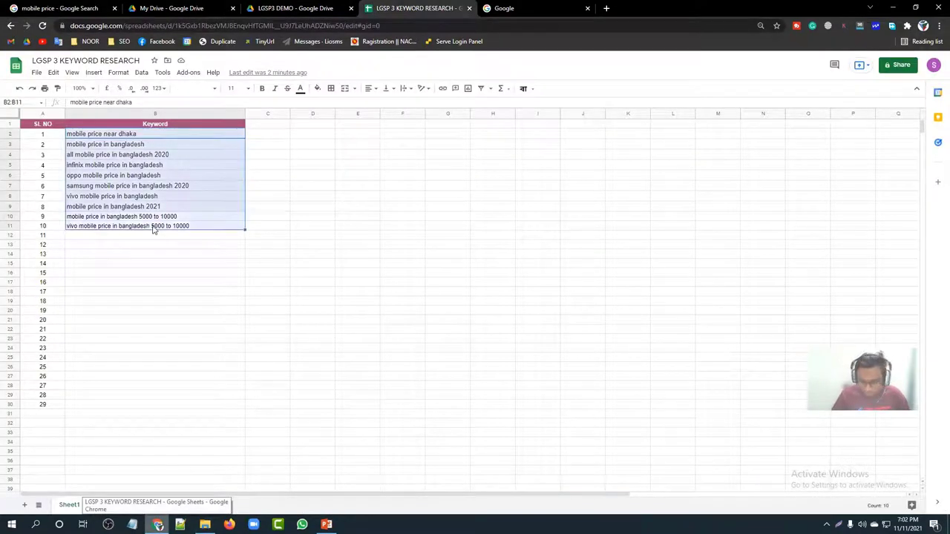
pyautogui.press('Delete')
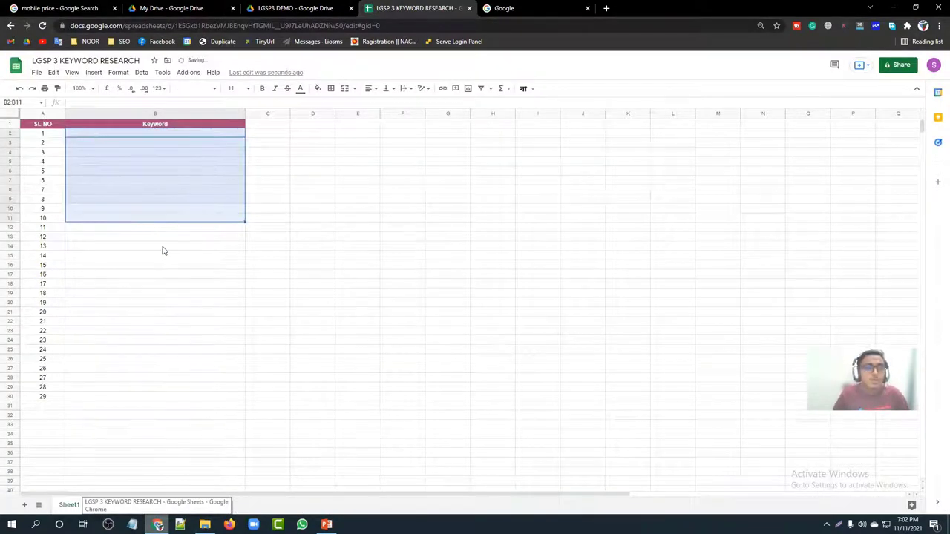
# Step: Paste the long-tail keywords into column B and replace B2 with 'Mobile'
pyautogui.click(161, 247)
pyautogui.click(128, 136)
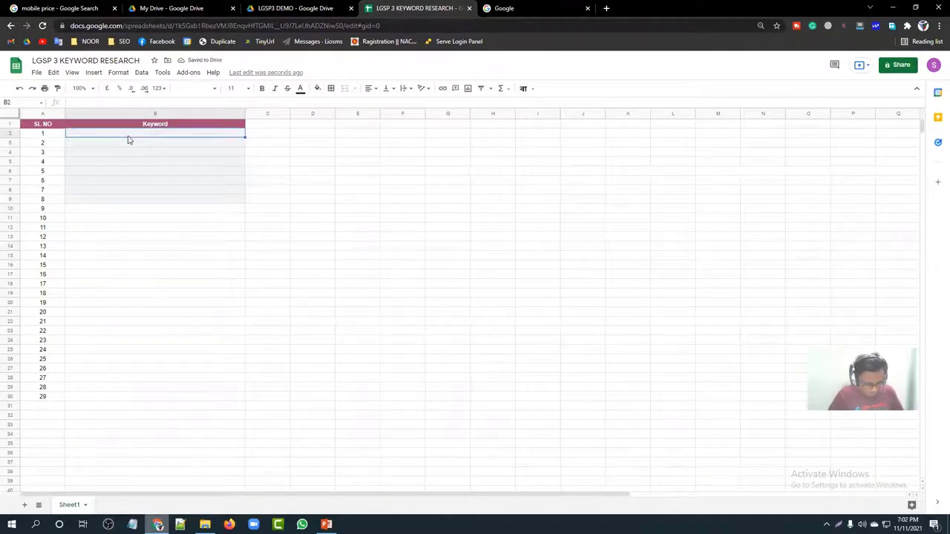
pyautogui.write('Keyword mobile price in pakistan mobile price in bangladesh mobile price vivo mobile price oppo mobile price mi mobile price samsung mobile price realme mobile price in pakistan infinix mobile price in pakistan oppo samsung mobile price oppo mobile price in pakistan vivo mobile price in pakistan vivo mobile price infinix mobile price in pakistan oppo mobile price mi mobile price samsung mobile price in pakistan realme mobile price tecno mobile price in pakistan mobile vivo price mobile samsung price mobile oppo price mobile mi price mobile realme price mobile oppo price in pakistan mobile infinix price in pakistan mobile tecno price in pakistan mobile samsung price in pakistan mobile vivo price in pakistan')
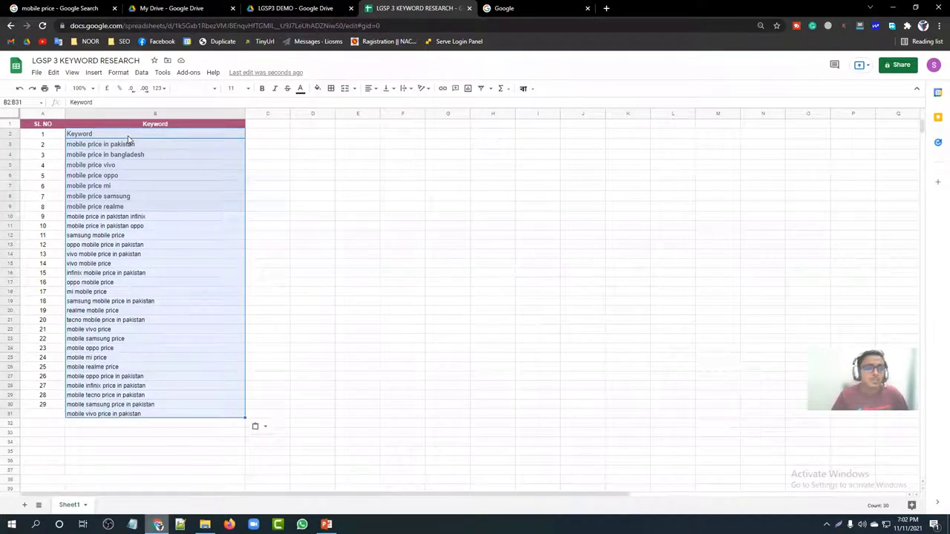
pyautogui.click(128, 138)
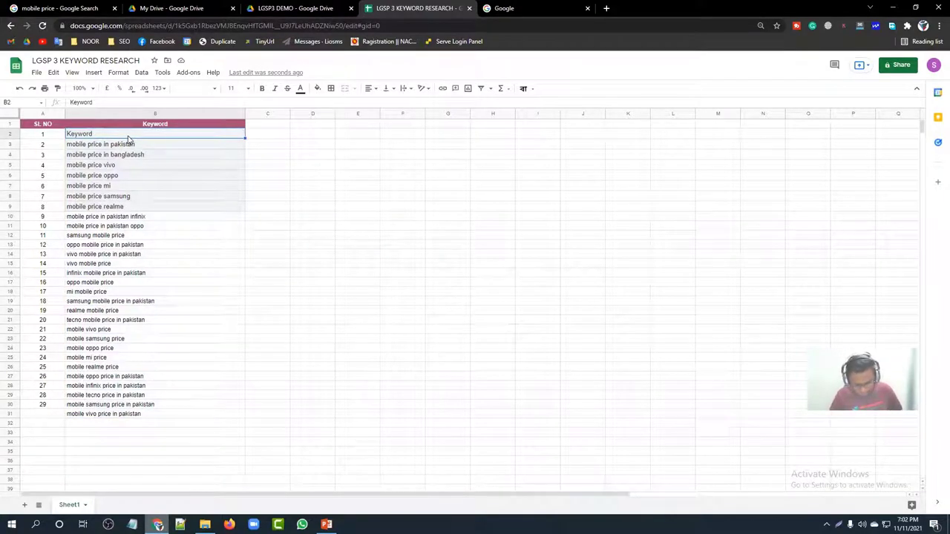
pyautogui.press('Delete')
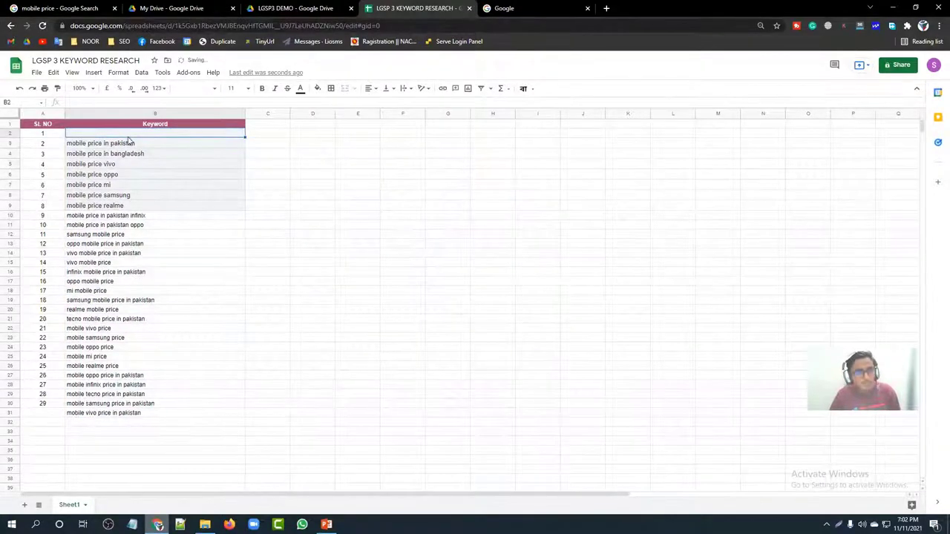
pyautogui.click(250, 218)
pyautogui.click(117, 139)
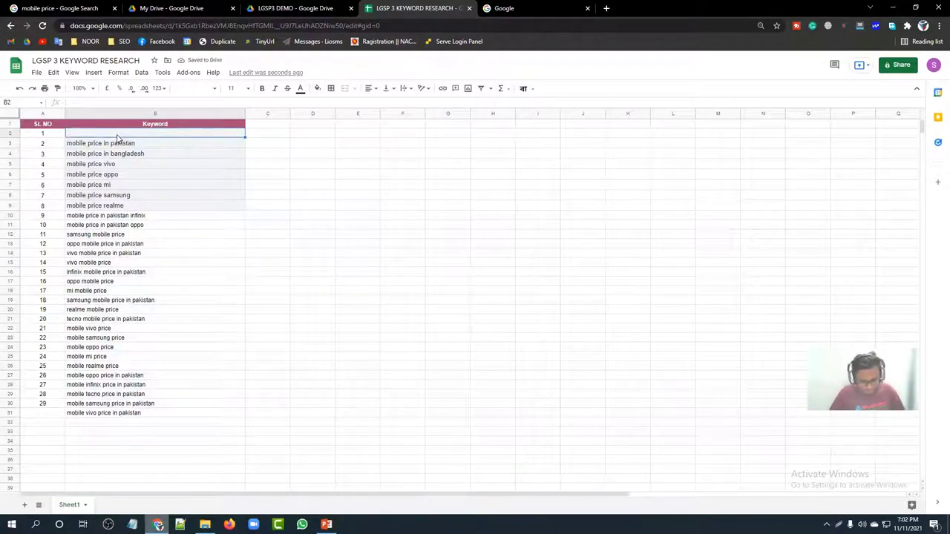
pyautogui.write('Mobile')
pyautogui.click(236, 283)
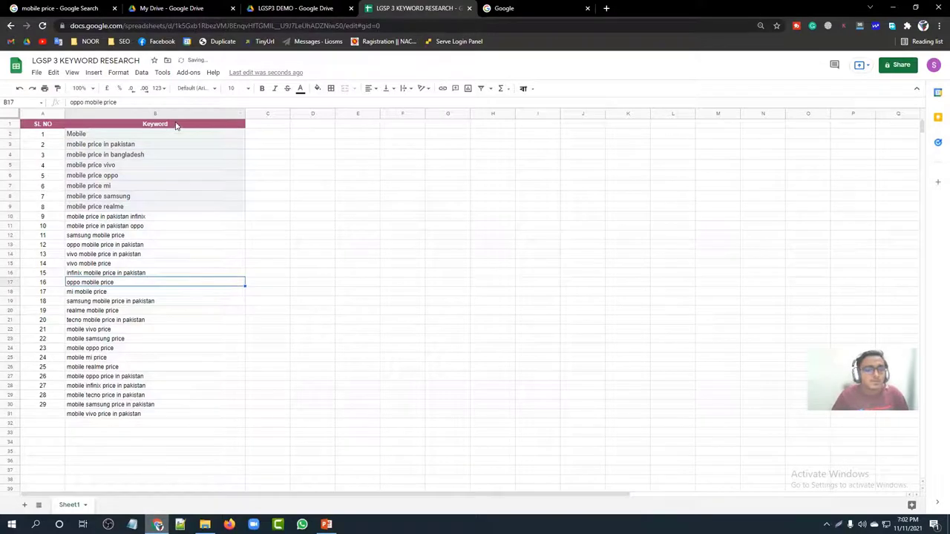
# Step: Reset the fill colour of B2:B9 to none
pyautogui.moveTo(177, 139); pyautogui.dragTo(182, 206)
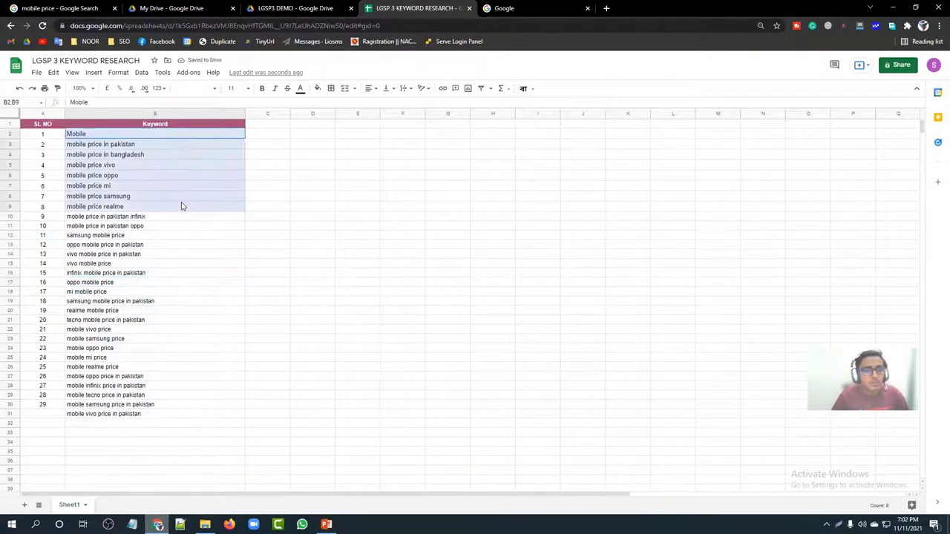
pyautogui.click(316, 89)
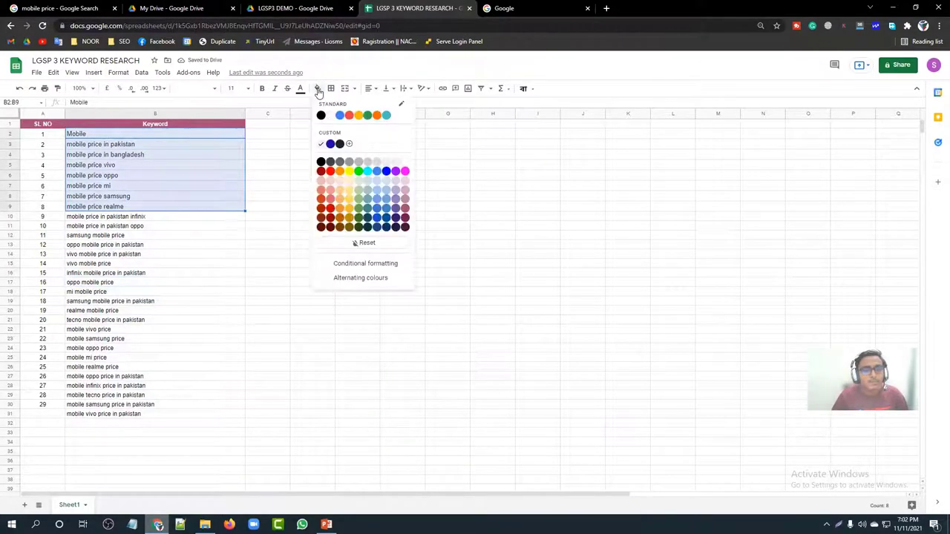
pyautogui.click(352, 245)
pyautogui.click(288, 245)
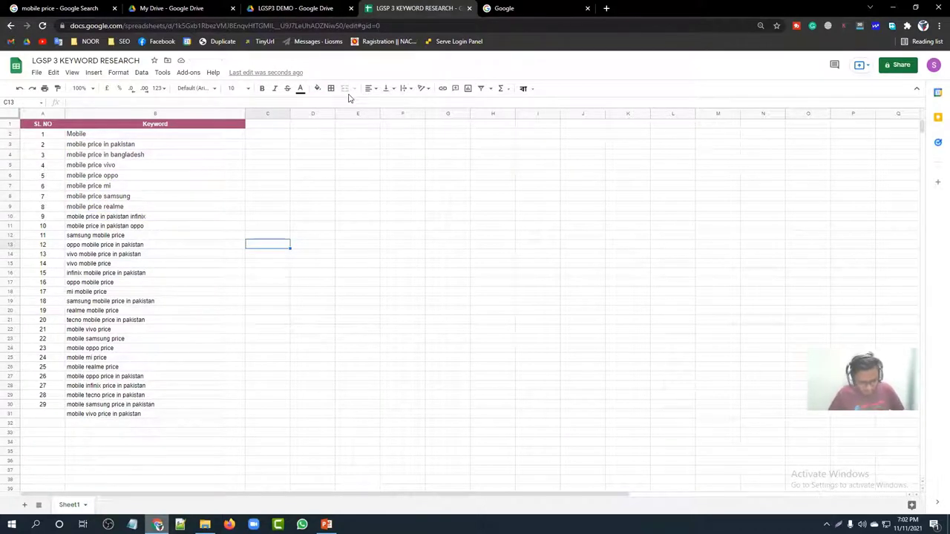
pyautogui.click(300, 74)
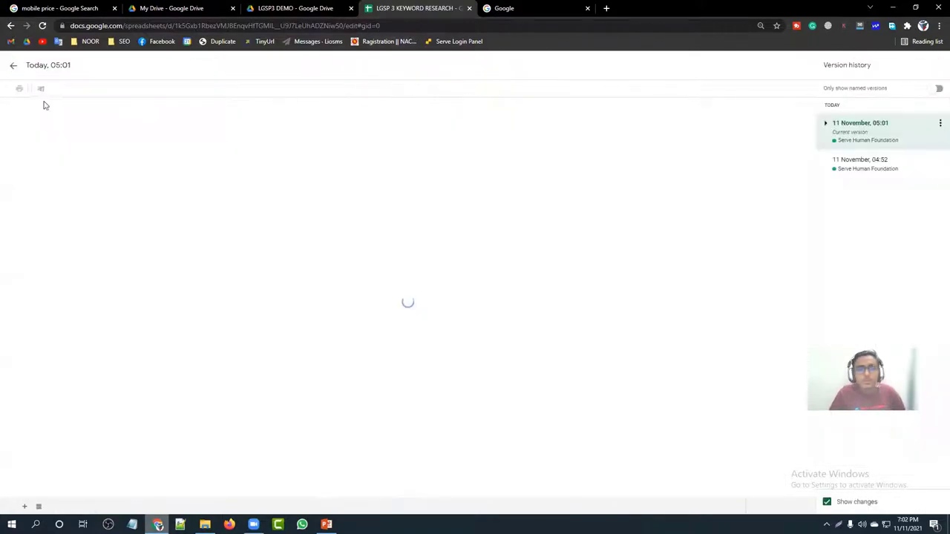
pyautogui.click(12, 68)
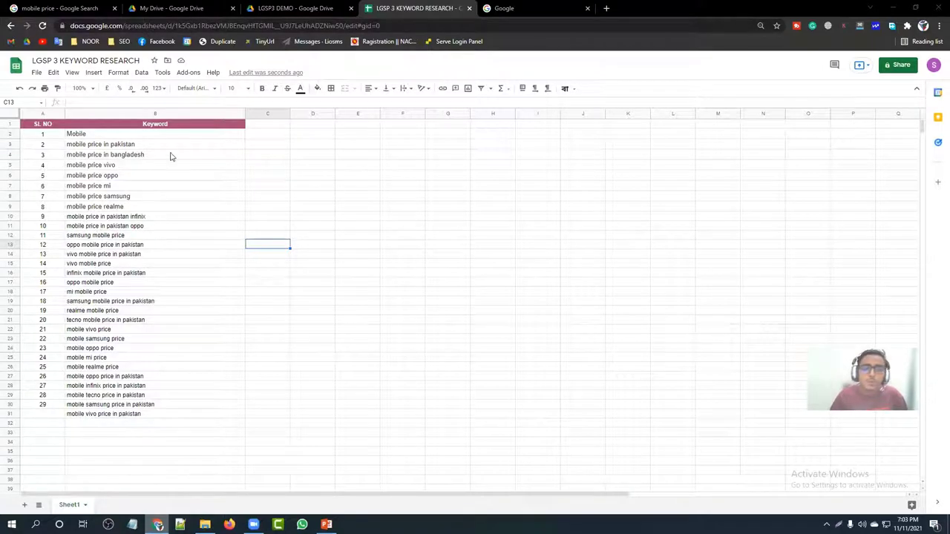
pyautogui.moveTo(174, 135); pyautogui.dragTo(174, 416)
pyautogui.click(274, 291)
pyautogui.click(266, 127)
pyautogui.click(316, 125)
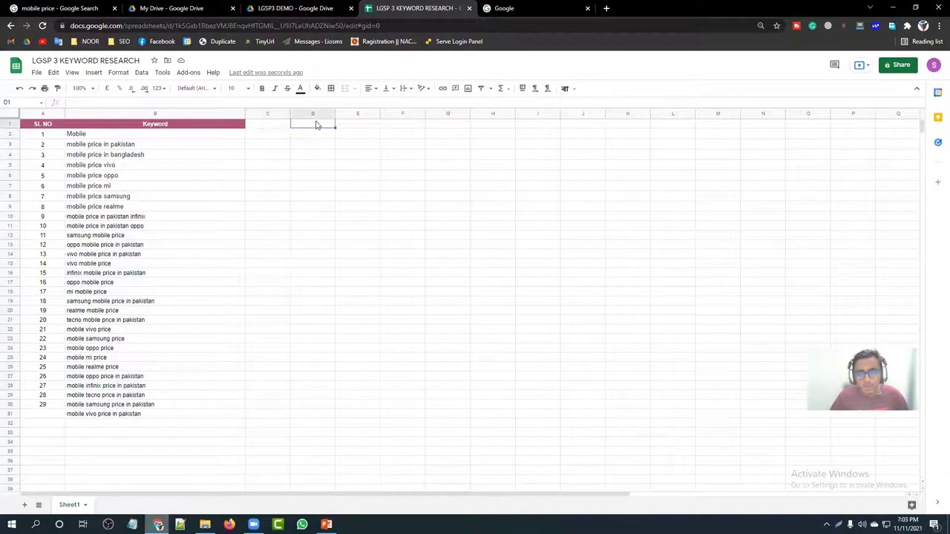
pyautogui.click(354, 126)
pyautogui.click(415, 126)
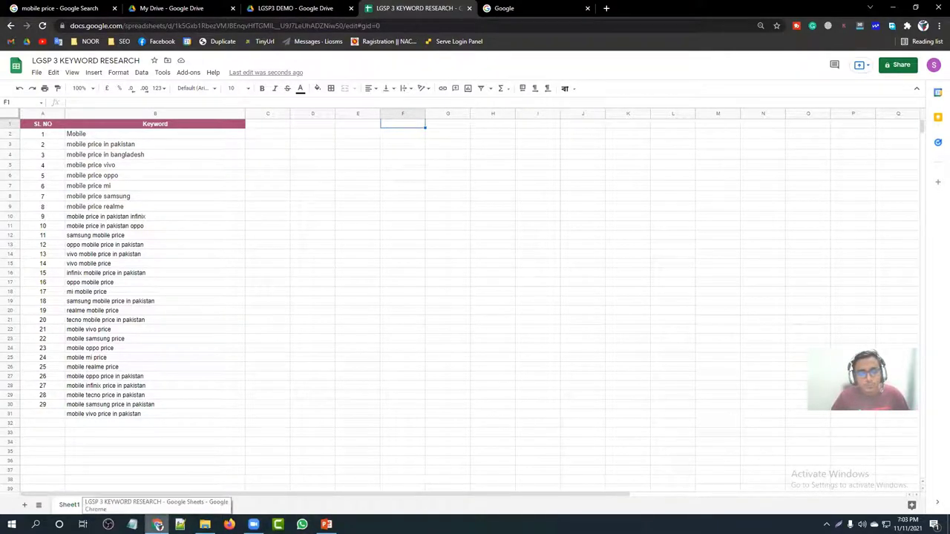
pyautogui.click(204, 524)
pyautogui.click(326, 525)
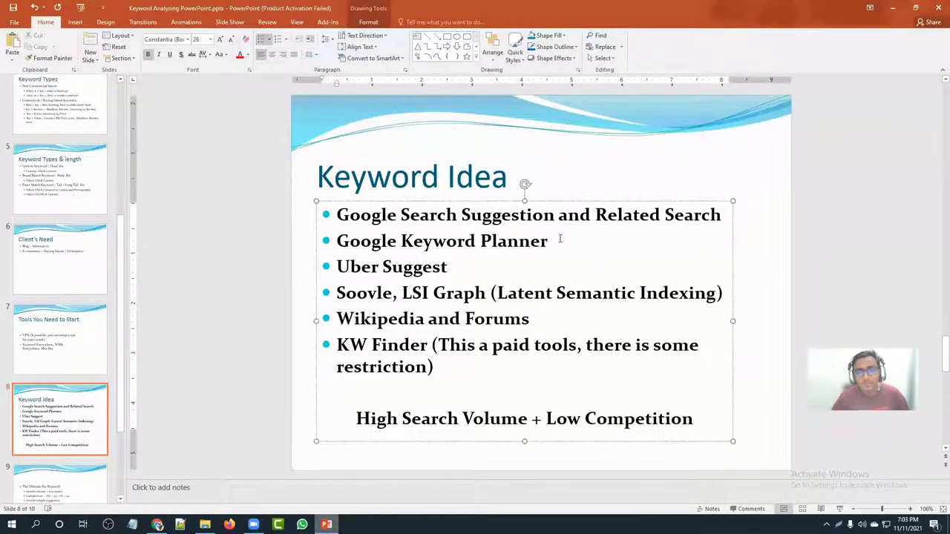
pyautogui.click(795, 189)
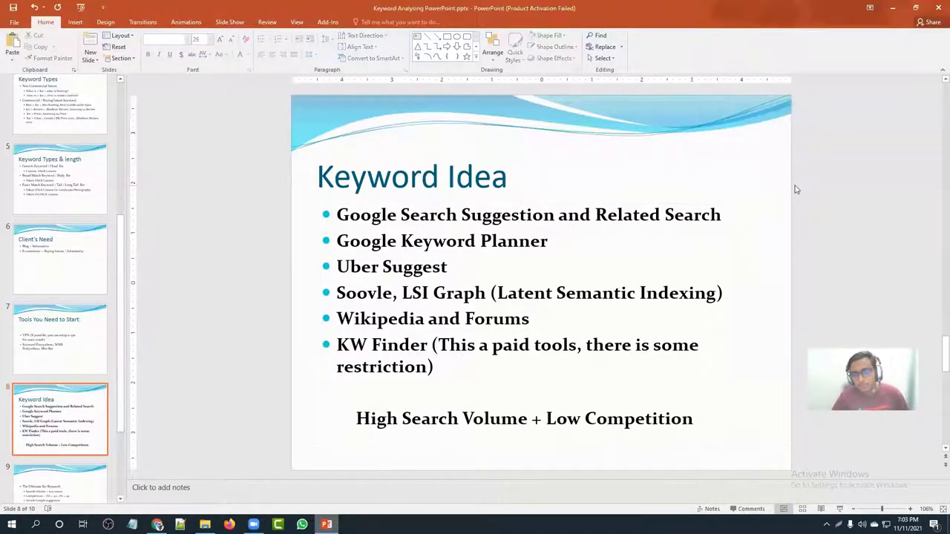
pyautogui.click(157, 525)
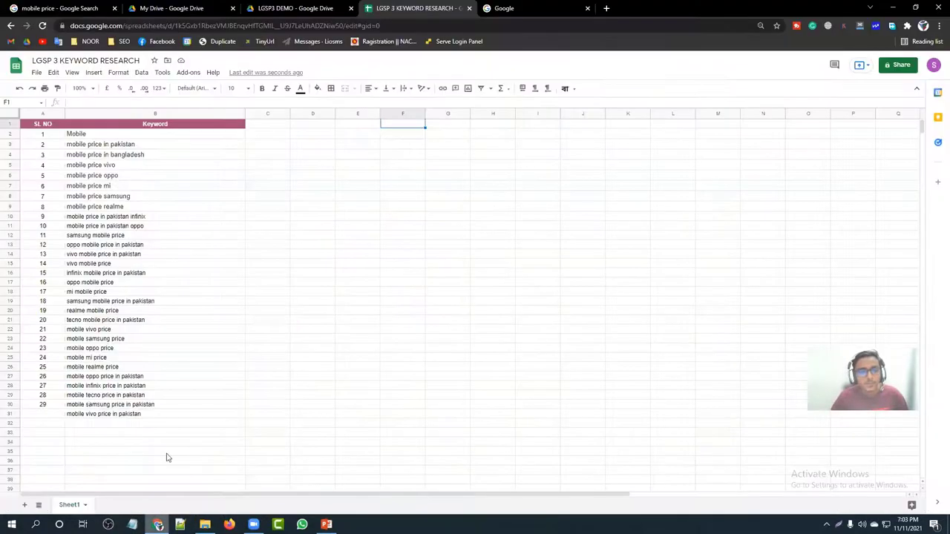
# Step: Enter the header 'Volume' in cell C1
pyautogui.click(142, 129)
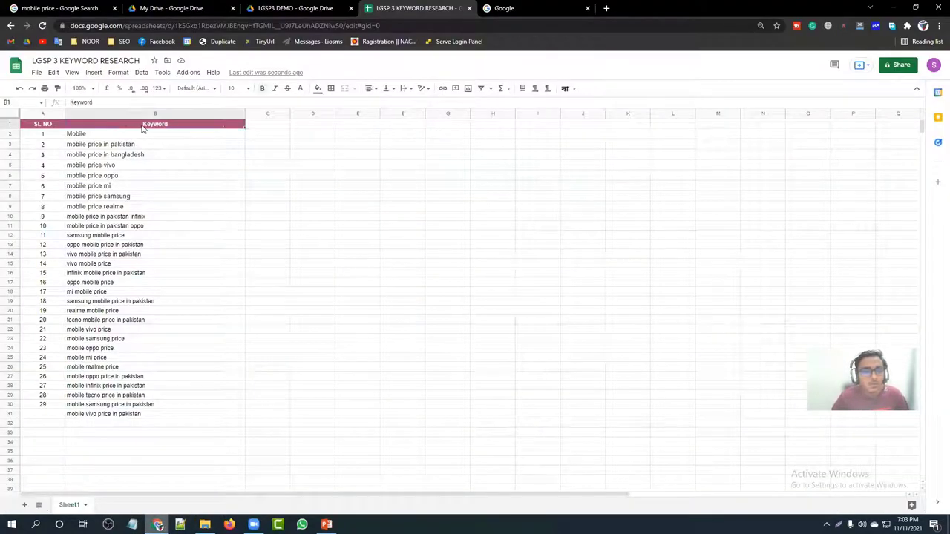
pyautogui.click(276, 130)
pyautogui.write('Volume')
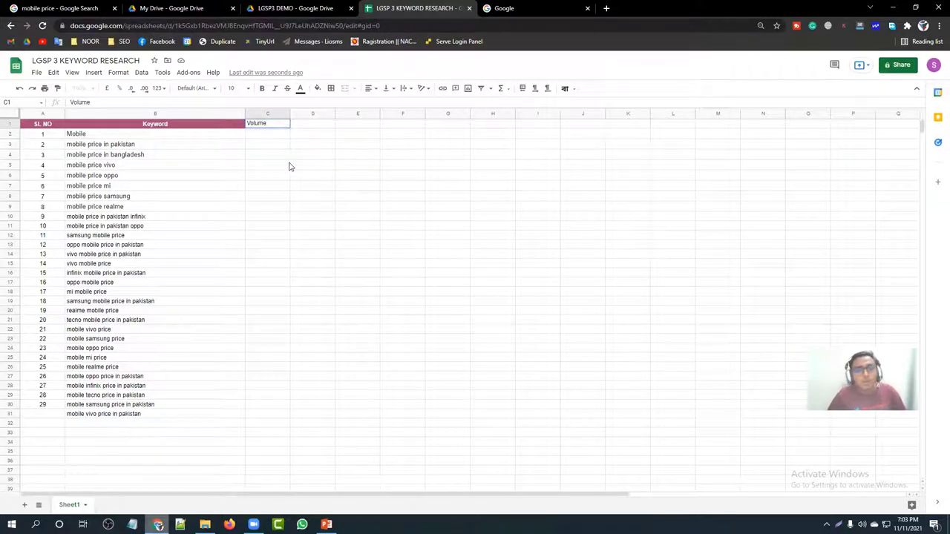
pyautogui.click(289, 166)
# Step: Give the Volume header the same dark pink fill as the Keyword header
pyautogui.click(276, 125)
pyautogui.click(238, 127)
pyautogui.moveTo(246, 129); pyautogui.dragTo(273, 131)
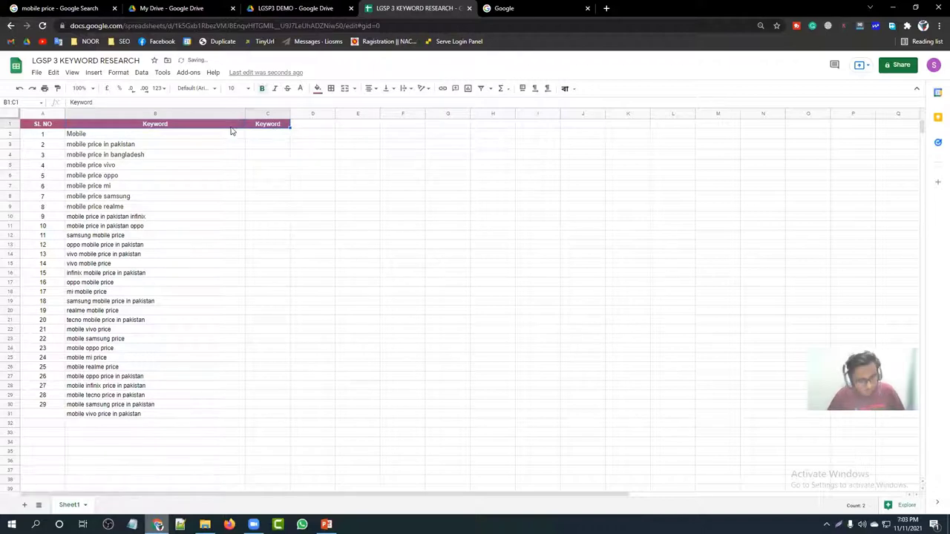
pyautogui.hotkey('ctrl', 'z')
pyautogui.click(264, 127)
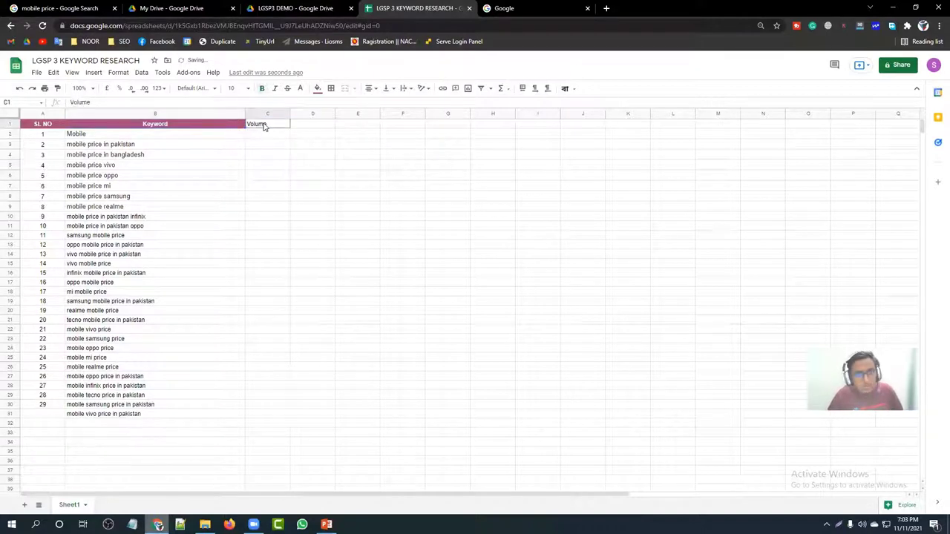
pyautogui.click(318, 88)
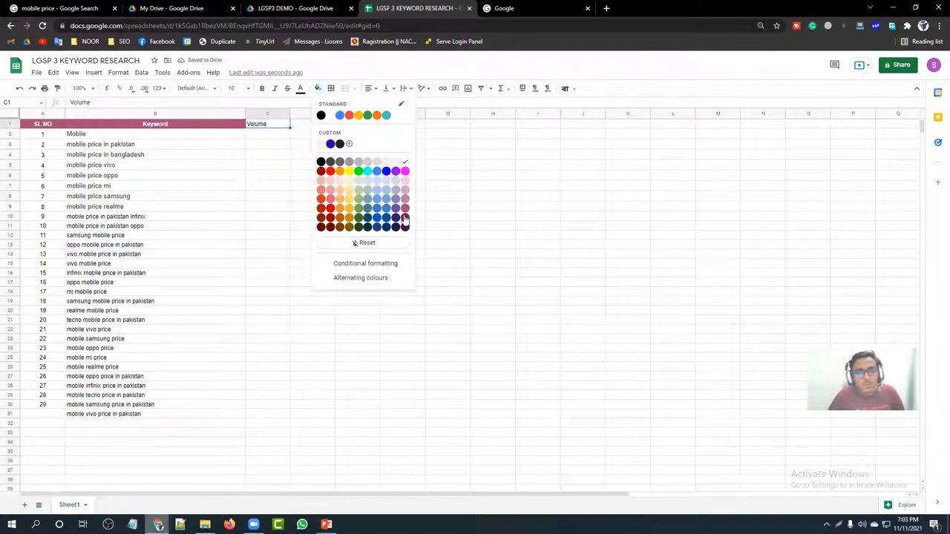
pyautogui.click(404, 219)
pyautogui.click(318, 89)
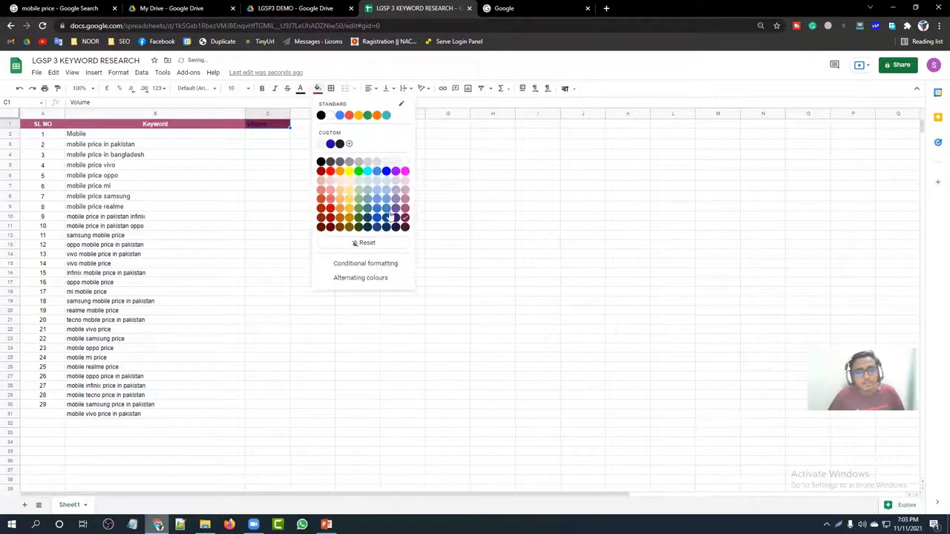
pyautogui.click(404, 211)
# Step: Make the Volume header text white
pyautogui.click(239, 156)
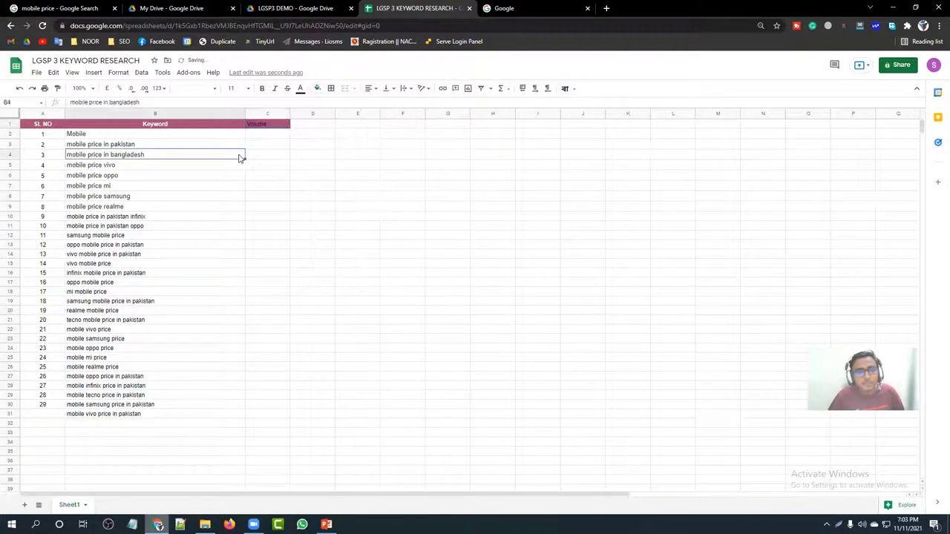
pyautogui.click(264, 126)
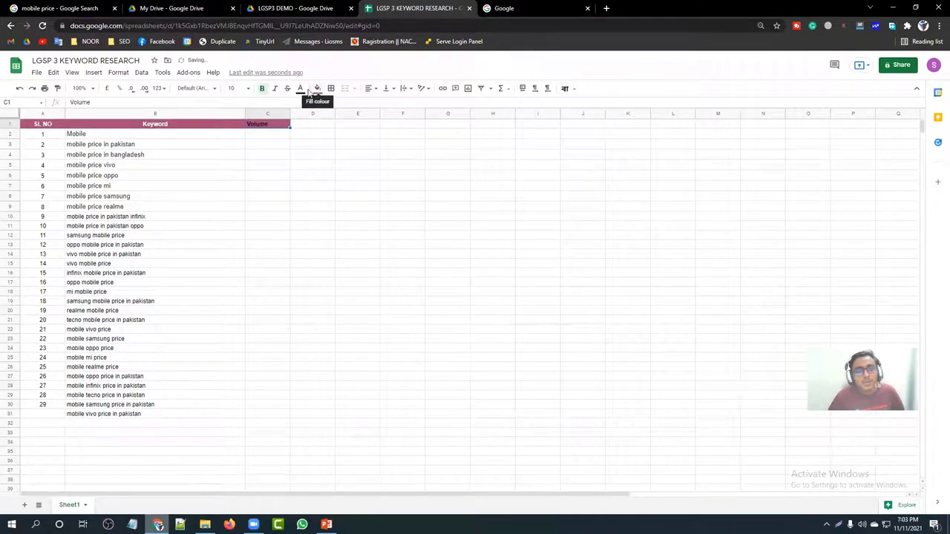
pyautogui.click(302, 91)
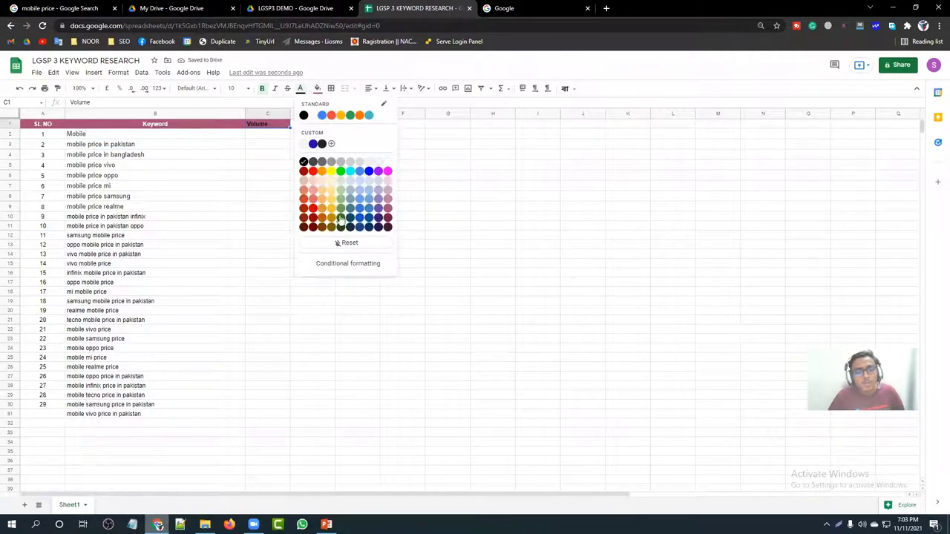
pyautogui.click(382, 162)
pyautogui.click(306, 164)
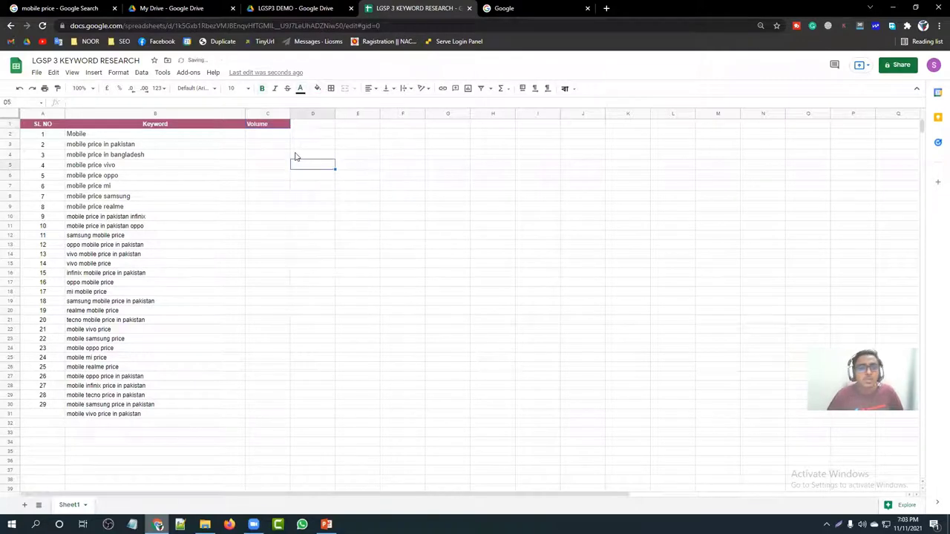
# Step: Centre-align the whole Volume column
pyautogui.click(266, 115)
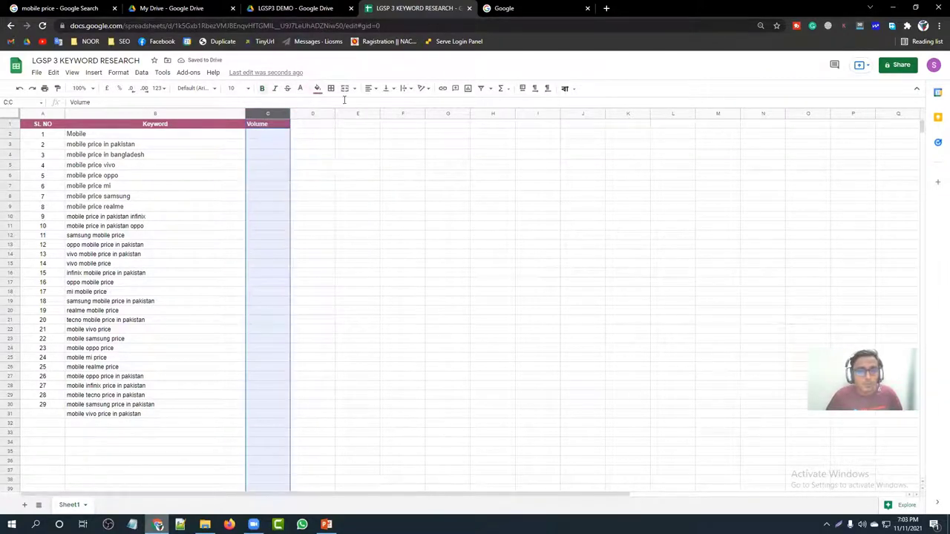
pyautogui.click(369, 89)
pyautogui.click(379, 104)
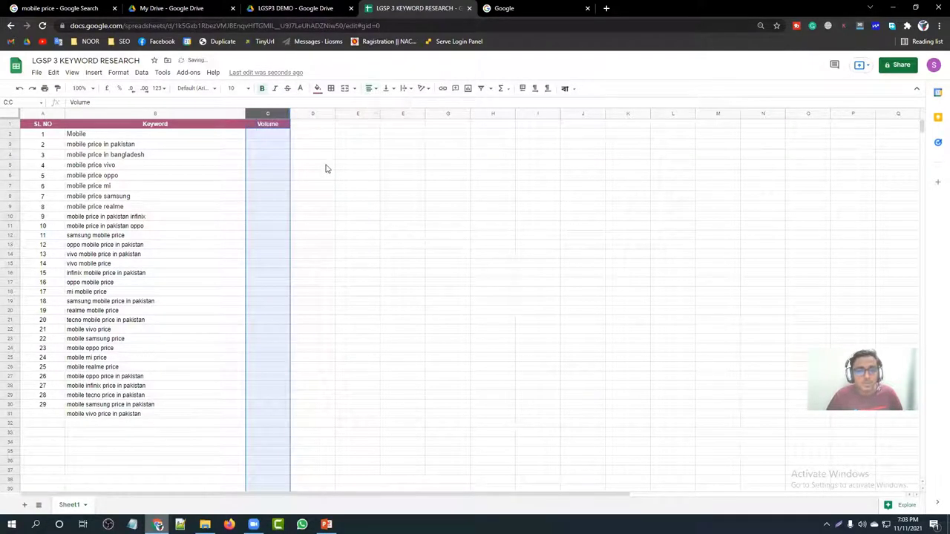
pyautogui.click(317, 166)
pyautogui.click(310, 126)
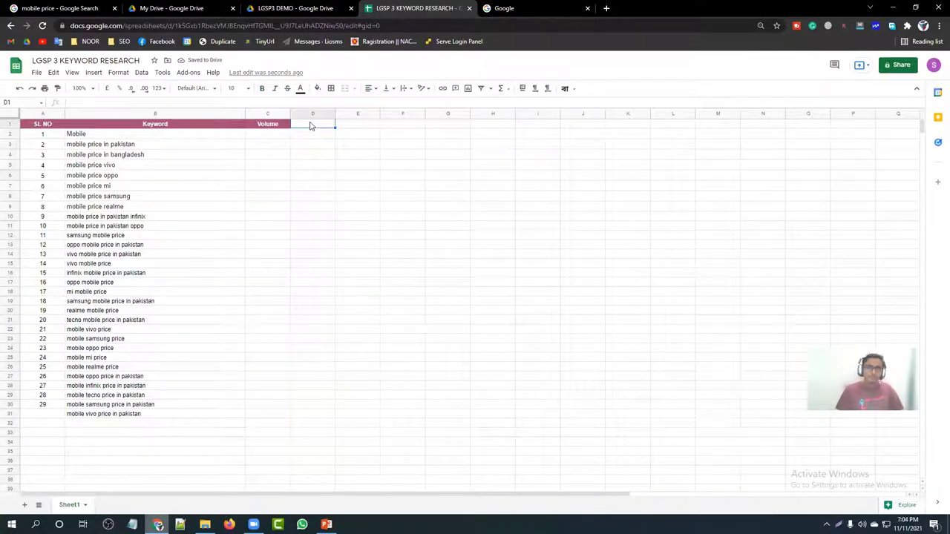
# Step: Type the header 'CPC' into cell D1
pyautogui.write('CPC')
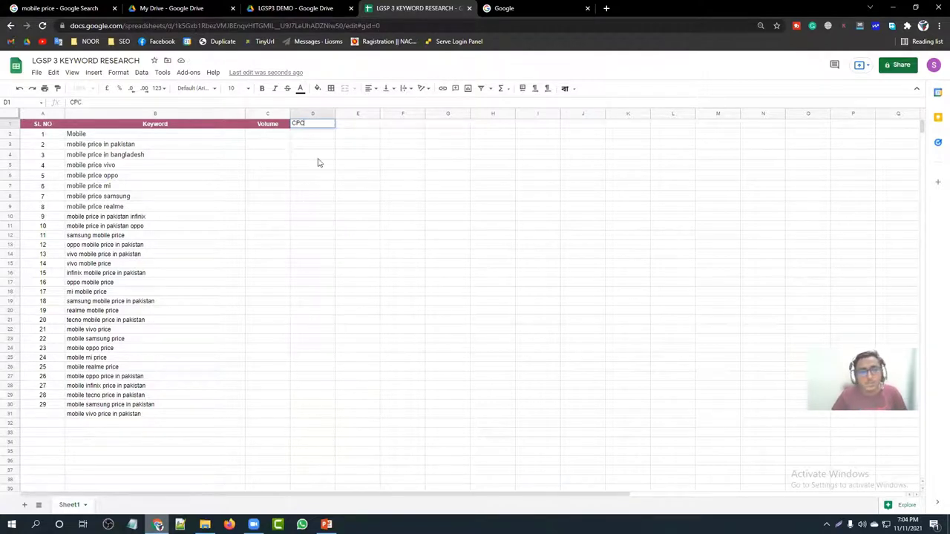
pyautogui.click(317, 156)
pyautogui.click(299, 126)
# Step: Style the CPC header with the matching pink fill, centre alignment and white text
pyautogui.click(317, 90)
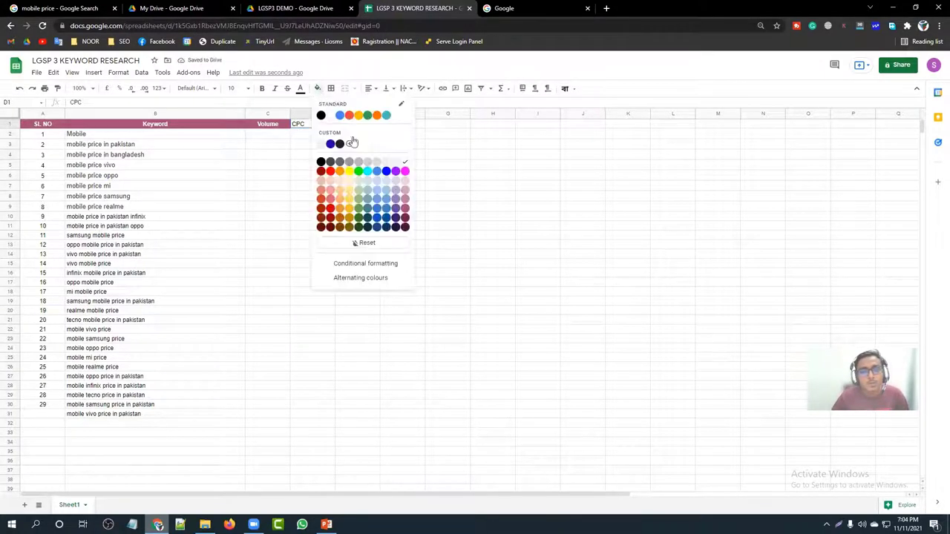
pyautogui.click(404, 209)
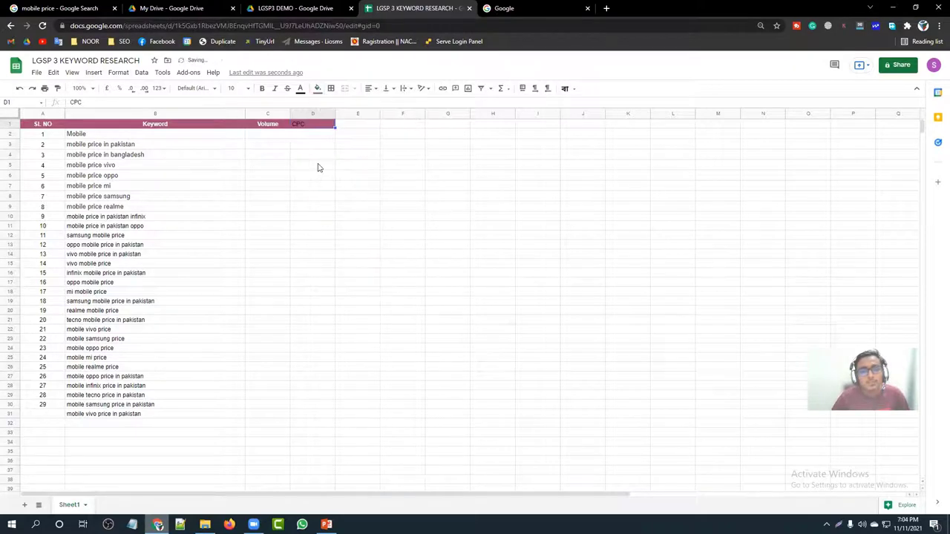
pyautogui.click(369, 89)
pyautogui.click(381, 109)
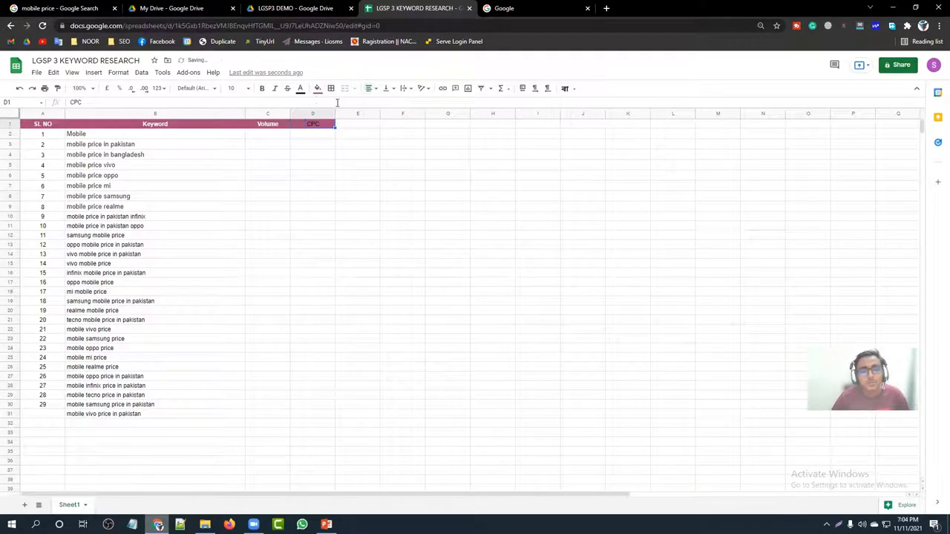
pyautogui.click(300, 89)
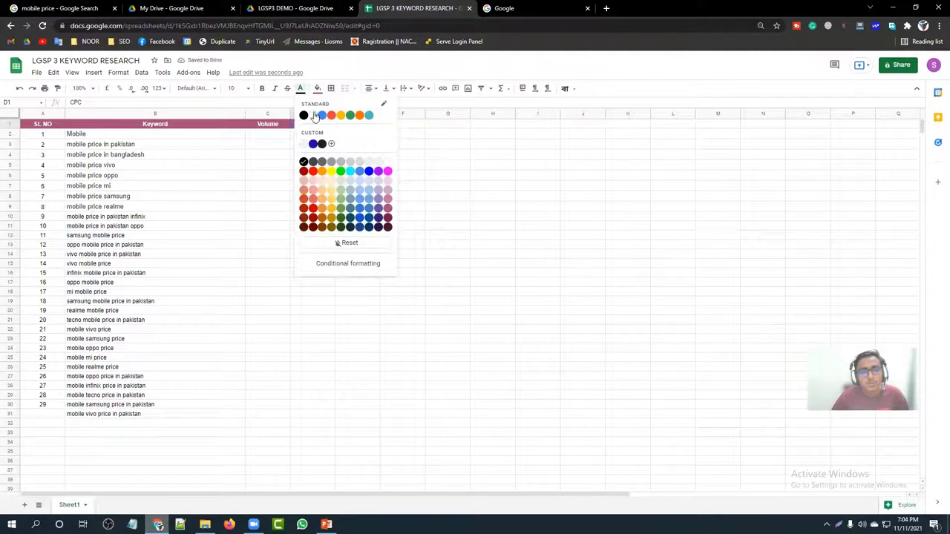
pyautogui.click(314, 117)
# Step: Check the finished CPC header against the Keyword and Volume columns
pyautogui.click(367, 144)
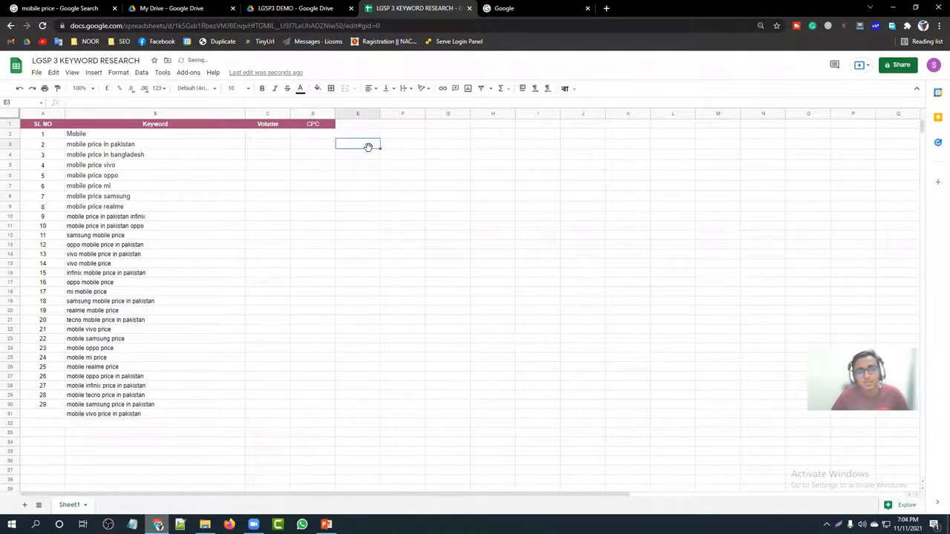
pyautogui.click(315, 124)
pyautogui.click(268, 165)
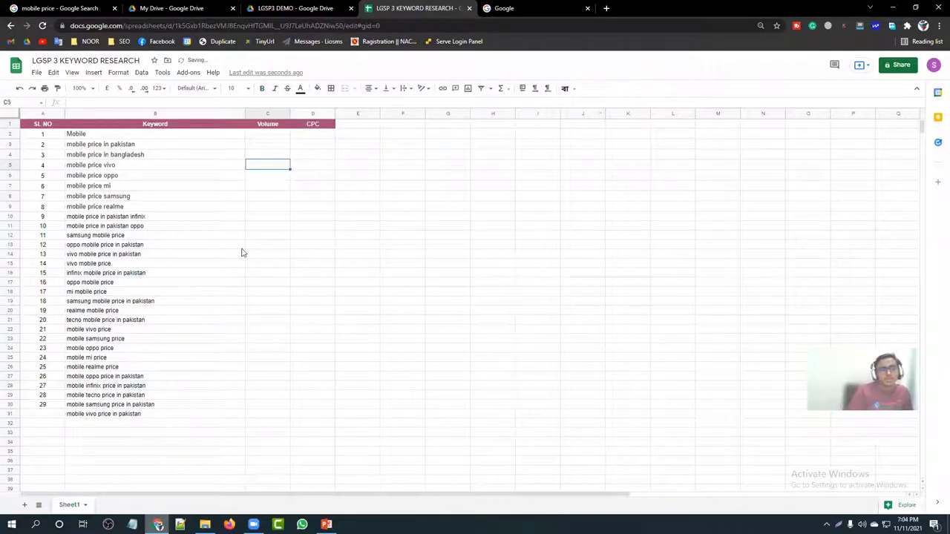
pyautogui.click(160, 112)
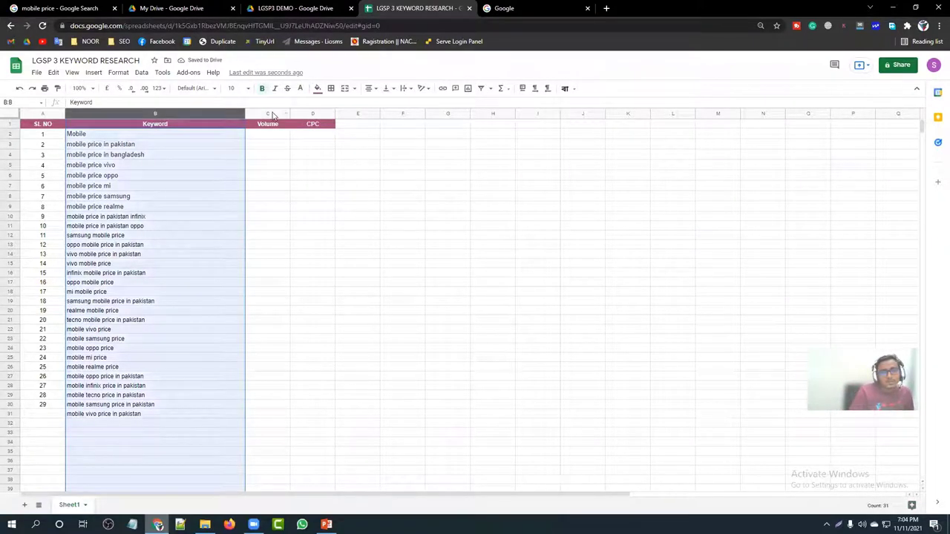
pyautogui.click(271, 114)
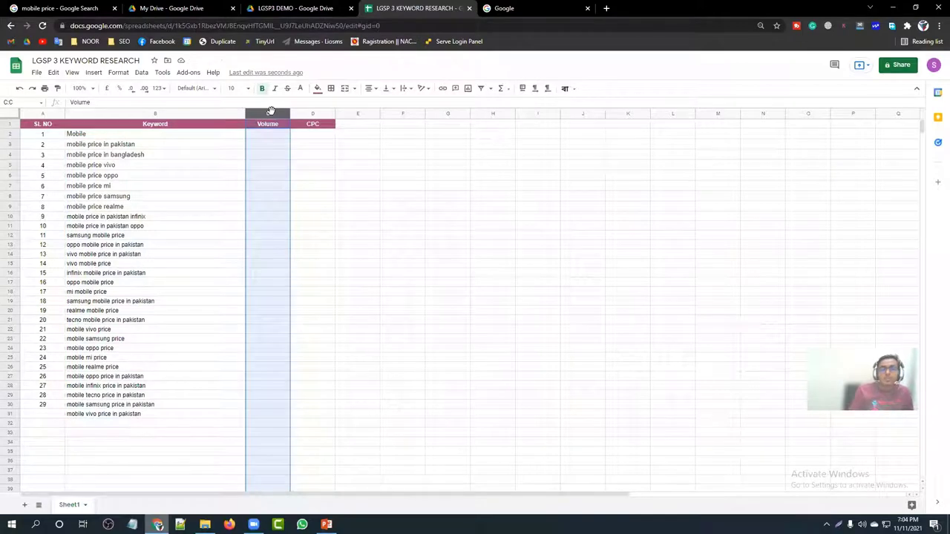
pyautogui.click(181, 154)
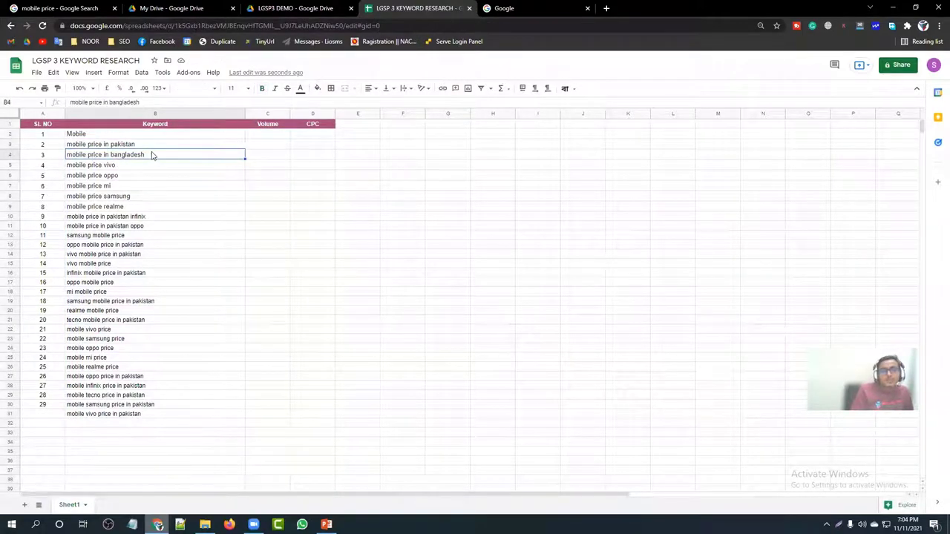
# Step: Enter Volume 20k for mobile price in bangladesh and 15.2k for the vivo keyword
pyautogui.click(256, 158)
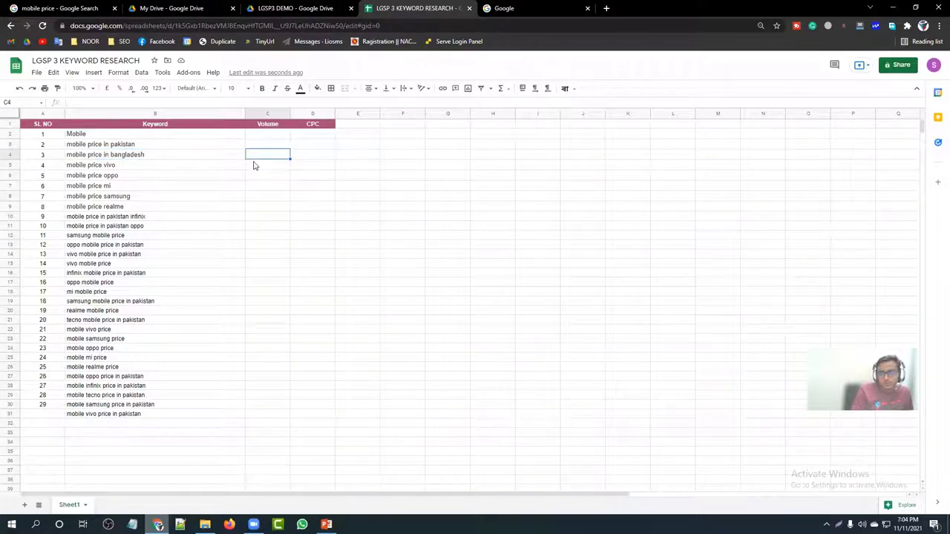
pyautogui.write('20k')
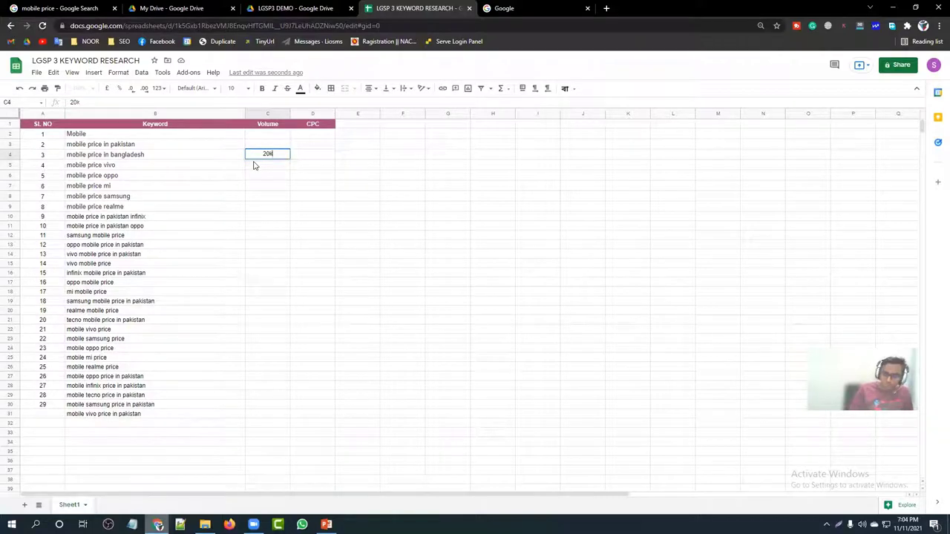
pyautogui.press('Return')
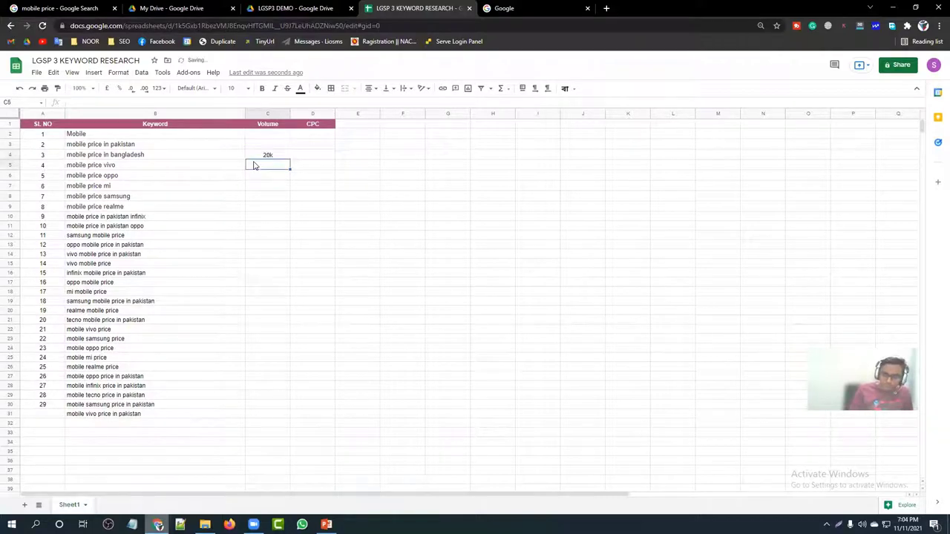
pyautogui.write('1')
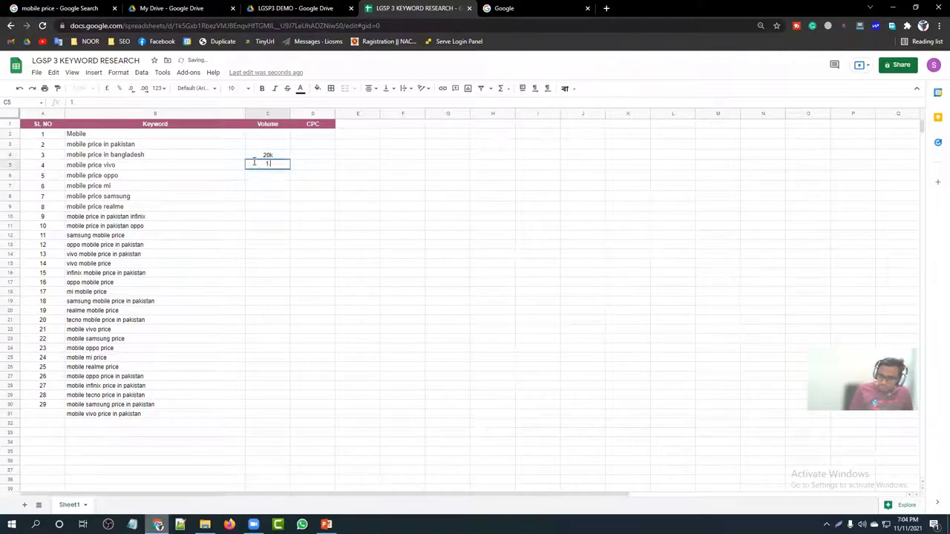
pyautogui.write('5.2')
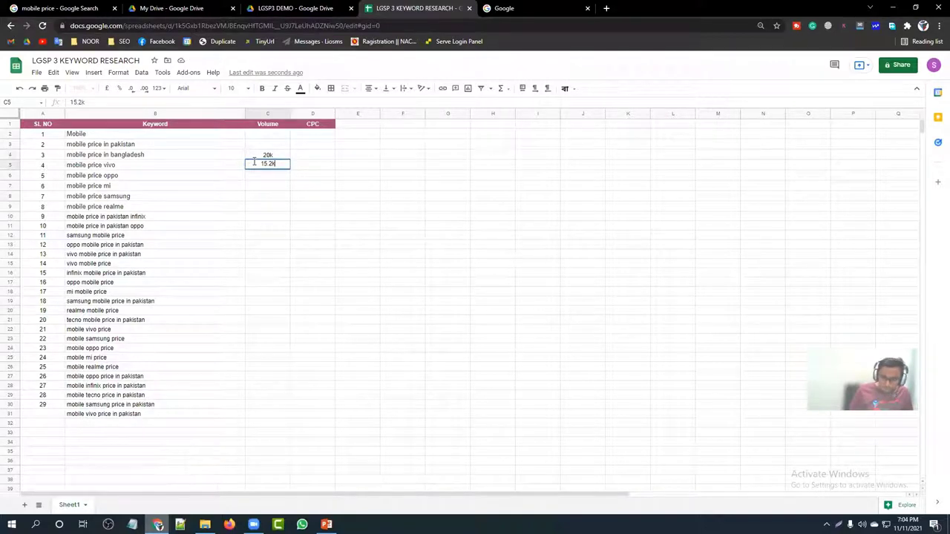
pyautogui.write('k')
pyautogui.press('Return')
# Step: Narrow the Keyword column to fit its text, then return to the mobile price search results
pyautogui.click(271, 156)
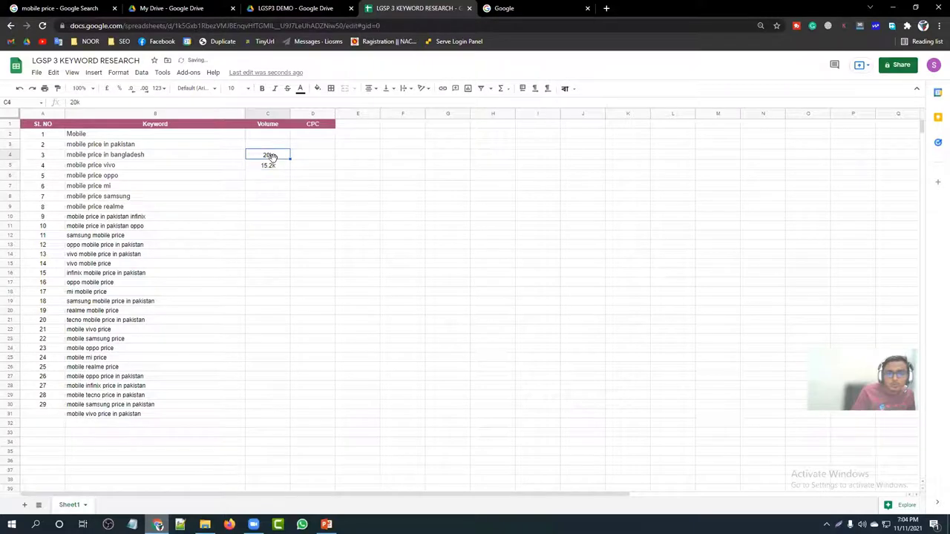
pyautogui.click(158, 158)
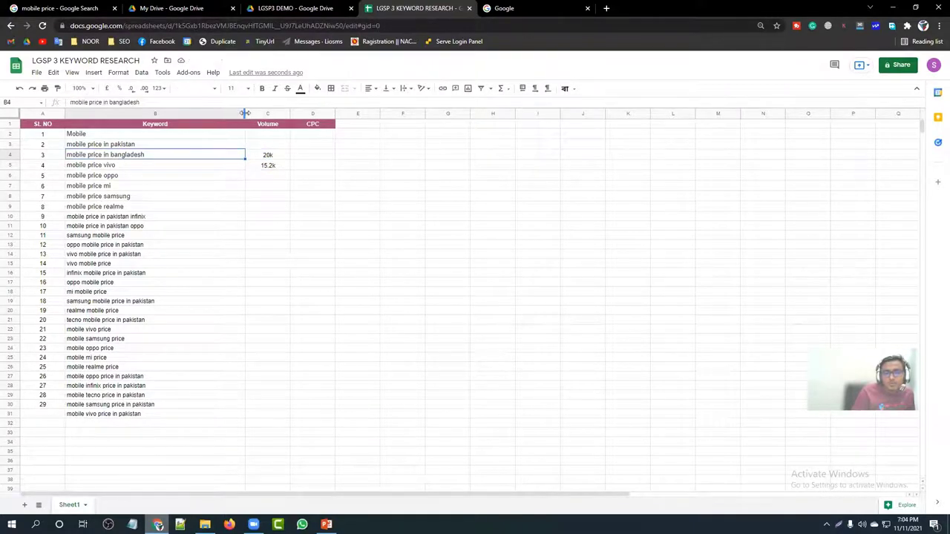
pyautogui.moveTo(244, 112); pyautogui.dragTo(185, 113)
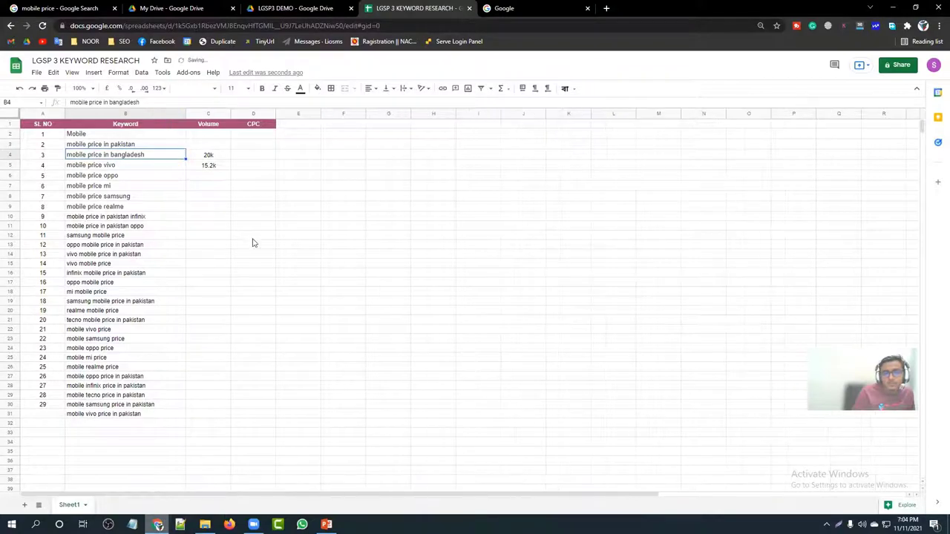
pyautogui.click(253, 239)
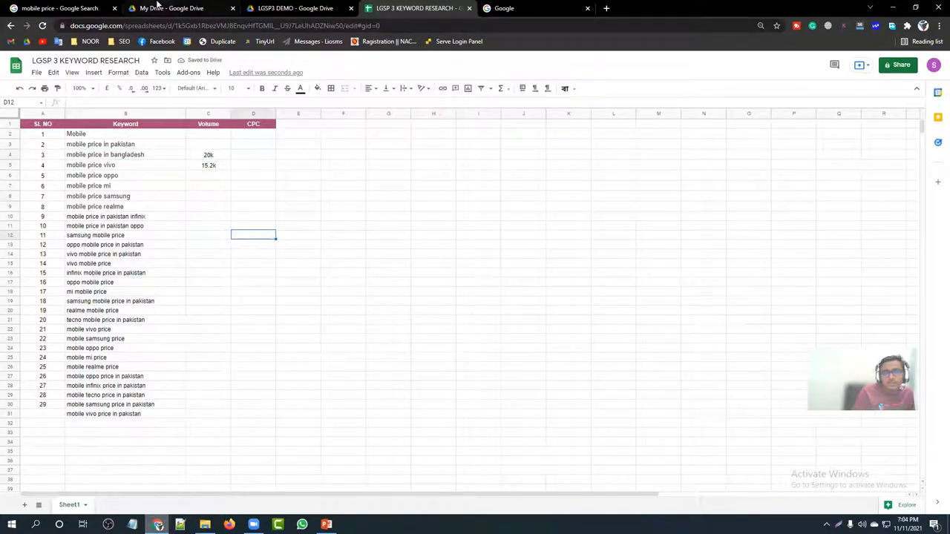
pyautogui.click(78, 7)
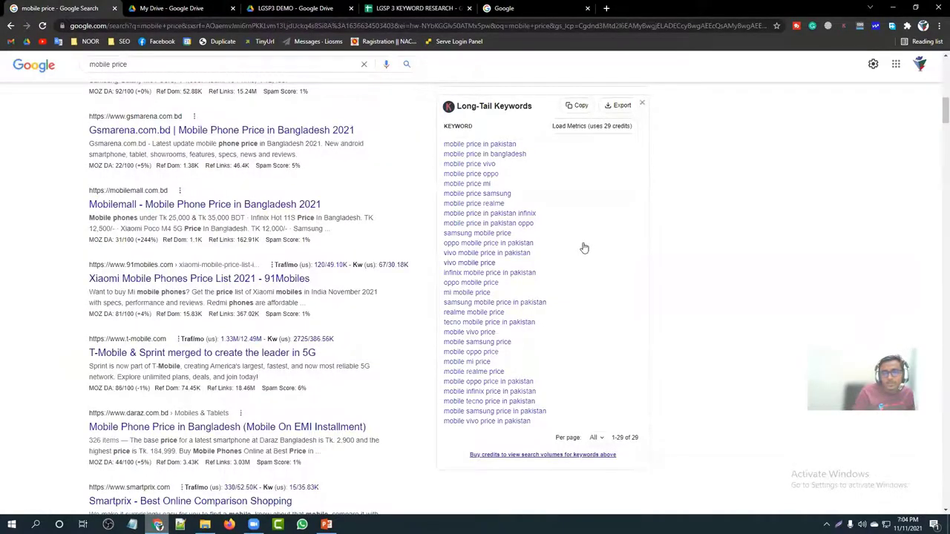
pyautogui.scroll(-4, 584, 245)
pyautogui.scroll(-3, 583, 246)
pyautogui.scroll(5, 577, 303)
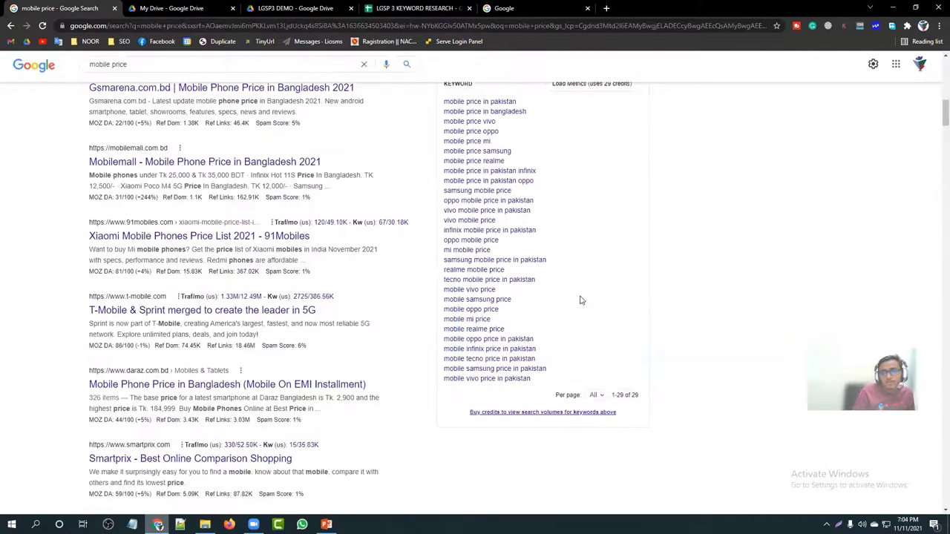
pyautogui.scroll(5, 581, 300)
pyautogui.scroll(-1, 581, 300)
pyautogui.scroll(1, 581, 300)
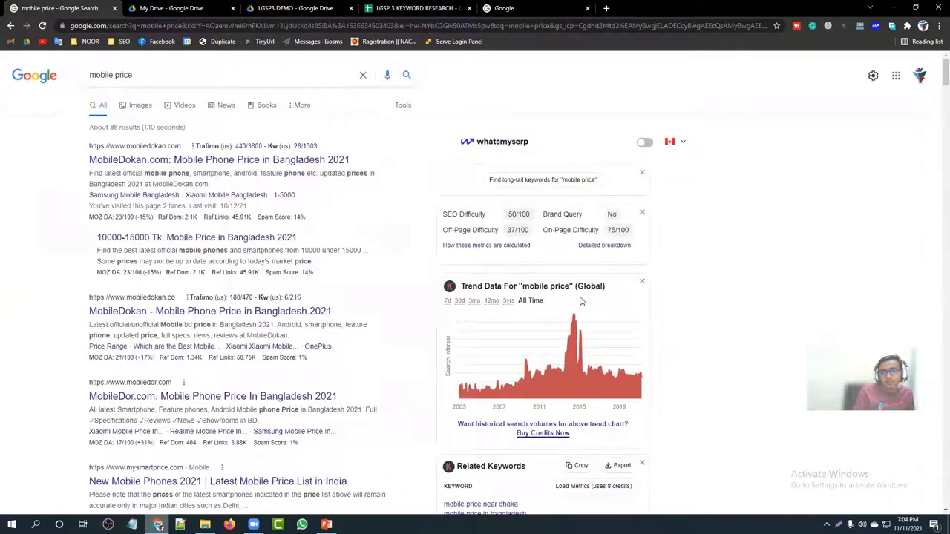
pyautogui.click(644, 143)
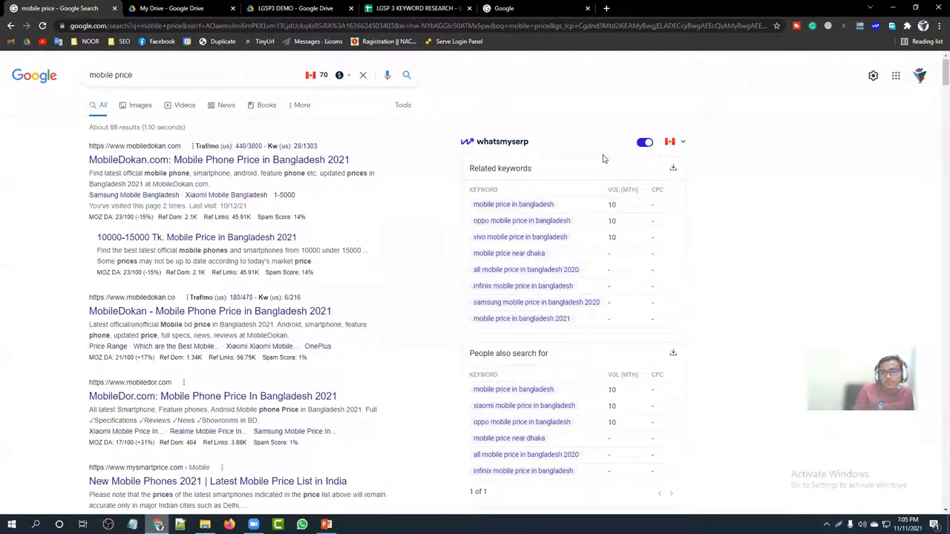
pyautogui.scroll(-3, 599, 162)
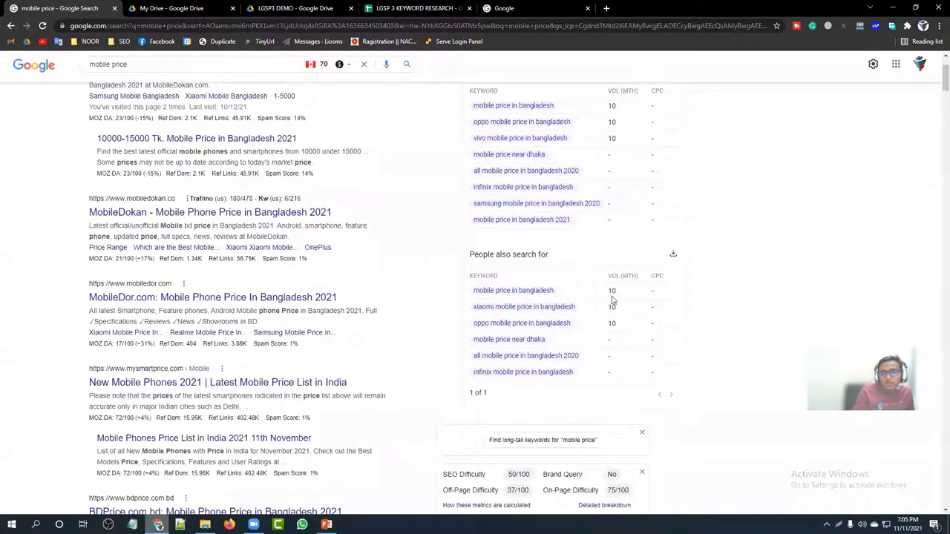
pyautogui.scroll(3, 625, 344)
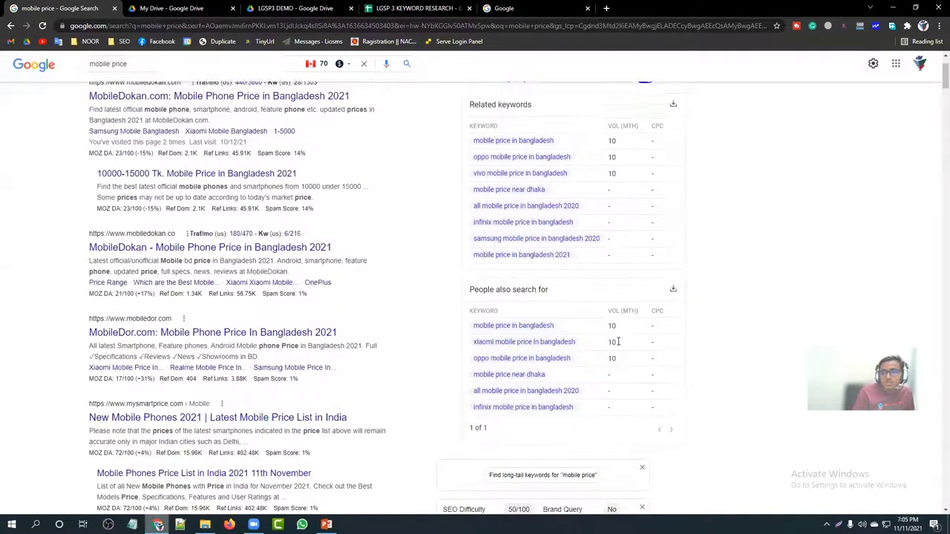
pyautogui.moveTo(647, 208); pyautogui.dragTo(657, 277)
pyautogui.click(653, 207)
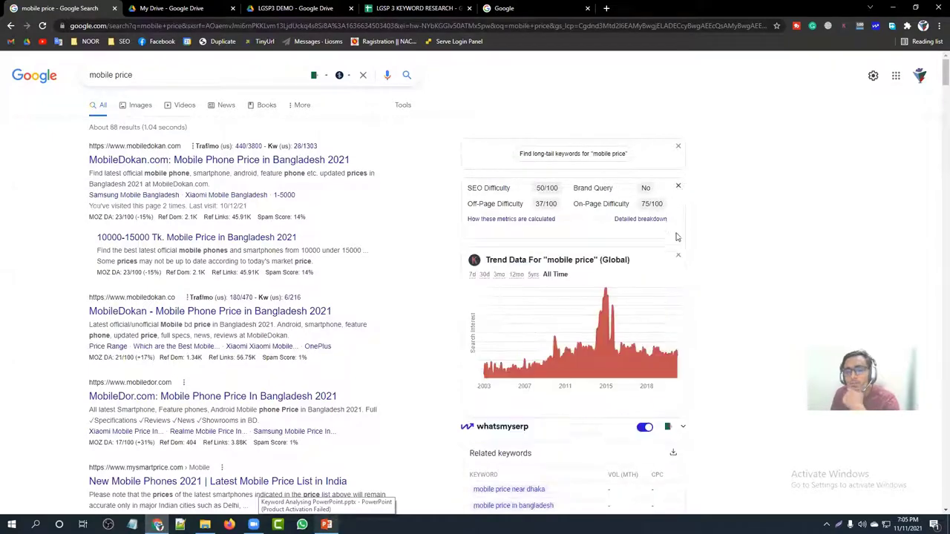
# Step: Switch the whatsmyserp keyword data country to Bangladesh and rerun the mobile price search
pyautogui.scroll(-2, 661, 275)
pyautogui.click(669, 291)
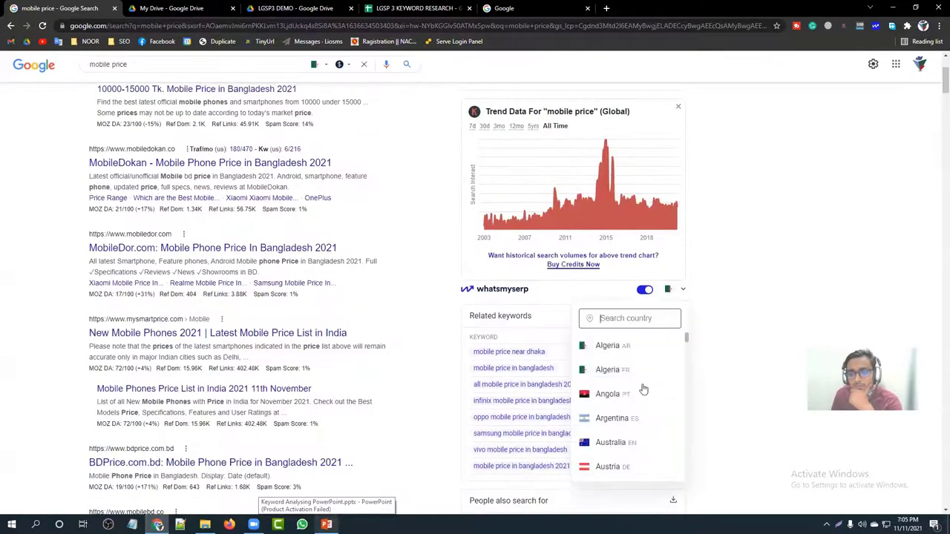
pyautogui.scroll(-20, 639, 396)
pyautogui.scroll(15, 641, 399)
pyautogui.scroll(2, 641, 399)
pyautogui.click(635, 423)
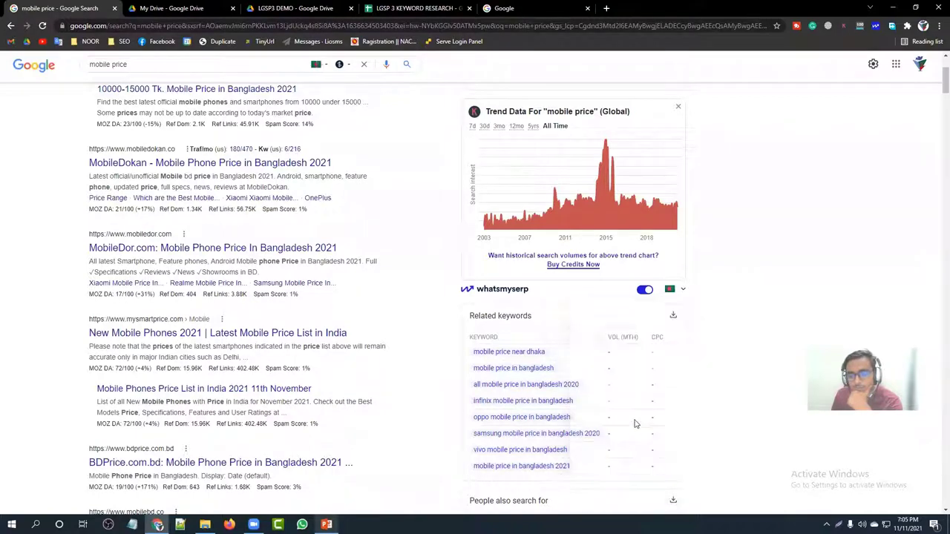
pyautogui.click(221, 64)
pyautogui.press('Return')
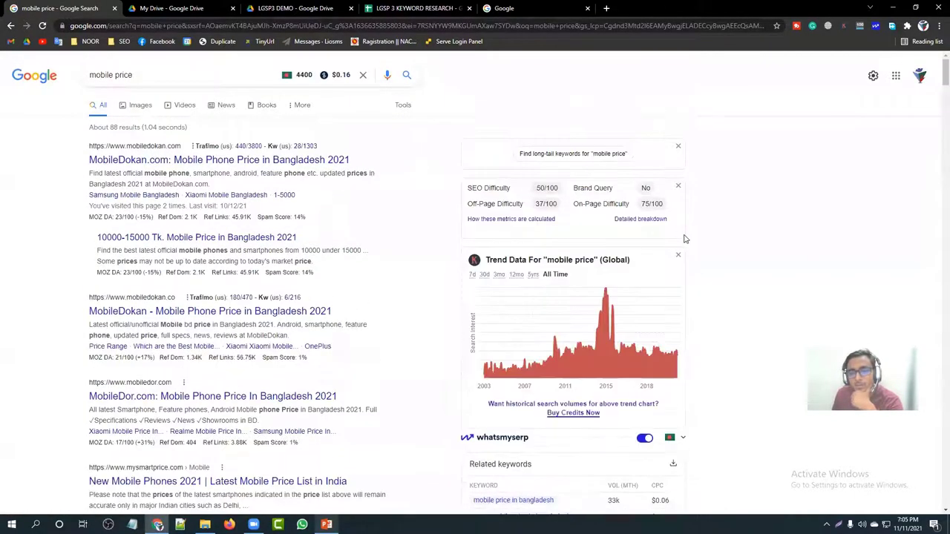
# Step: Review the Bangladesh figures, e.g. mobile price in bangladesh at 33k volume and $0.06 CPC
pyautogui.scroll(-3, 631, 282)
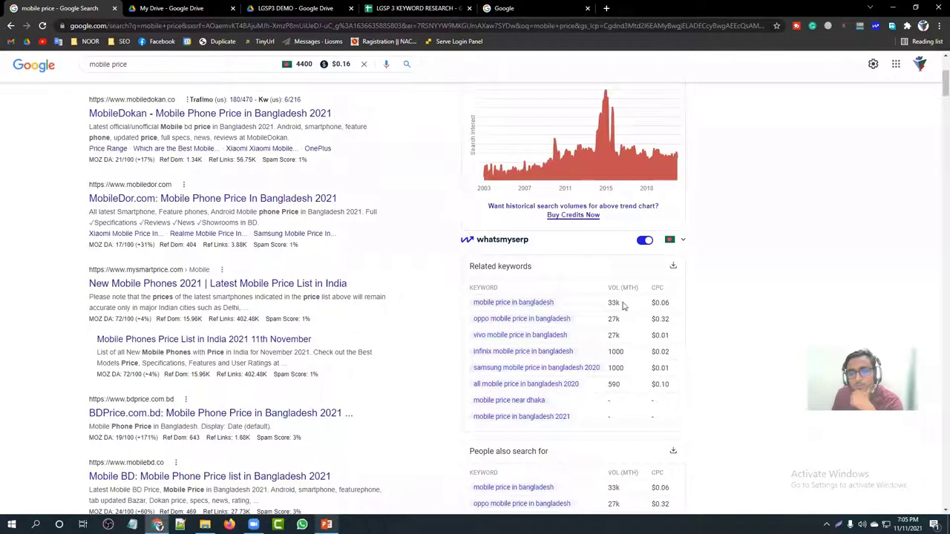
pyautogui.moveTo(626, 303); pyautogui.dragTo(609, 306)
pyautogui.click(608, 305)
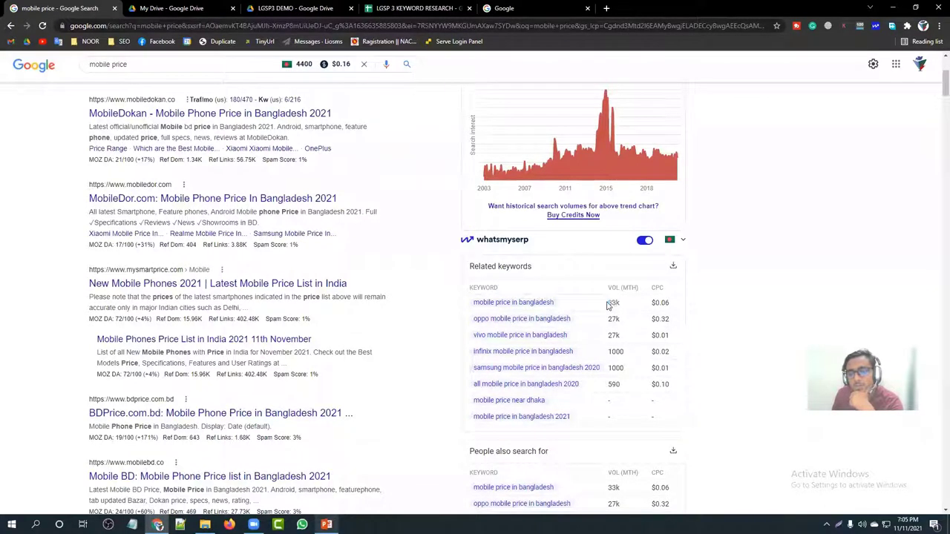
pyautogui.moveTo(562, 304); pyautogui.dragTo(469, 307)
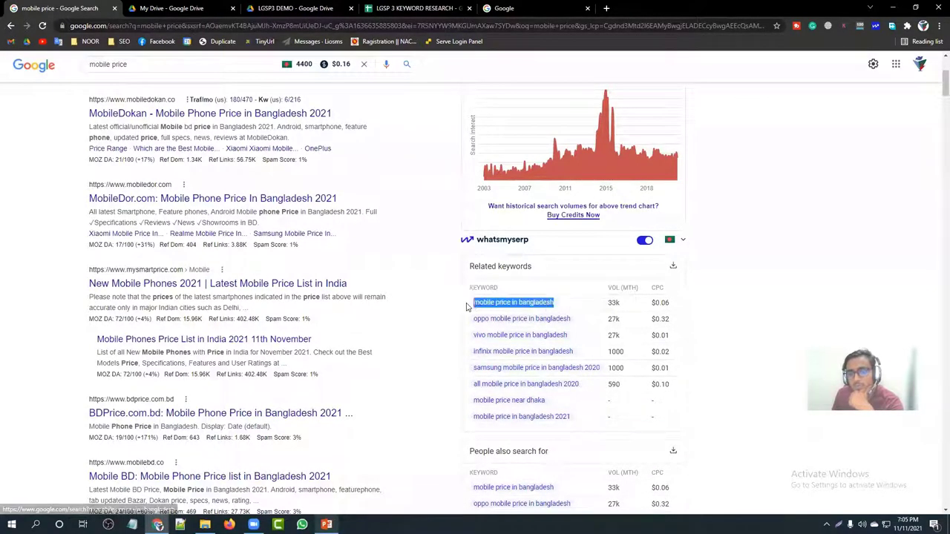
pyautogui.click(448, 310)
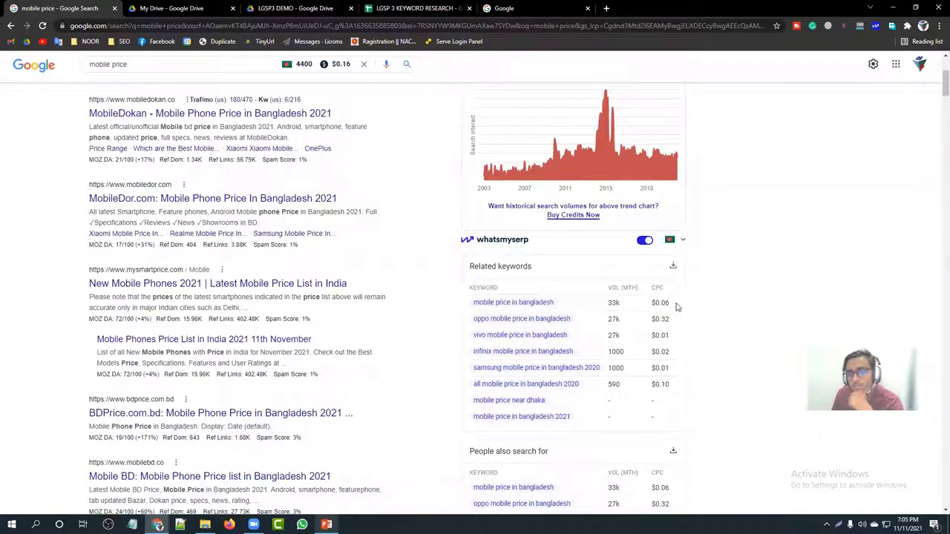
pyautogui.doubleClick(655, 302)
pyautogui.click(652, 306)
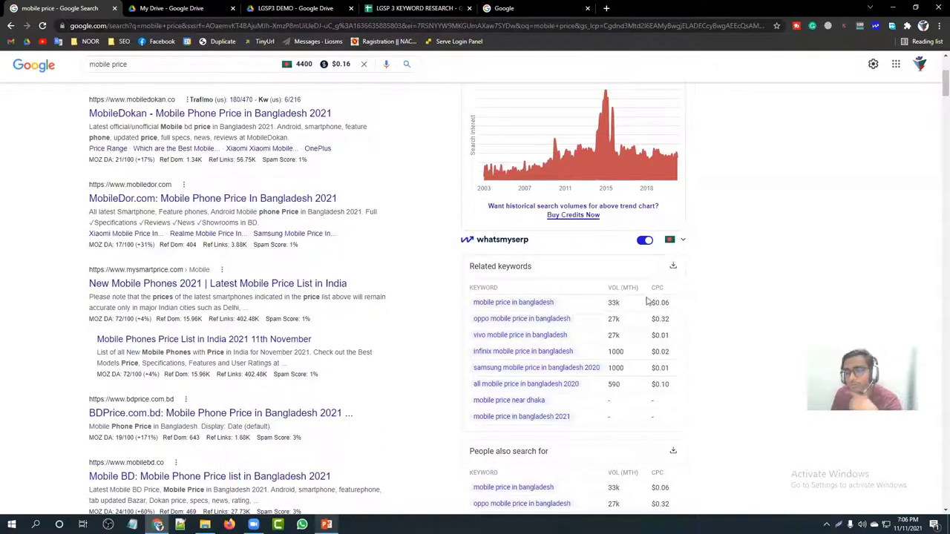
pyautogui.doubleClick(614, 303)
pyautogui.click(583, 398)
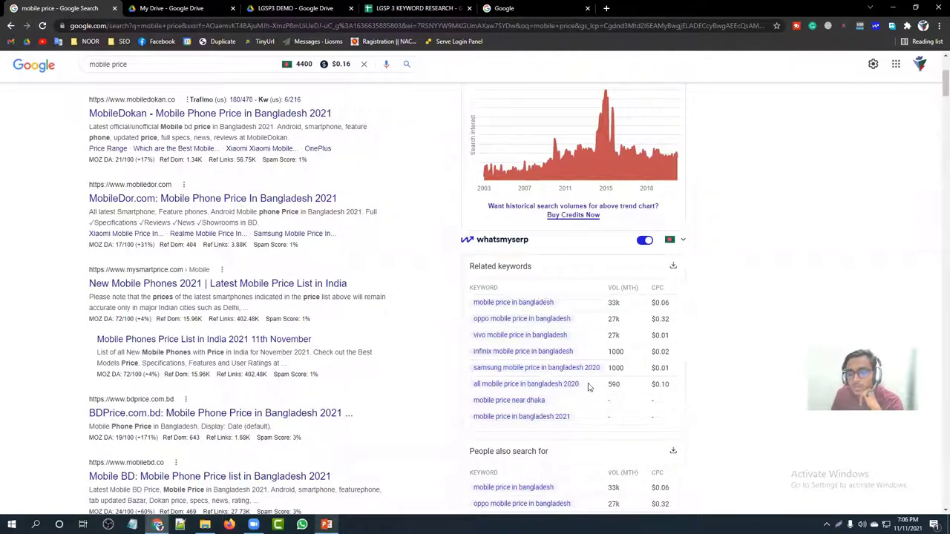
pyautogui.doubleClick(614, 385)
pyautogui.click(615, 384)
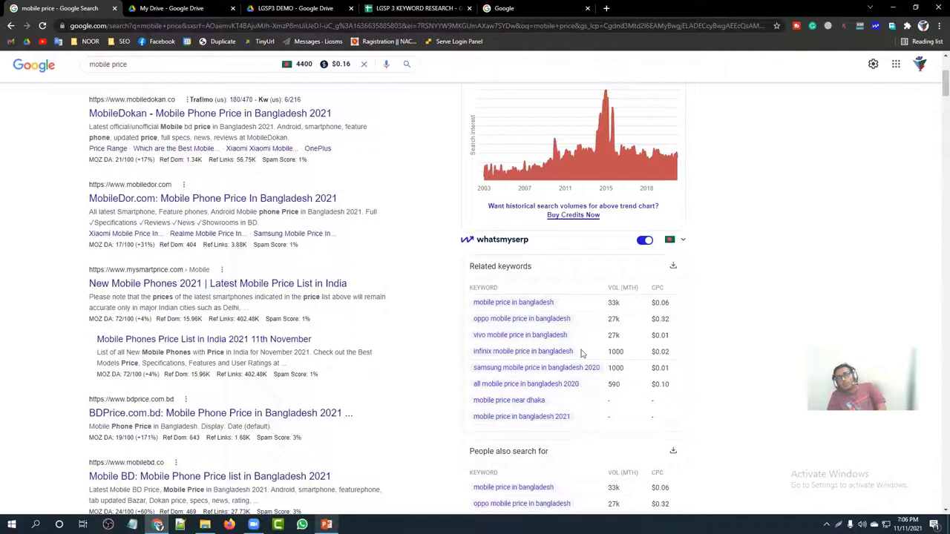
pyautogui.moveTo(520, 417); pyautogui.dragTo(518, 428)
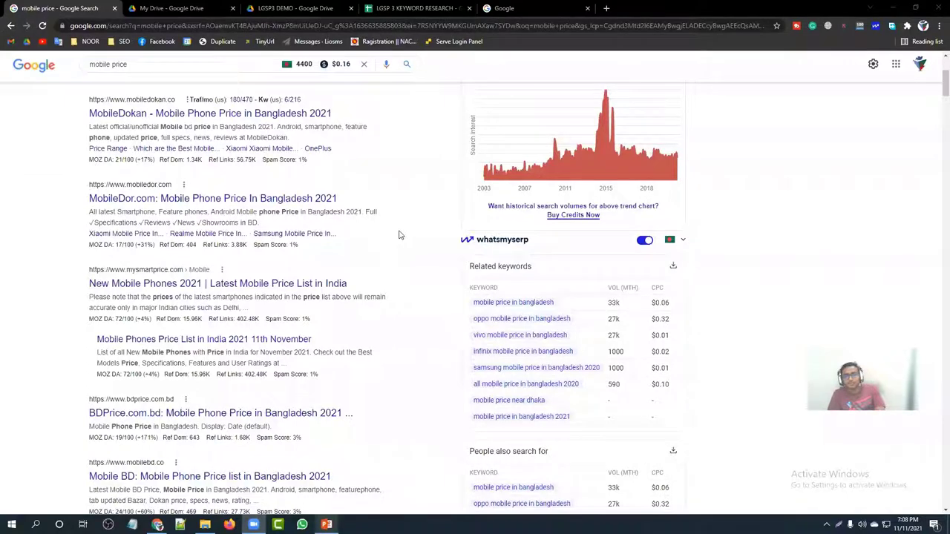
# Step: Search Google for 'mobile price in 2021'
pyautogui.scroll(3, 412, 245)
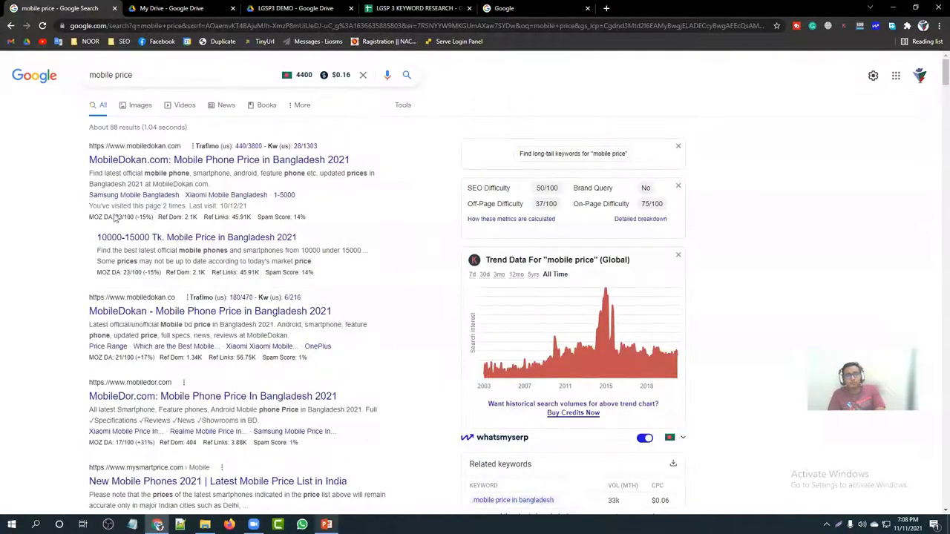
pyautogui.click(144, 74)
pyautogui.click(32, 113)
pyautogui.scroll(-10, 489, 277)
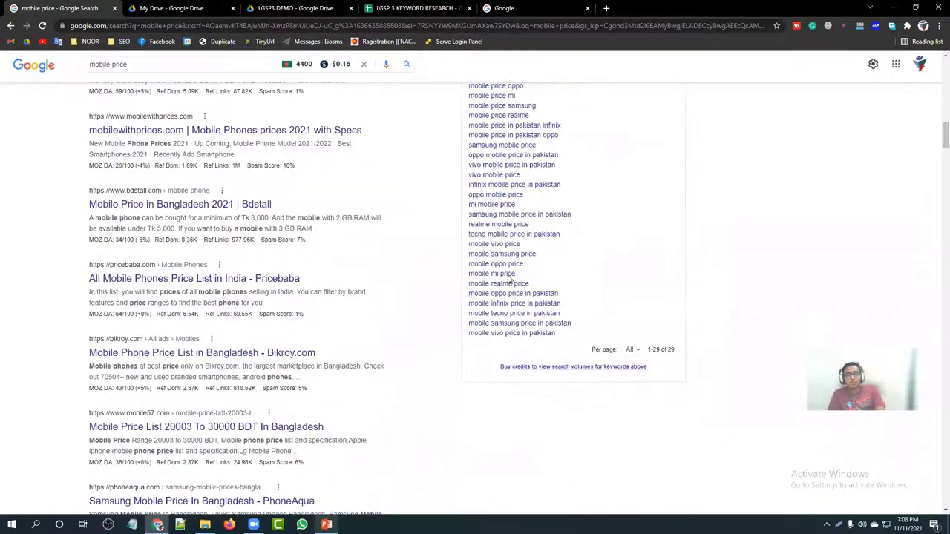
pyautogui.scroll(2, 508, 280)
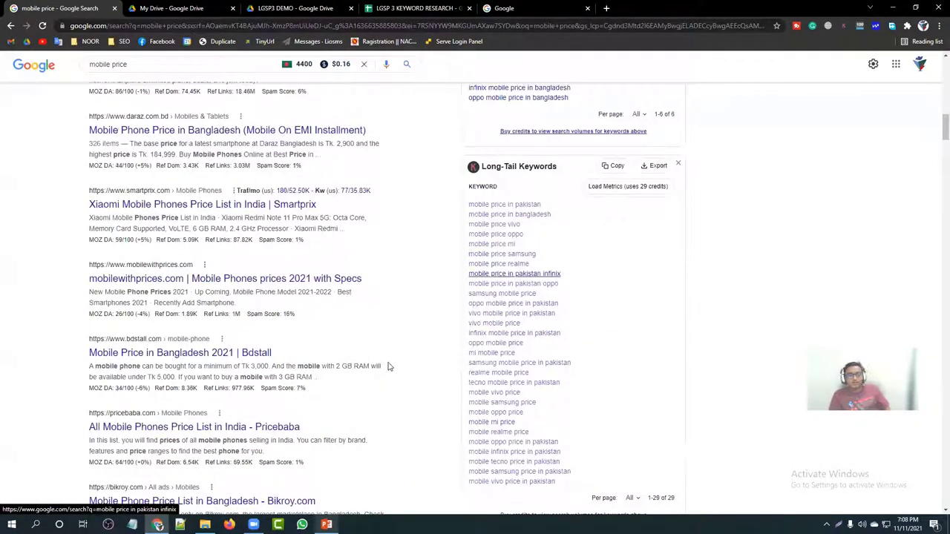
pyautogui.scroll(8, 154, 321)
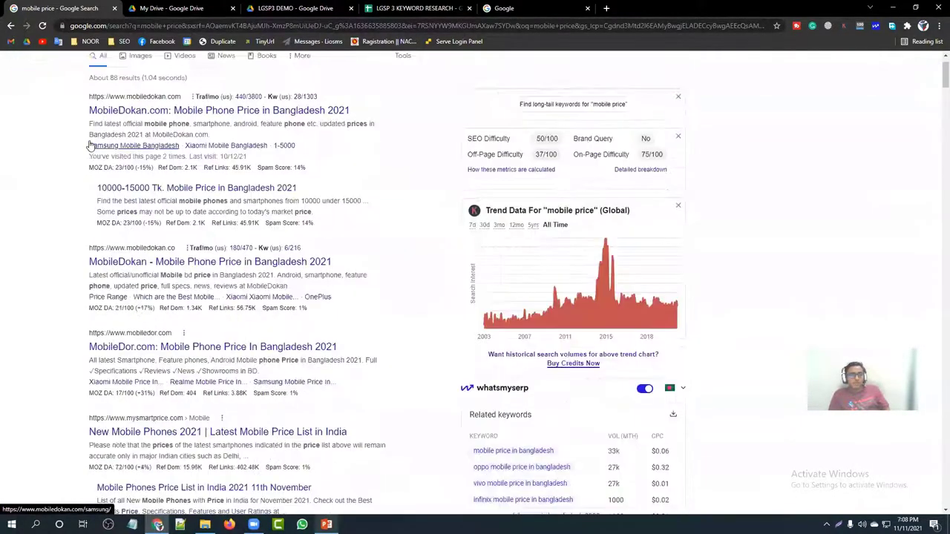
pyautogui.click(141, 73)
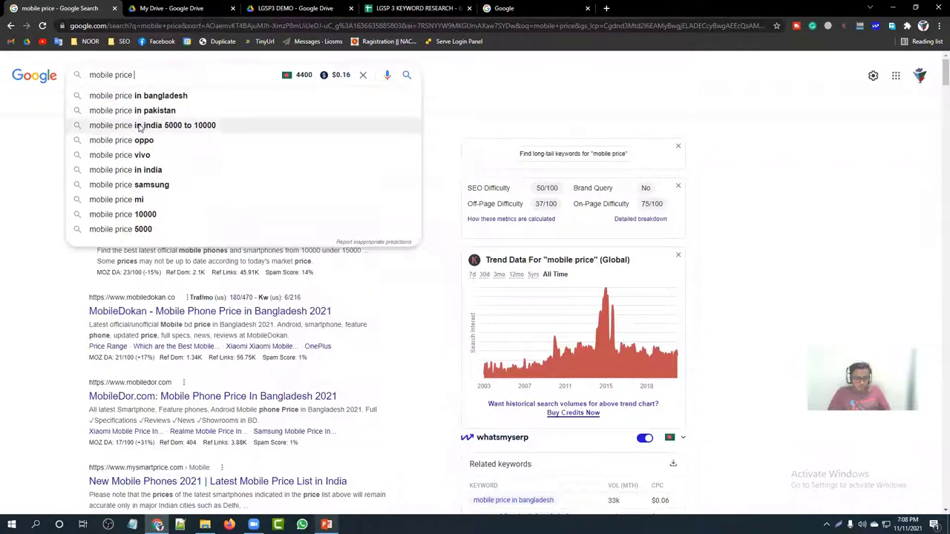
pyautogui.write('in 2021')
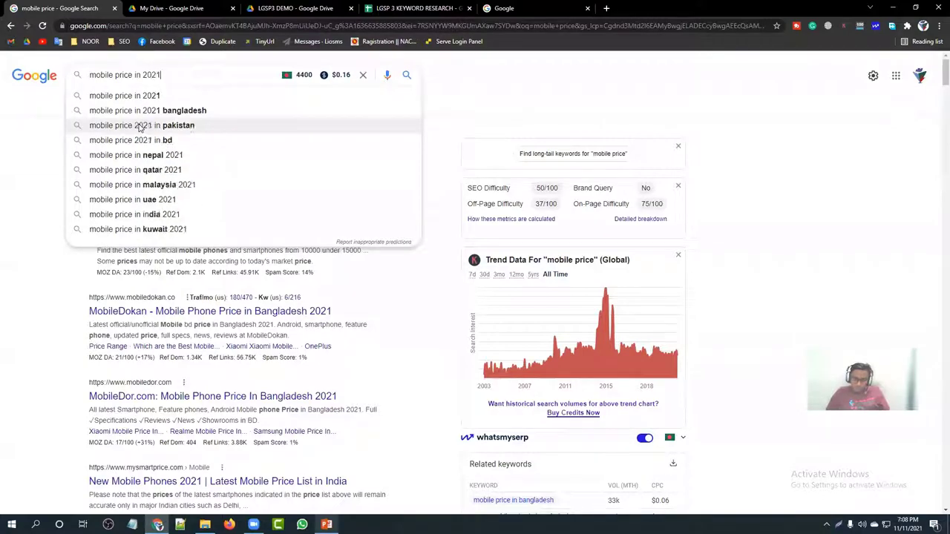
pyautogui.press('Return')
# Step: Scroll to the Long-Tail Keywords panel, then return to the LGSP 3 KEYWORD RESEARCH sheet
pyautogui.scroll(-5, 554, 248)
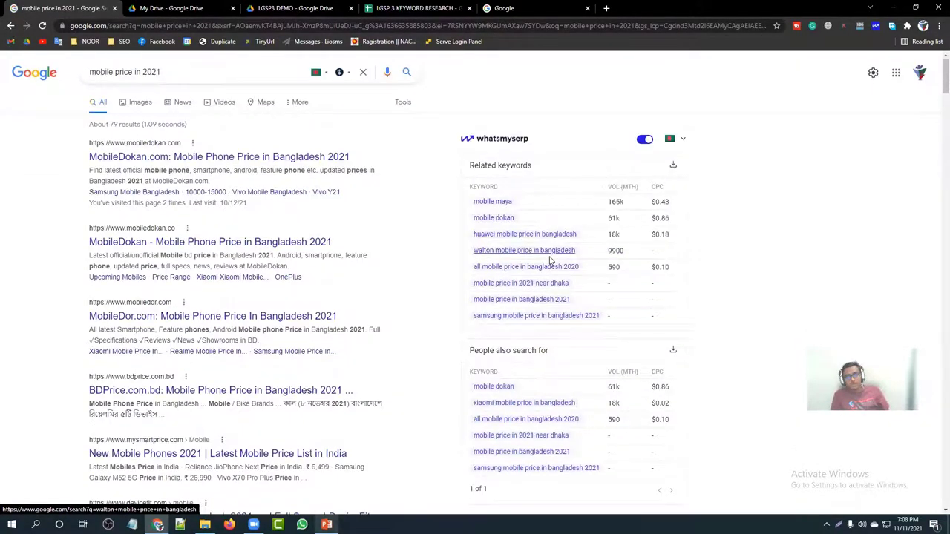
pyautogui.scroll(-10, 549, 260)
pyautogui.scroll(-3, 549, 261)
pyautogui.scroll(12, 550, 261)
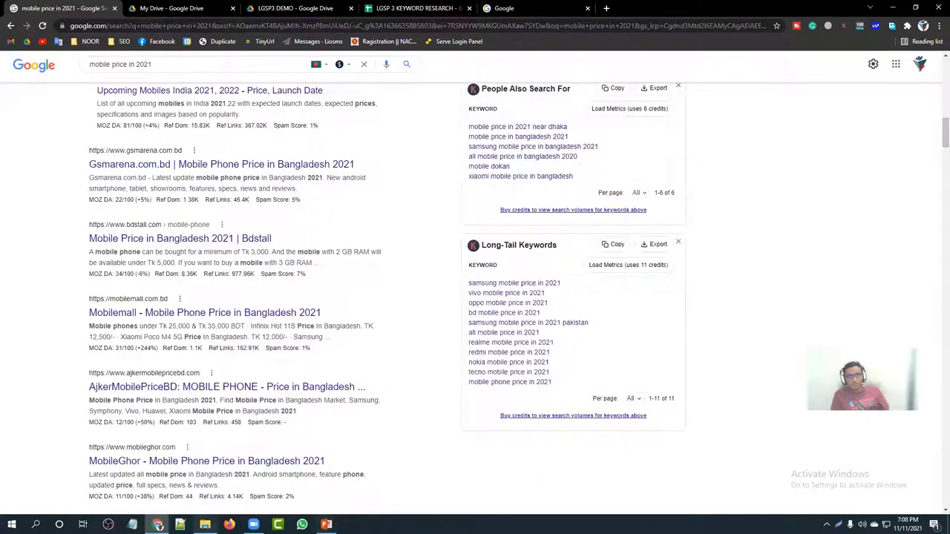
pyautogui.click(412, 8)
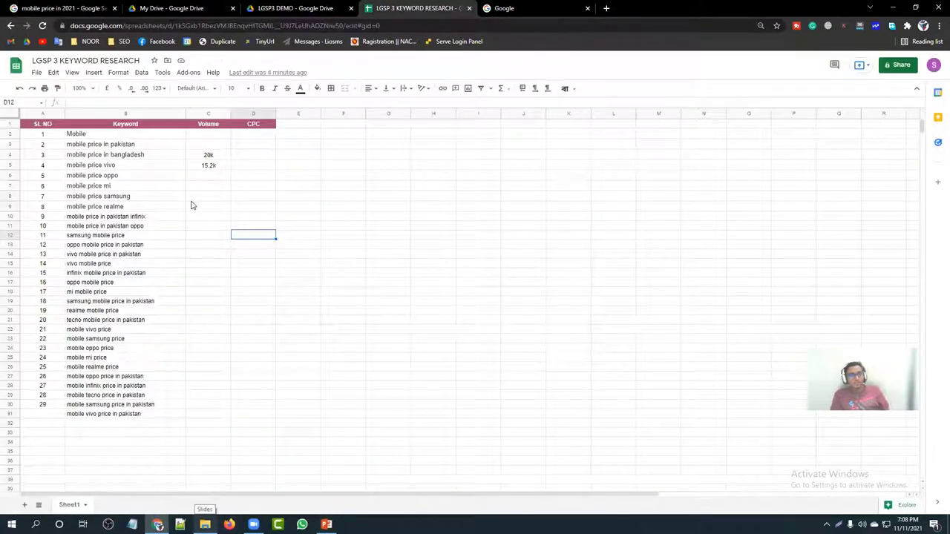
# Step: Paste the 2021 long-tail keywords at B32 and delete row 32's stray Keyword header
pyautogui.click(82, 425)
pyautogui.write('Keyword samsung mobile price in 2021 vivo mobile price in 2021 oppo mobile price in 2021 bd mobile price in 2021 samsung mobile price in 2021 pakistan all mobile price in 2021 realme mobile price in 2021 redmi mobile price in 2021 nokia mobile price in 2021 tecno mobile price in 2021 mobile phone price in 2021')
pyautogui.scroll(-2, 148, 388)
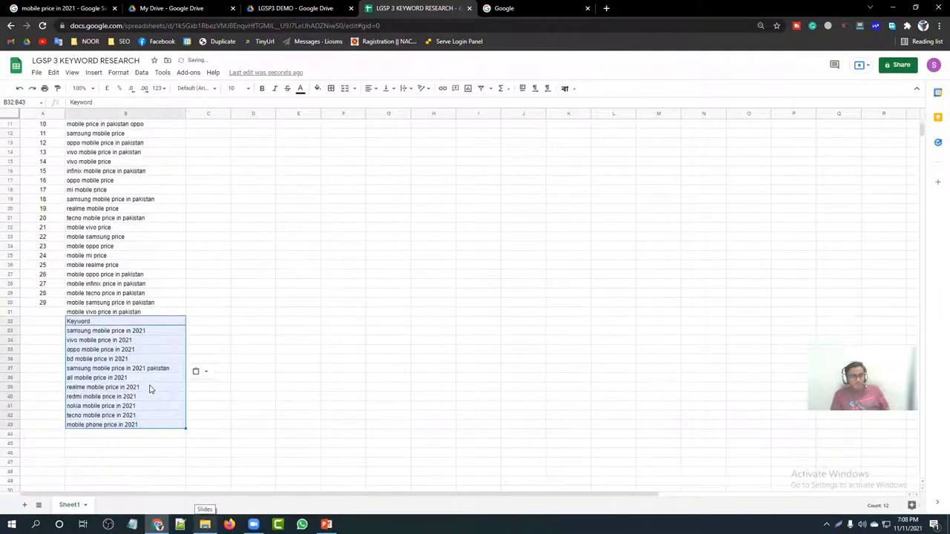
pyautogui.click(6, 323)
pyautogui.rightClick(6, 323)
pyautogui.click(37, 340)
pyautogui.click(204, 425)
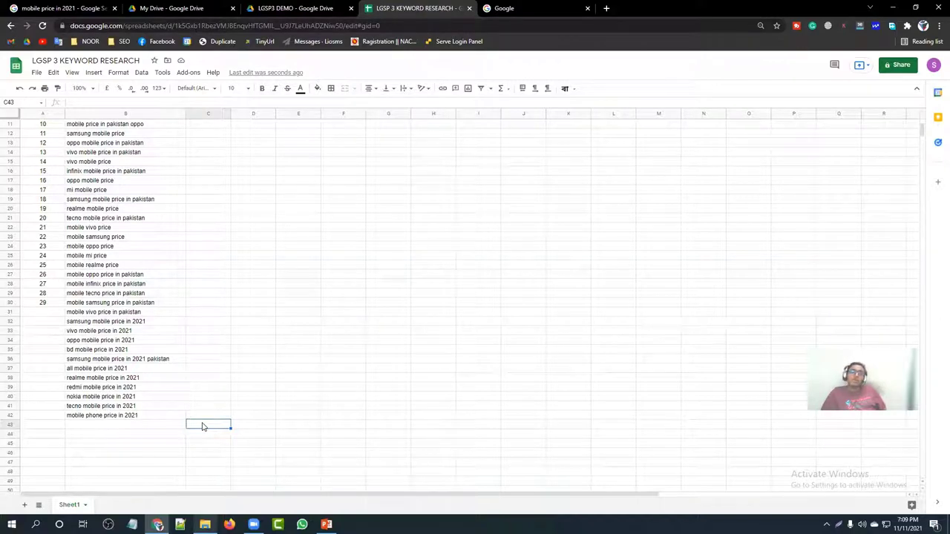
# Step: Extend the serial numbers from the 28, 29 pattern down to 41 in row 42
pyautogui.moveTo(43, 295); pyautogui.dragTo(64, 417)
pyautogui.click(290, 418)
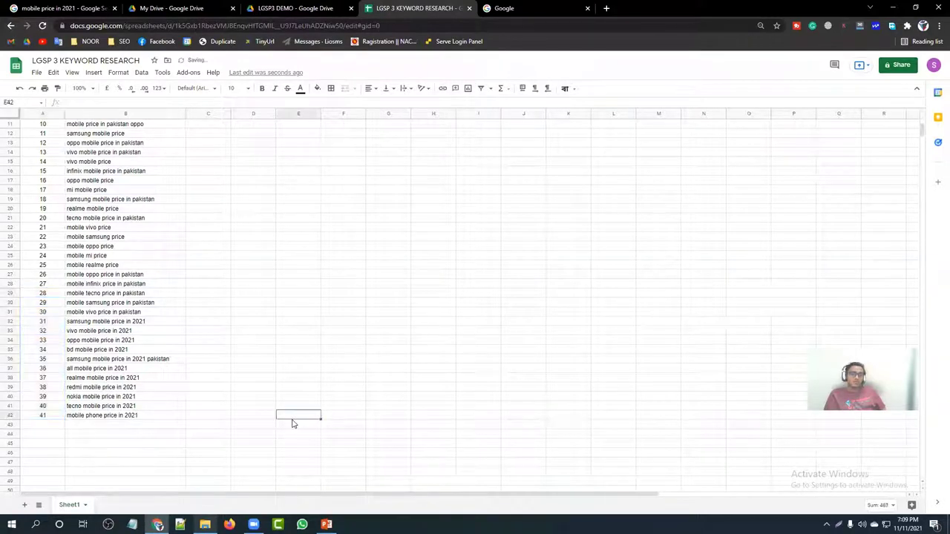
pyautogui.scroll(2, 178, 418)
pyautogui.scroll(1, 94, 317)
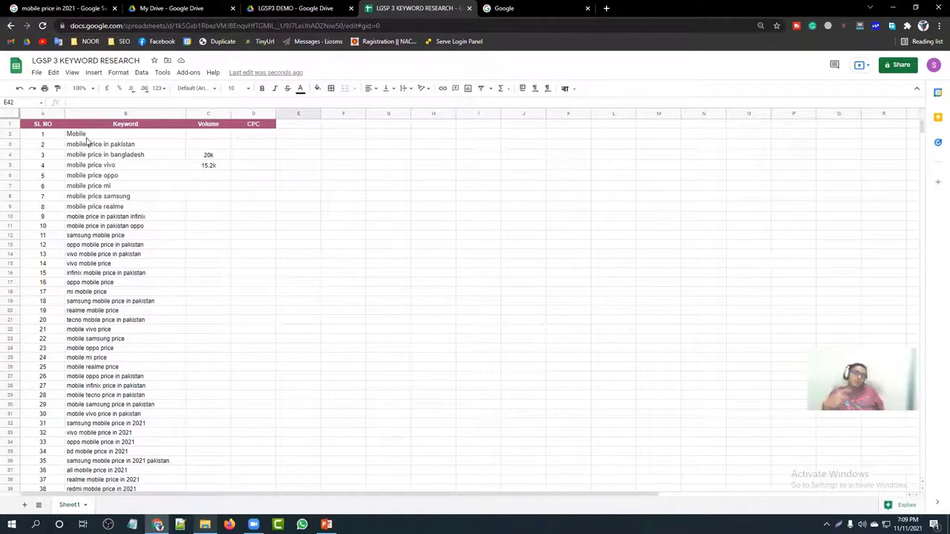
pyautogui.scroll(-5, 143, 293)
pyautogui.scroll(-3, 143, 293)
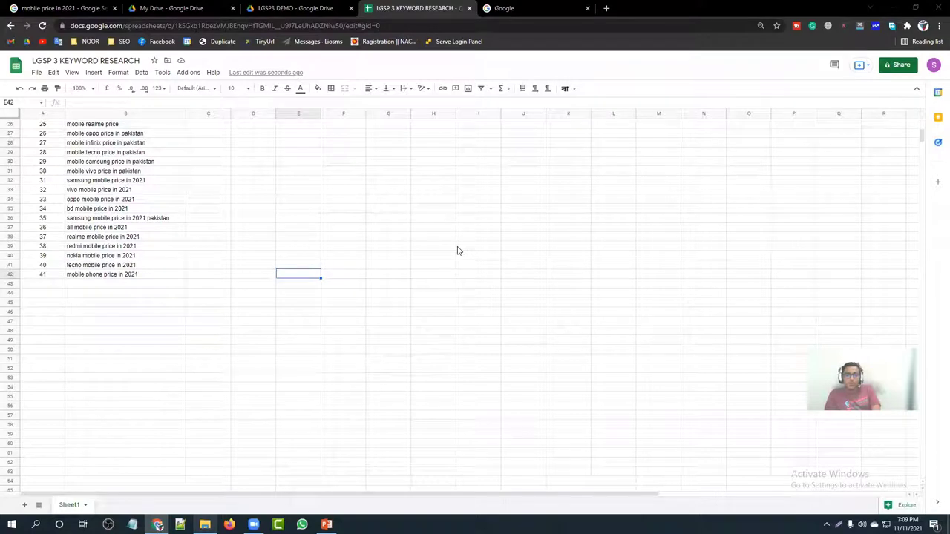
pyautogui.scroll(8, 195, 342)
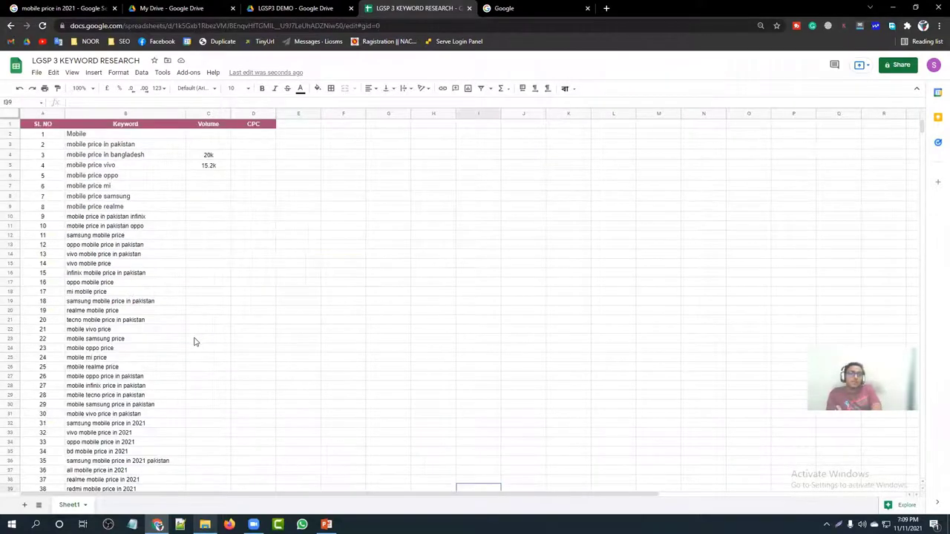